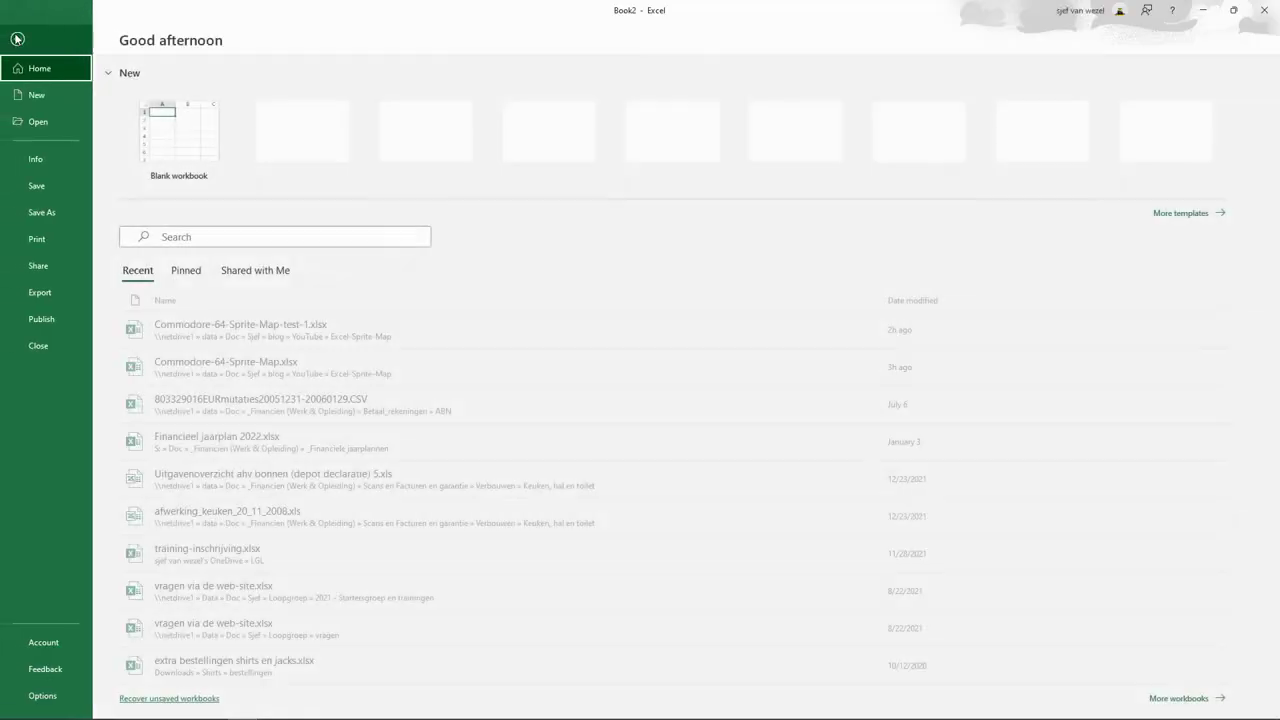
Create a new blank workbook and enter the title "Create a Commodore 64 sprite using Excel" in cell D4
click(37, 94)
click(175, 126)
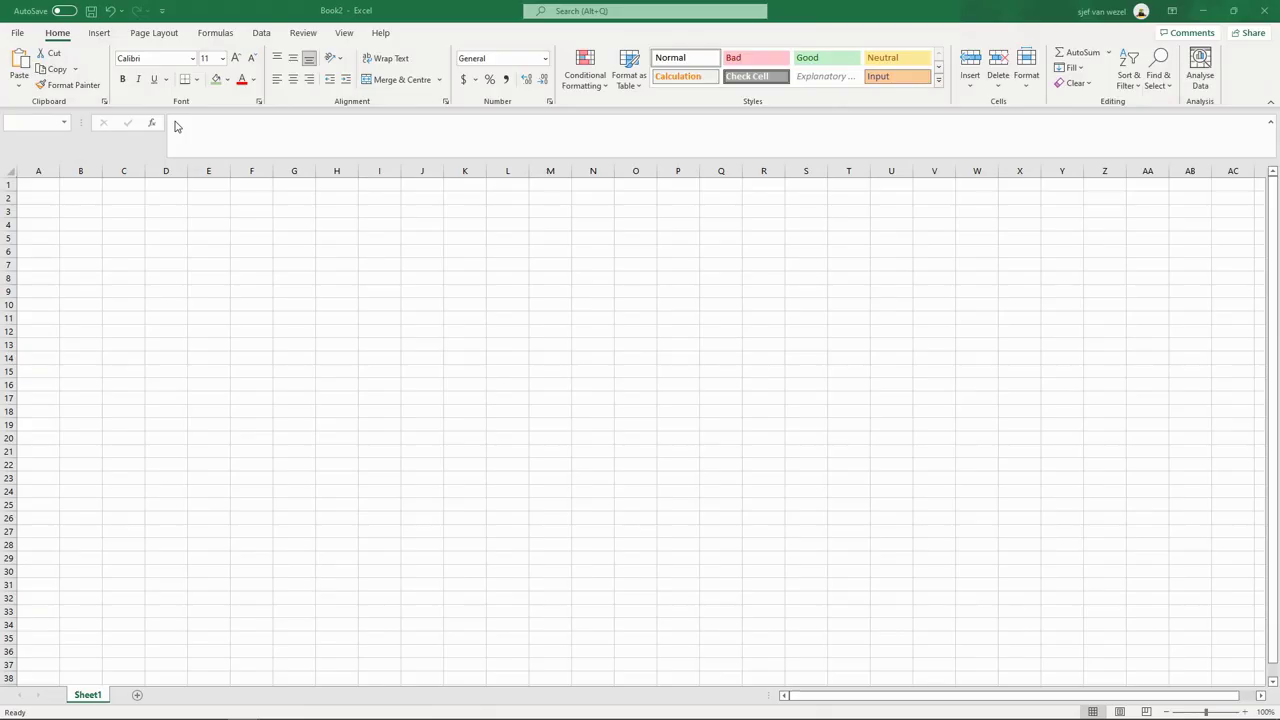
click(176, 224)
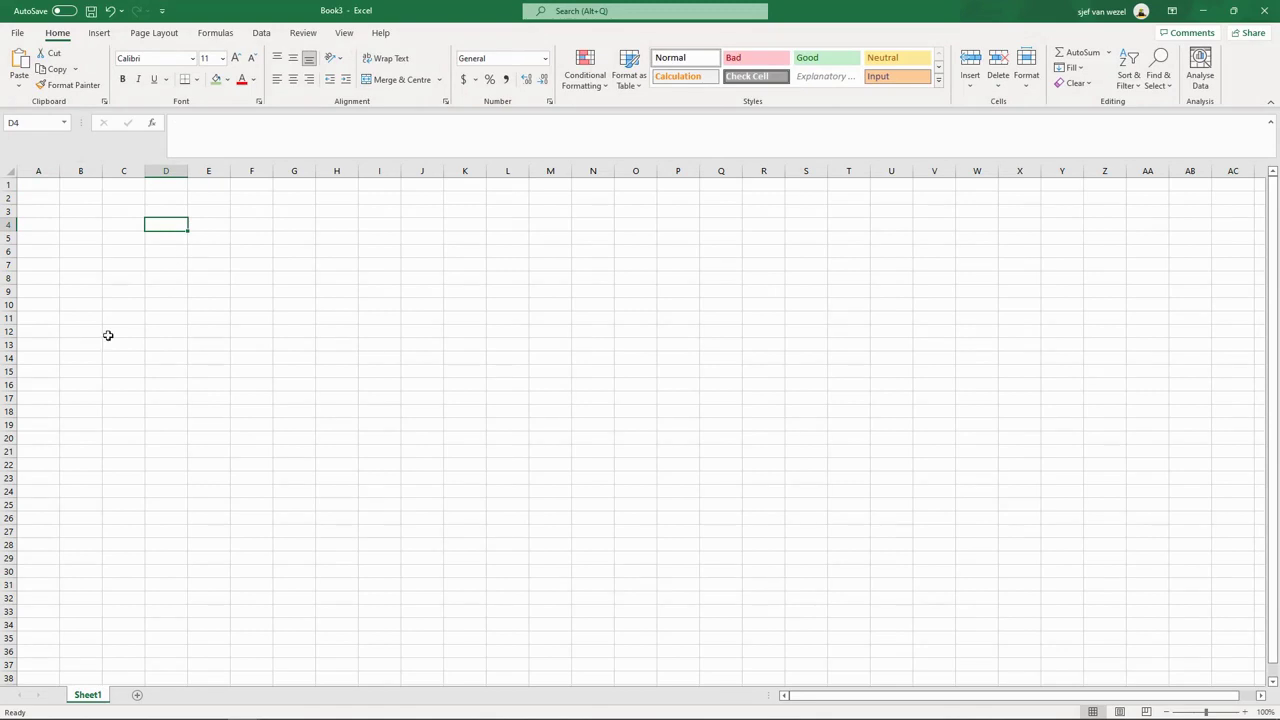
text(Create)
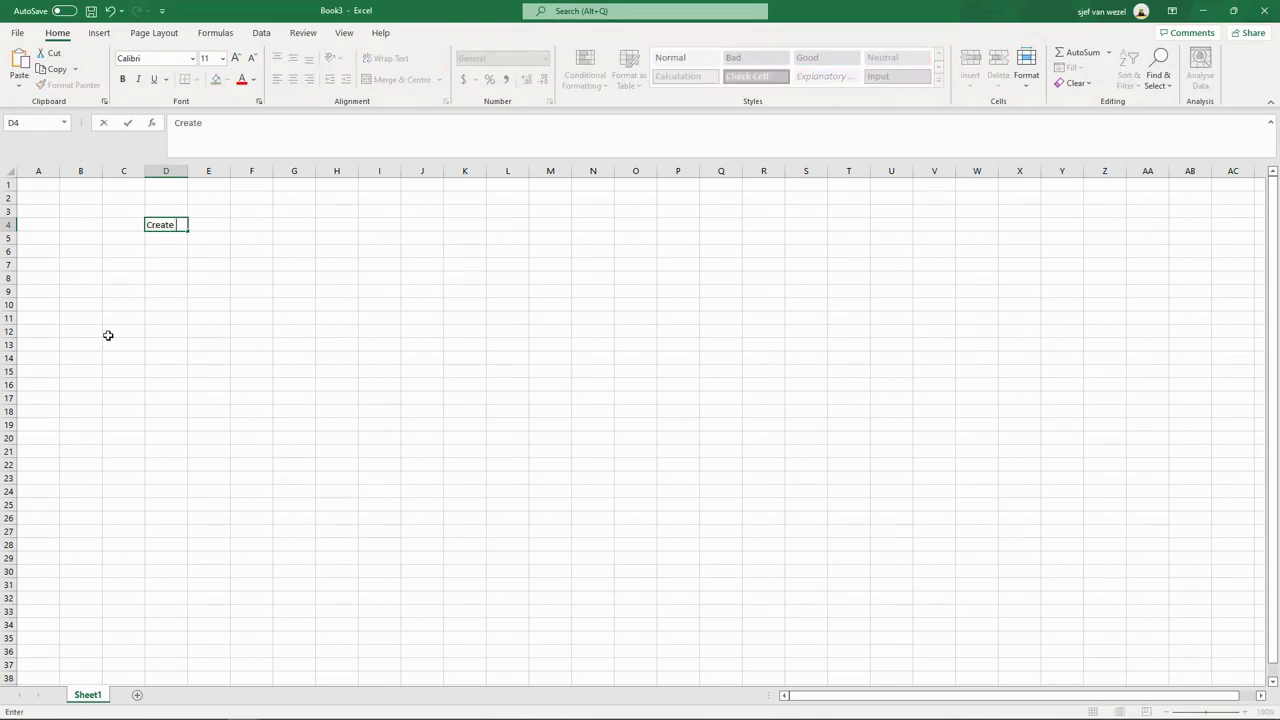
text( a C)
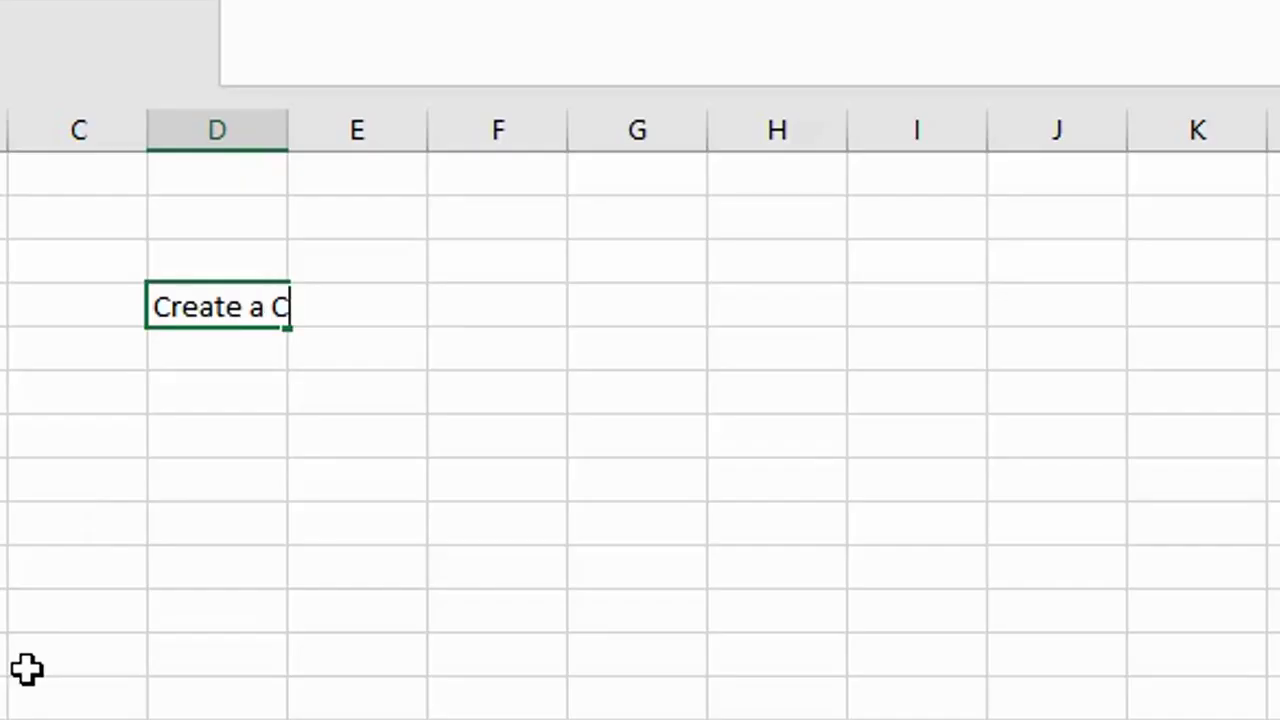
text(ommodore )
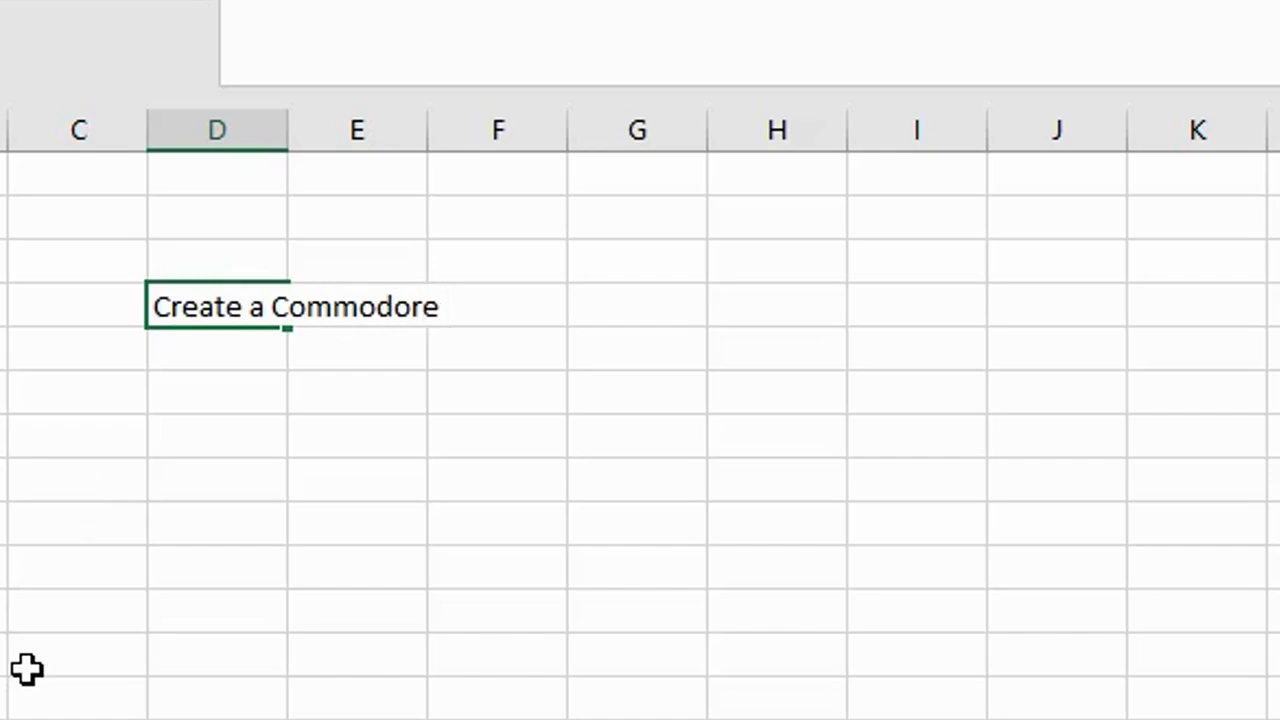
text(64 s)
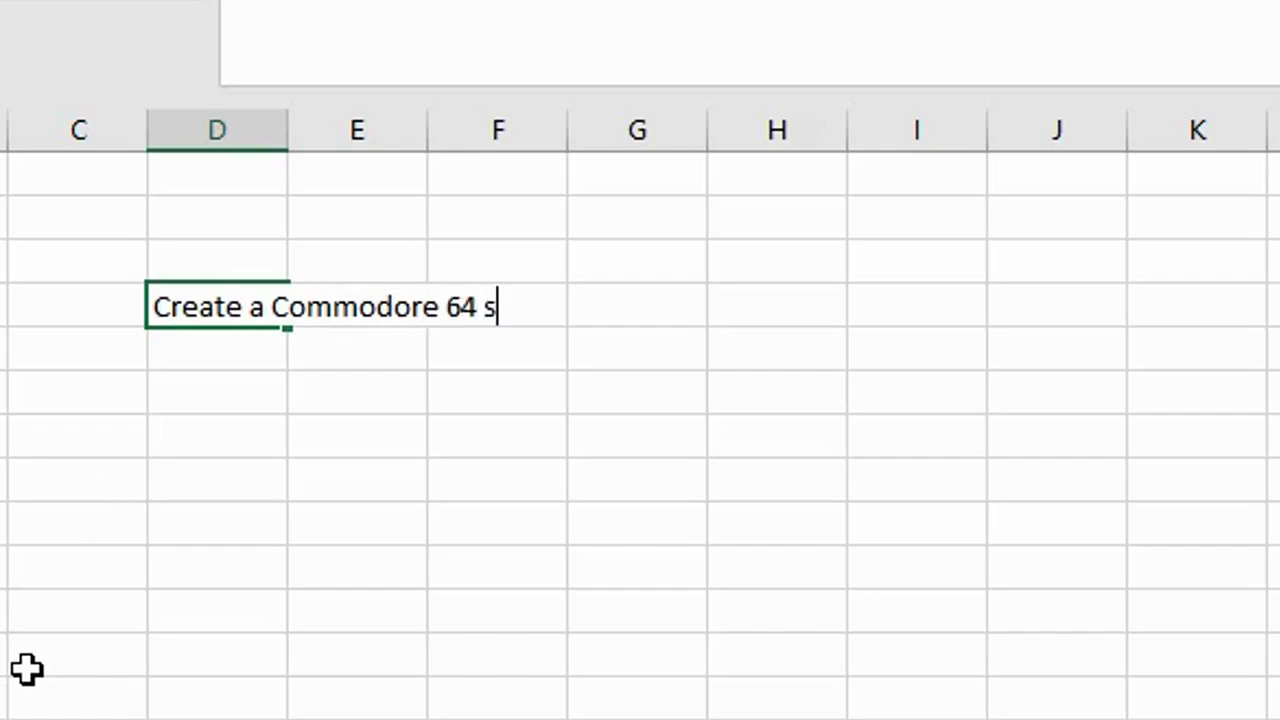
text(prite usin)
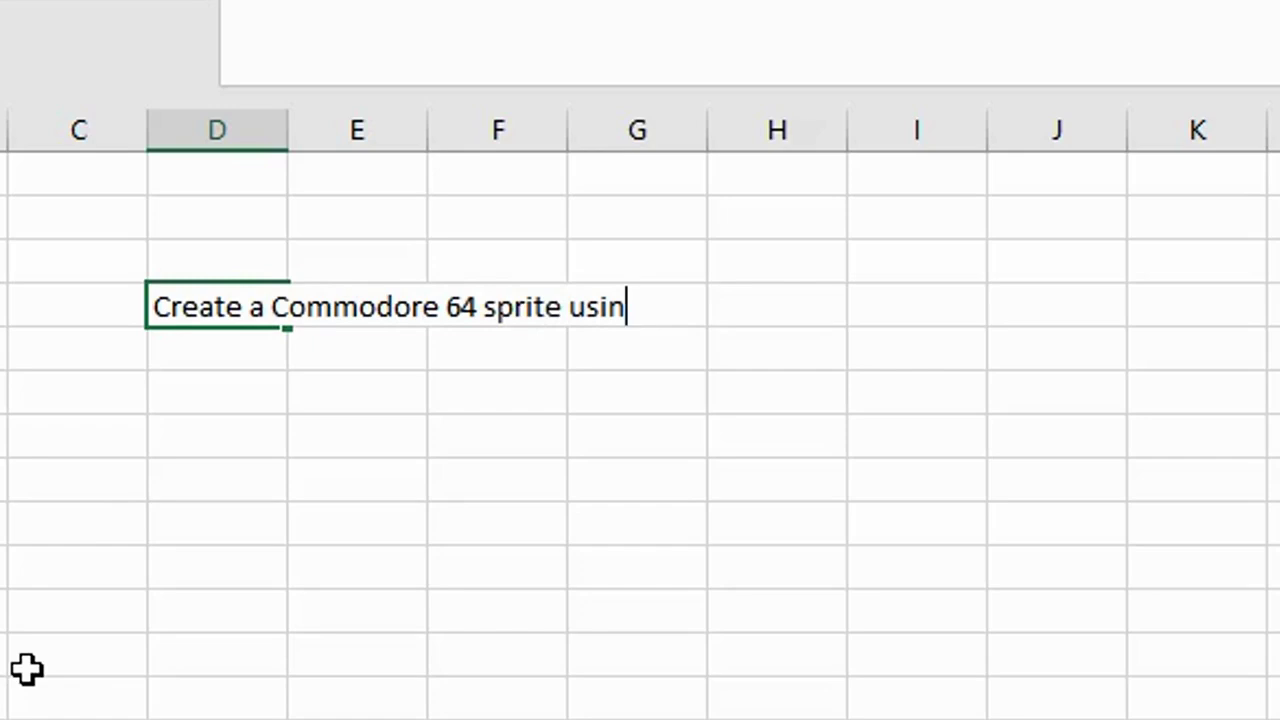
text(g Excel)
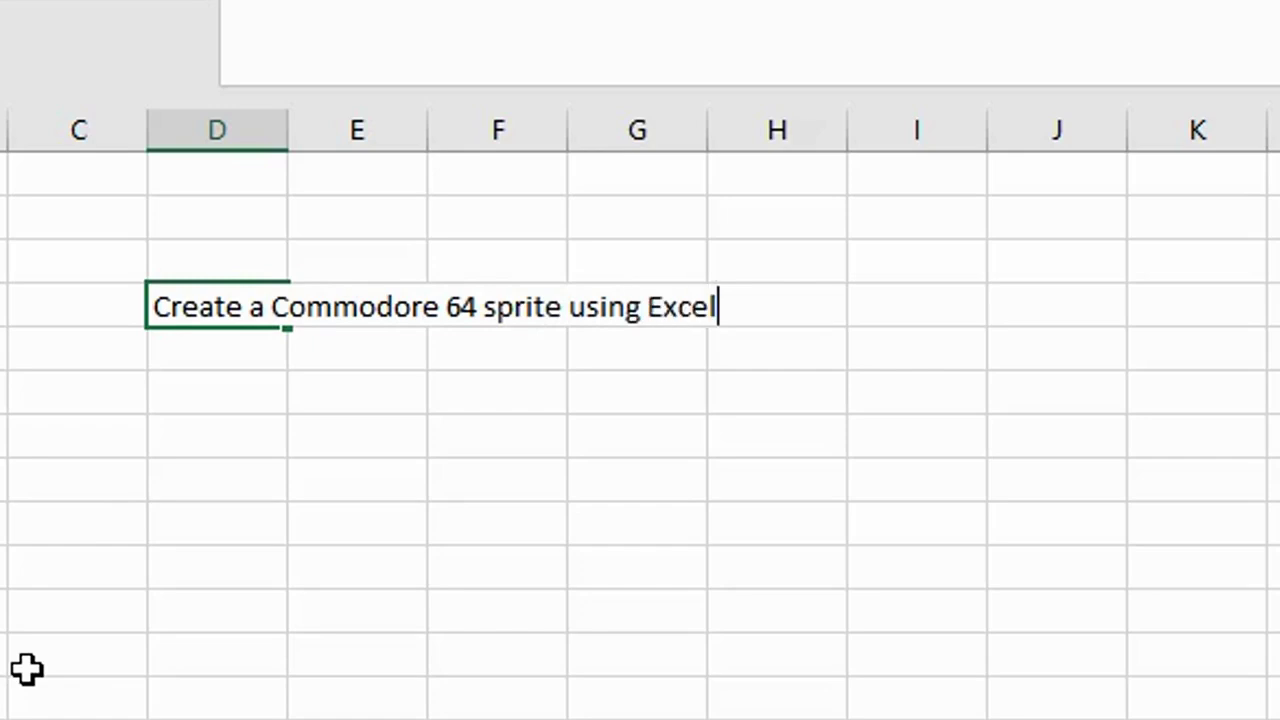
key(Return)
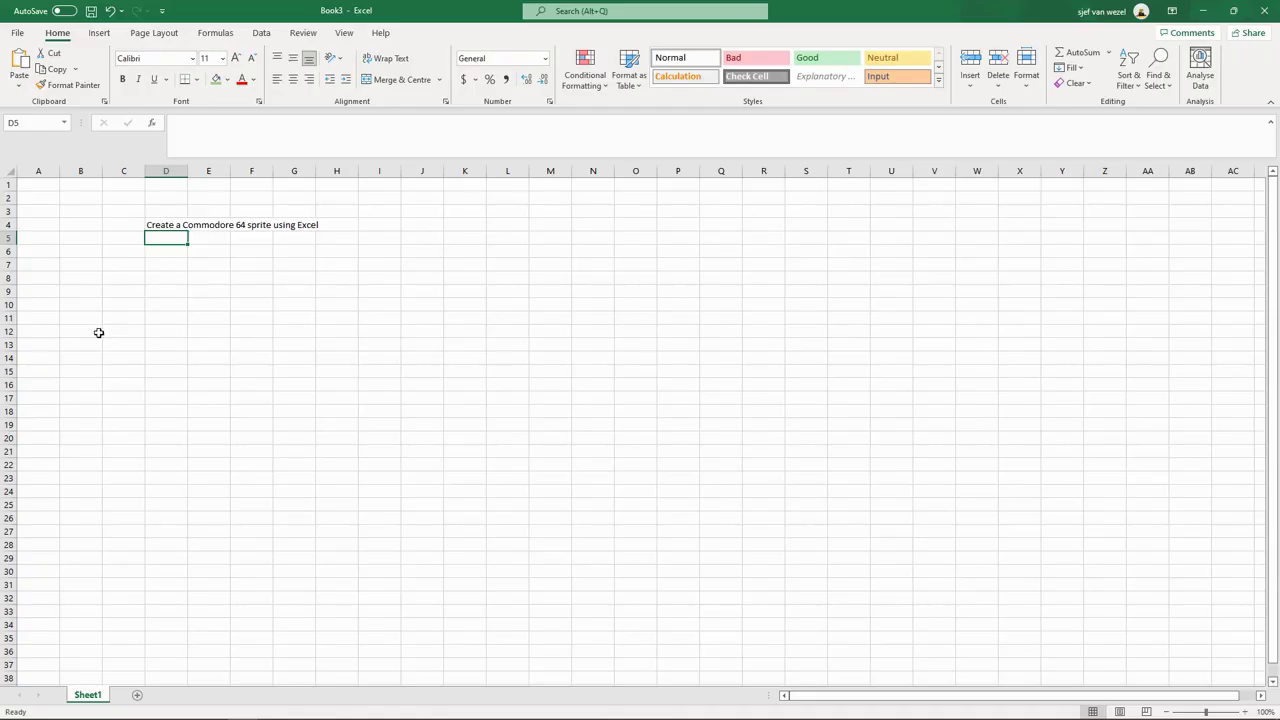
Apply double-line borders around and between the cells D7:K7
click(161, 265)
drag(206, 266, 472, 266)
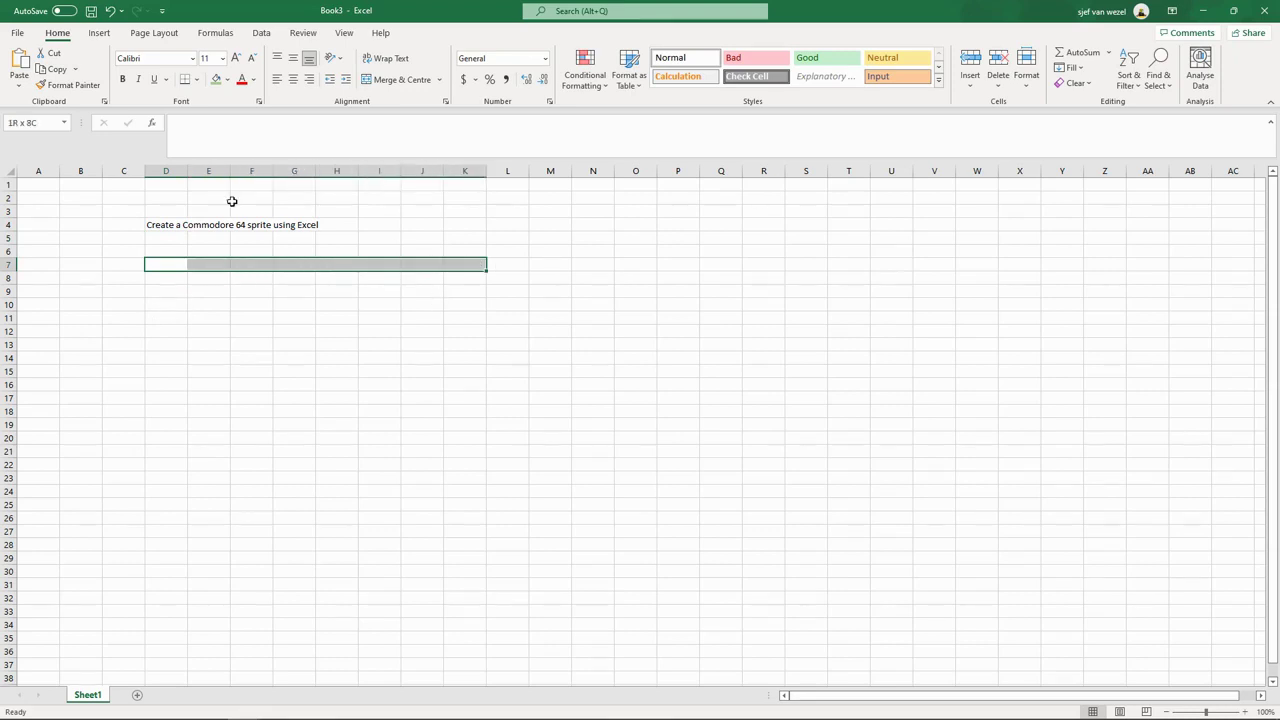
click(198, 82)
click(215, 480)
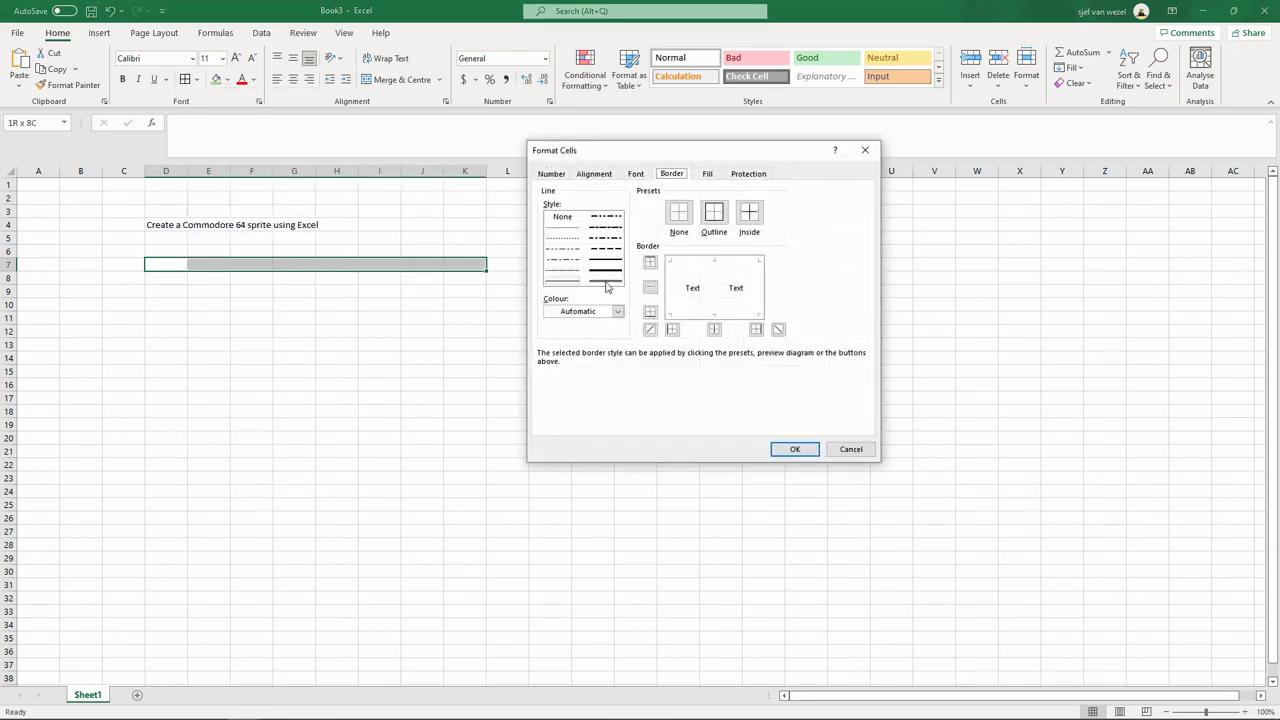
double_click(712, 263)
click(715, 262)
click(758, 288)
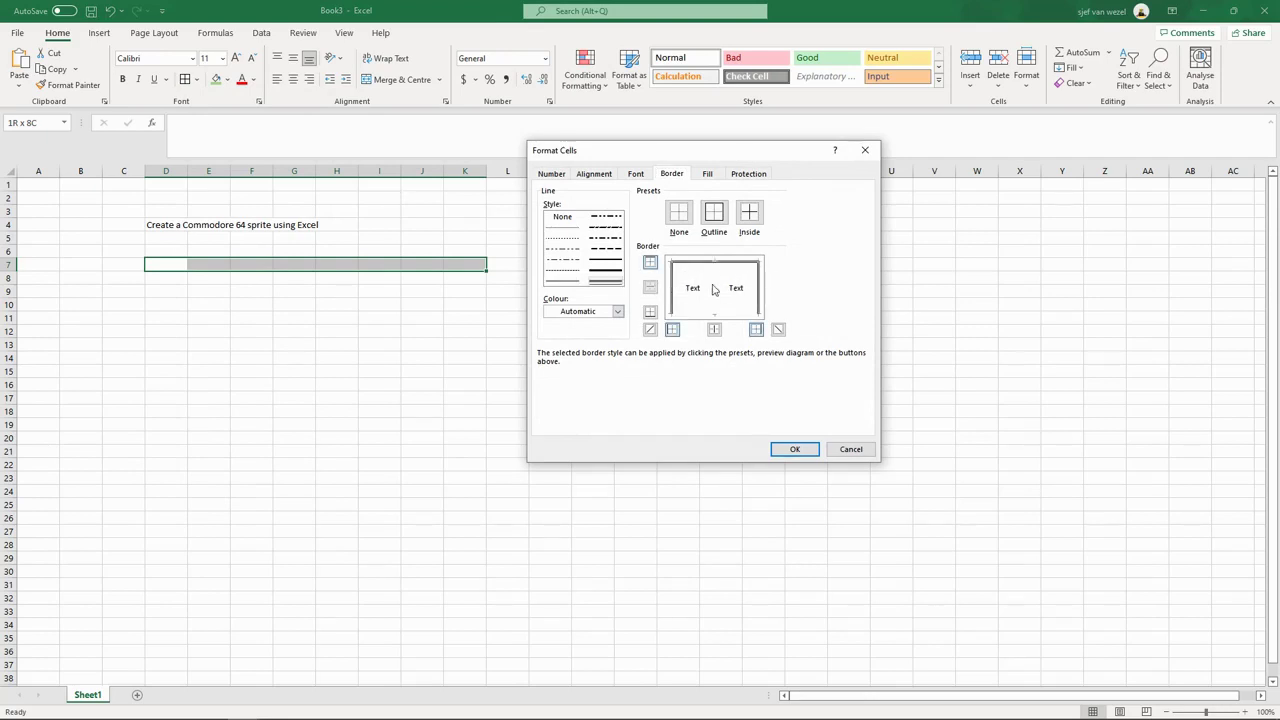
click(714, 295)
click(724, 315)
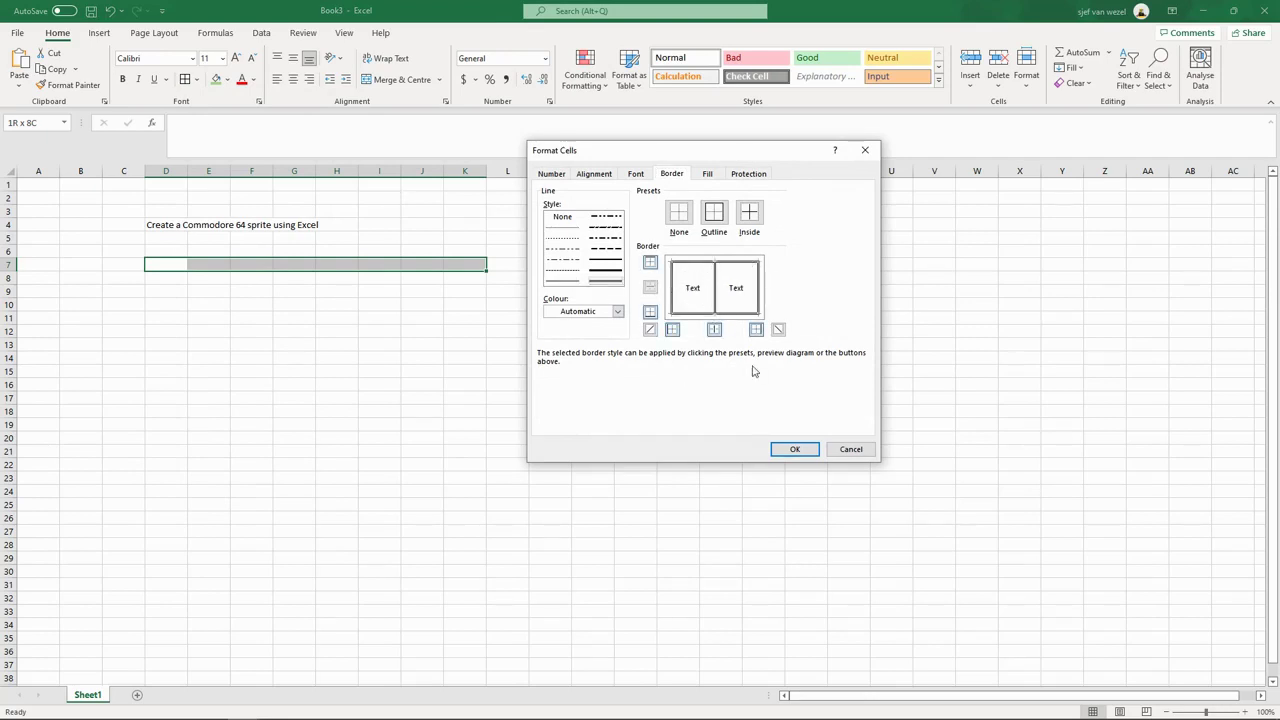
click(794, 449)
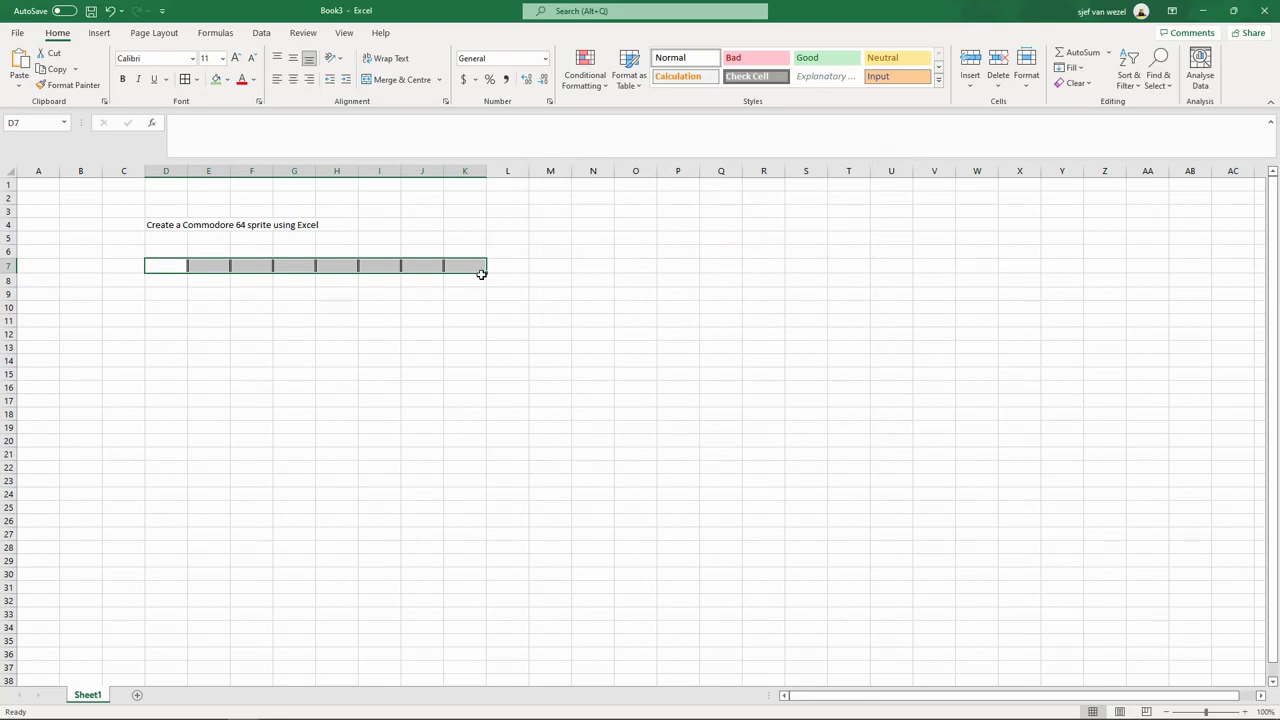
Number the sprite rows 1 to 21 in cells B7:B27, extending the series from the first three values
click(86, 266)
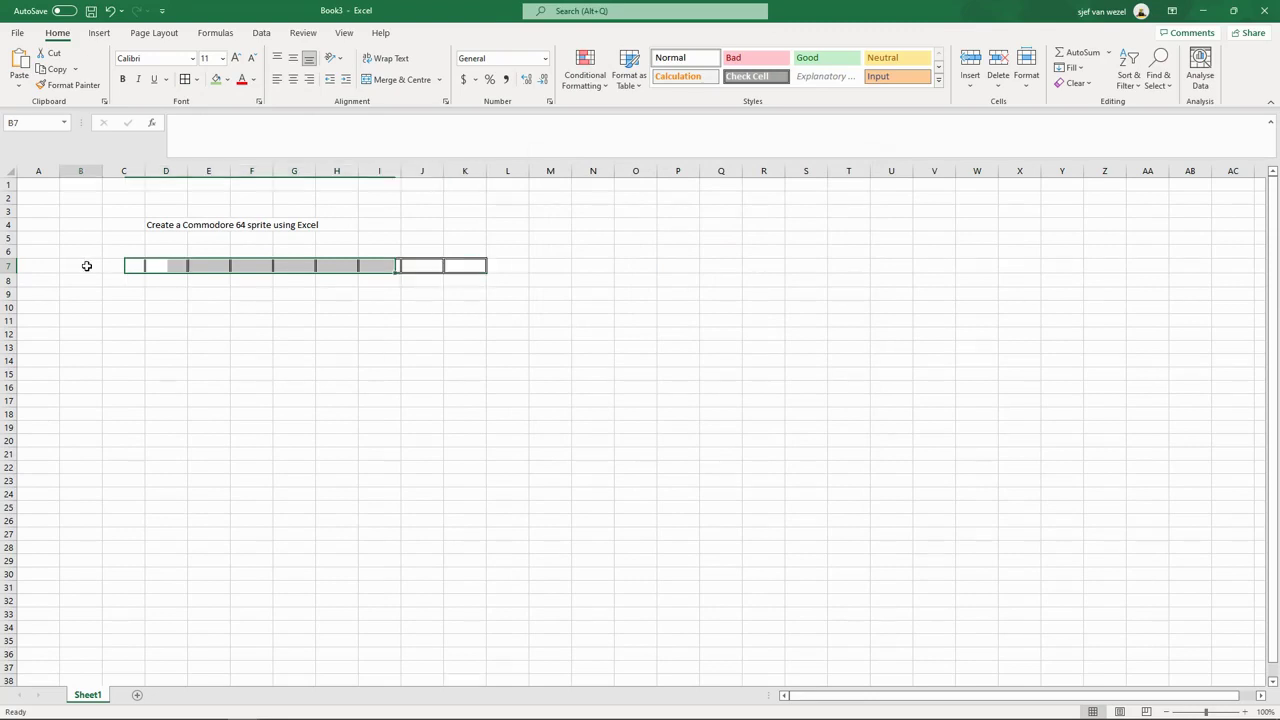
text(1)
key(Return)
text(2)
key(Return)
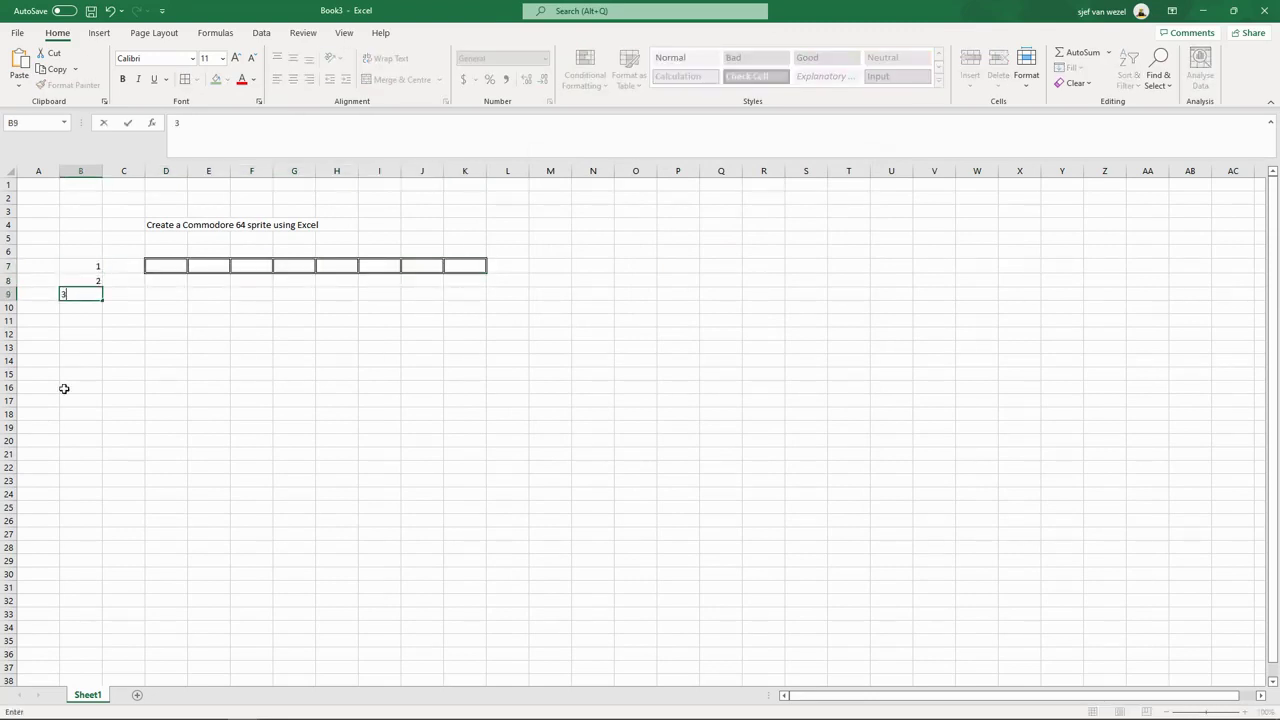
text(3)
key(Return)
key(Up)
key(Up)
key(Up)
key(shift+Down)
key(shift+Down)
drag(102, 300, 101, 547)
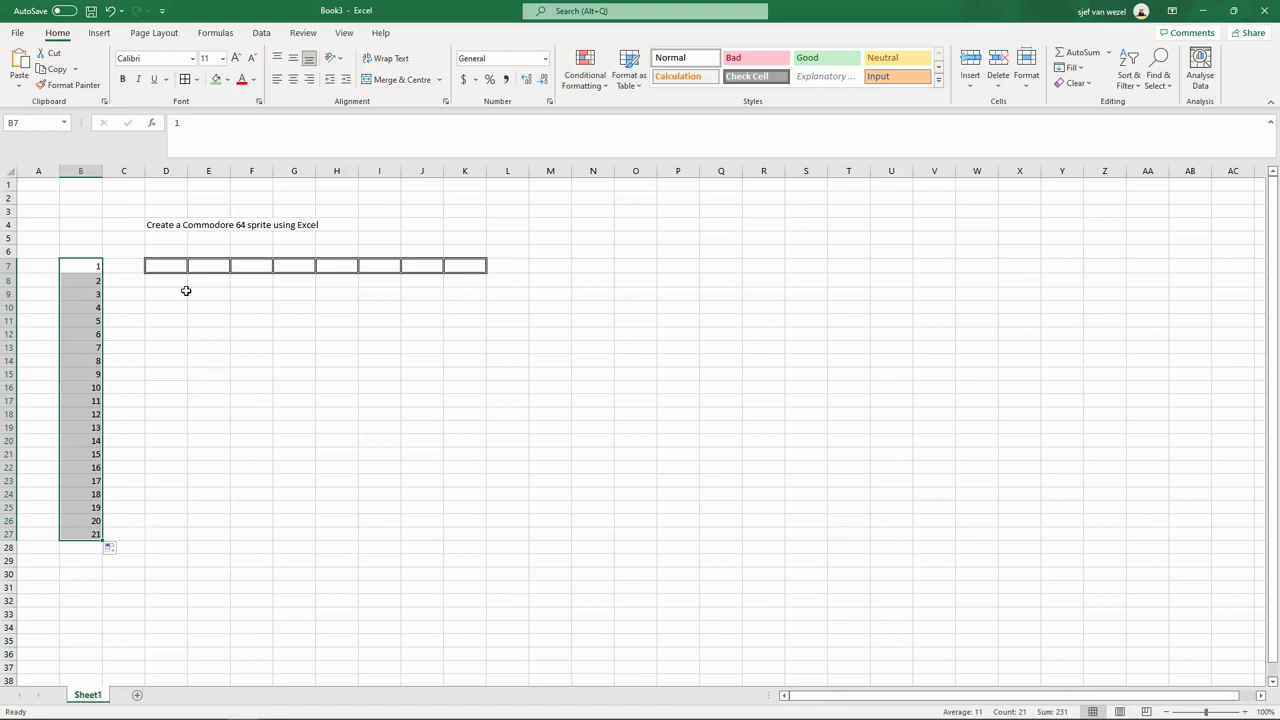
Extend the bordered cells D7:K7 down to row 27 and copy the resulting block to L7 and T7
drag(170, 268, 468, 537)
click(389, 322)
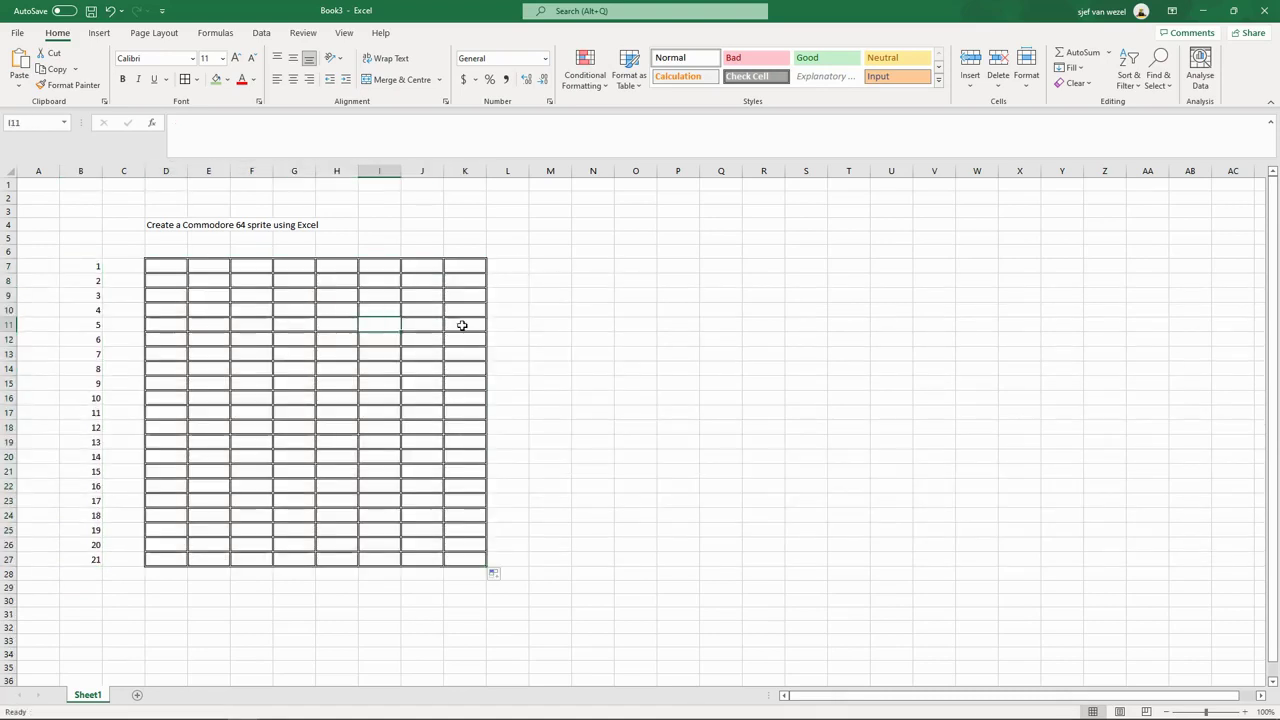
drag(183, 266, 488, 566)
right_click(451, 557)
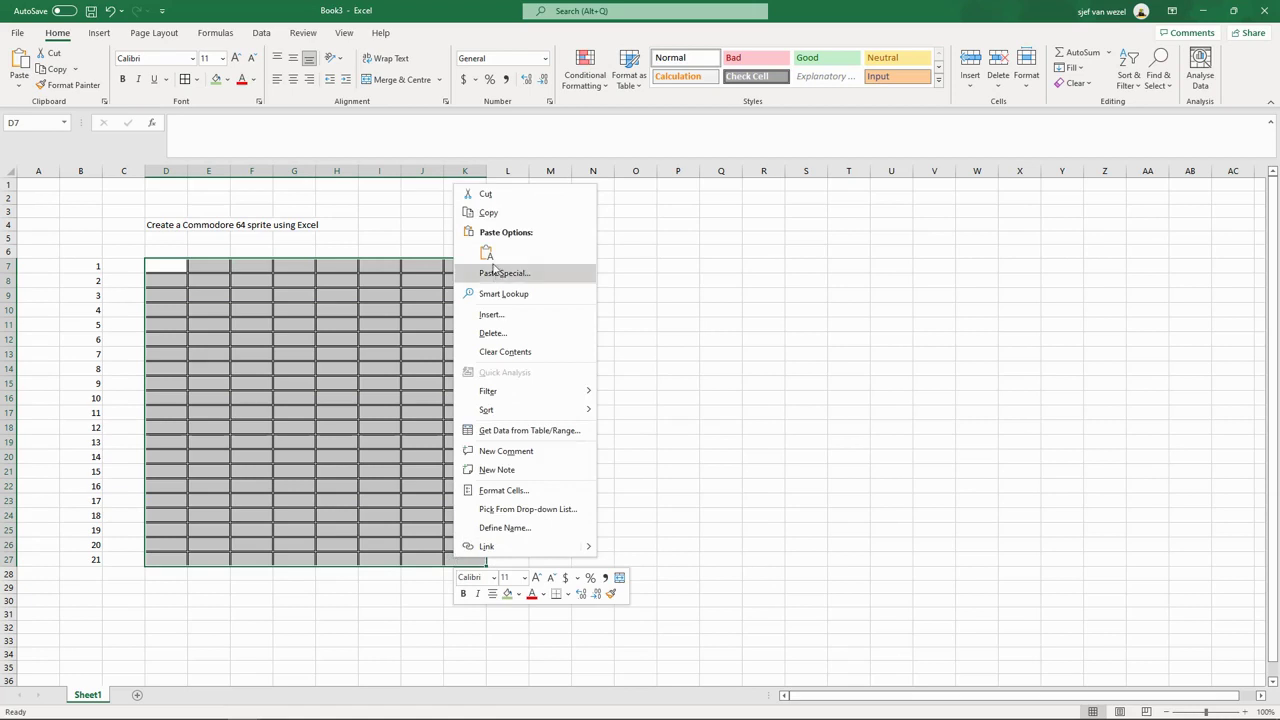
click(490, 213)
click(511, 266)
right_click(511, 266)
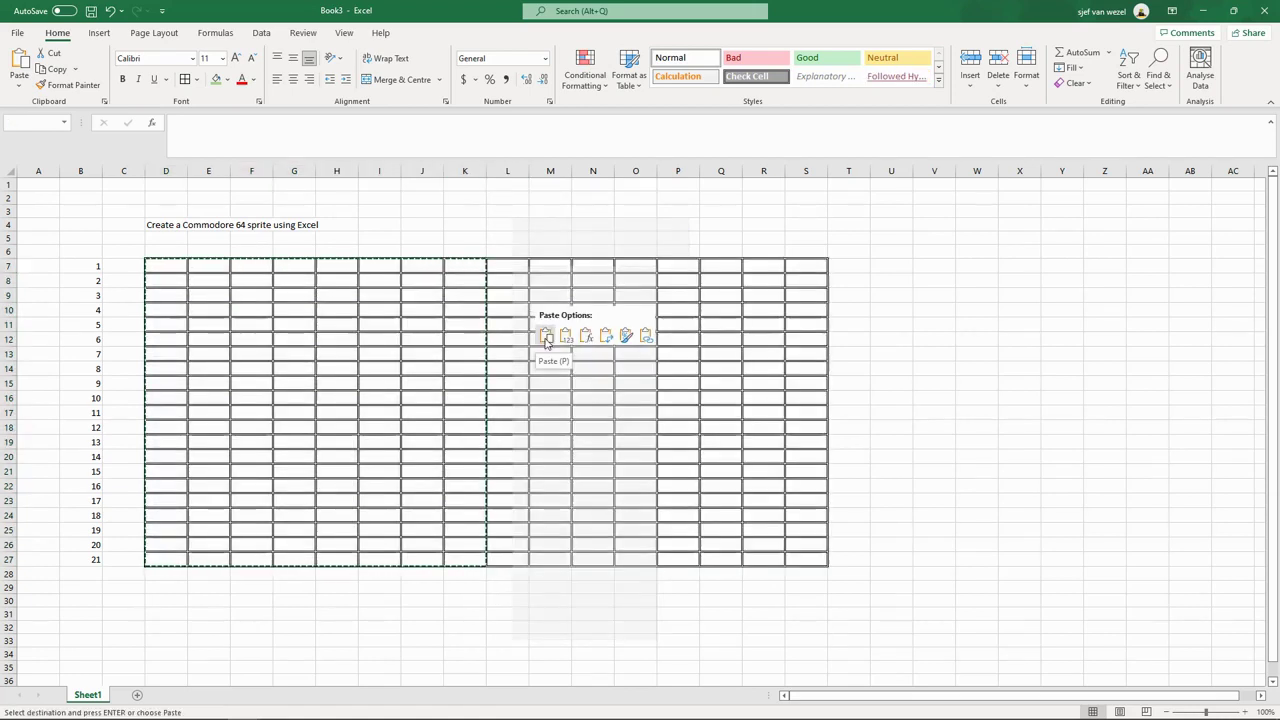
click(550, 330)
right_click(845, 267)
click(877, 332)
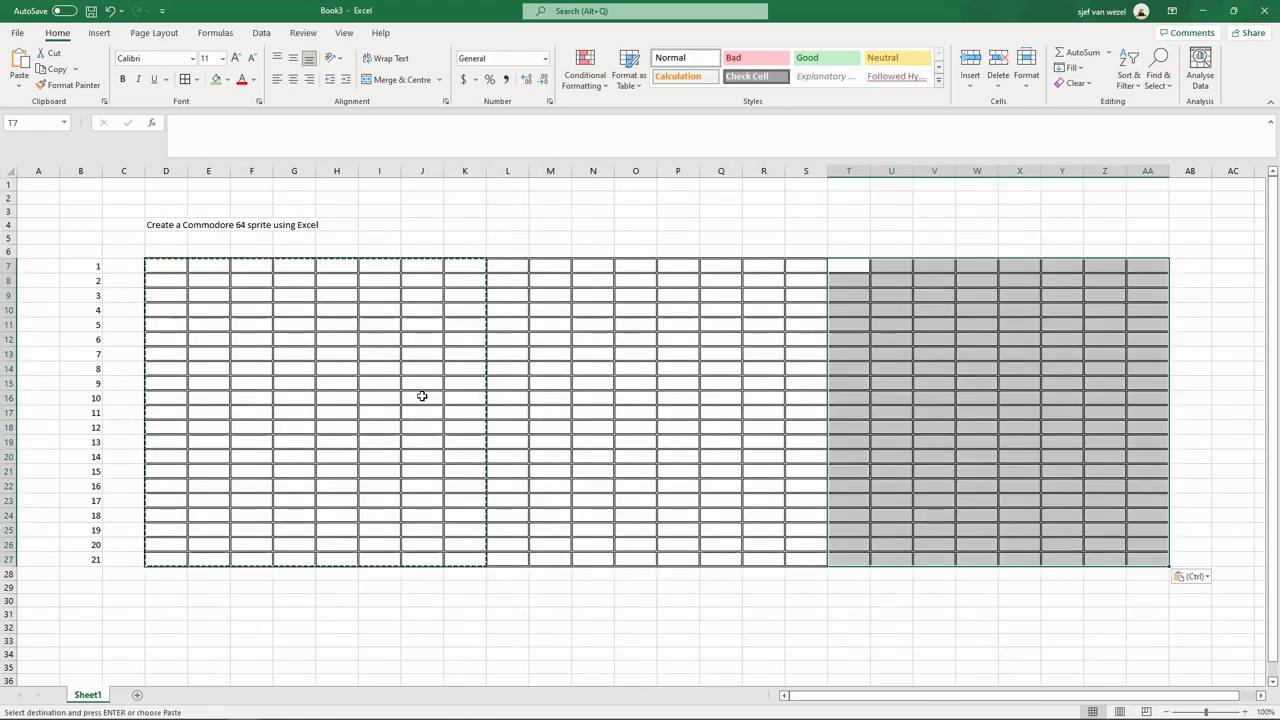
Set a thick solid border along the right edge of K7:K27 to separate the first block of eight columns
click(290, 293)
drag(465, 265, 465, 559)
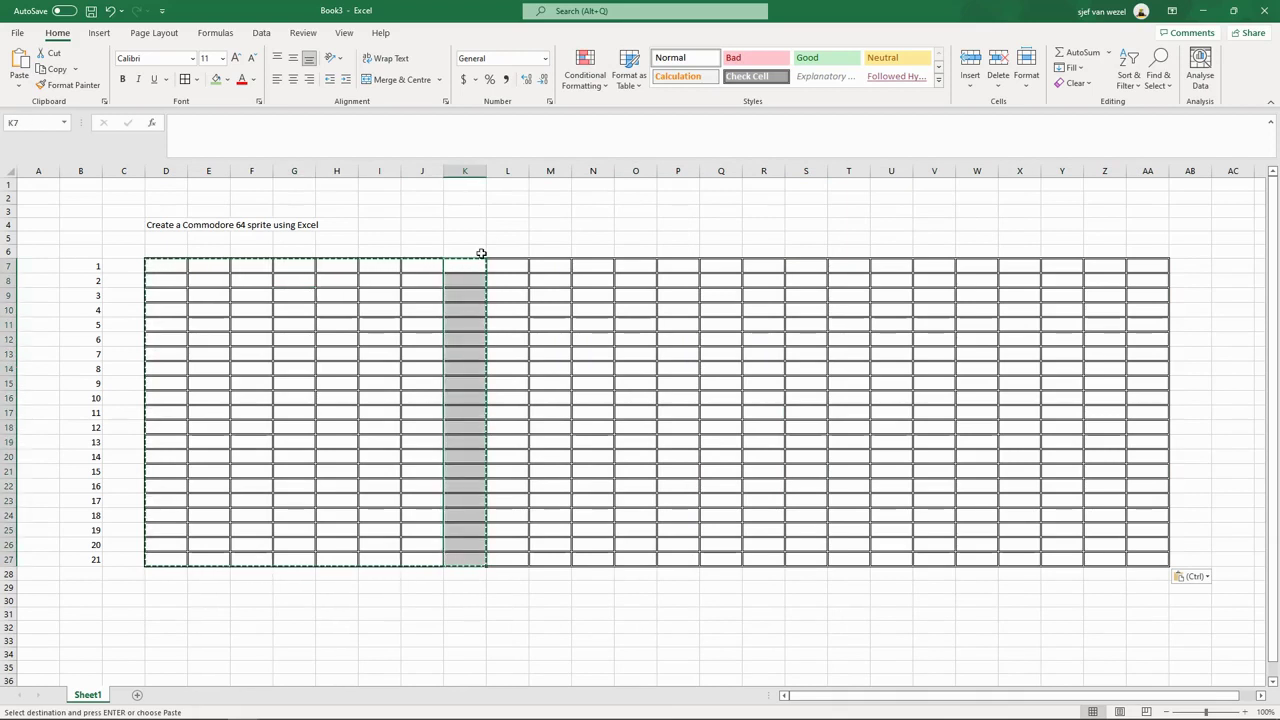
click(196, 79)
click(300, 480)
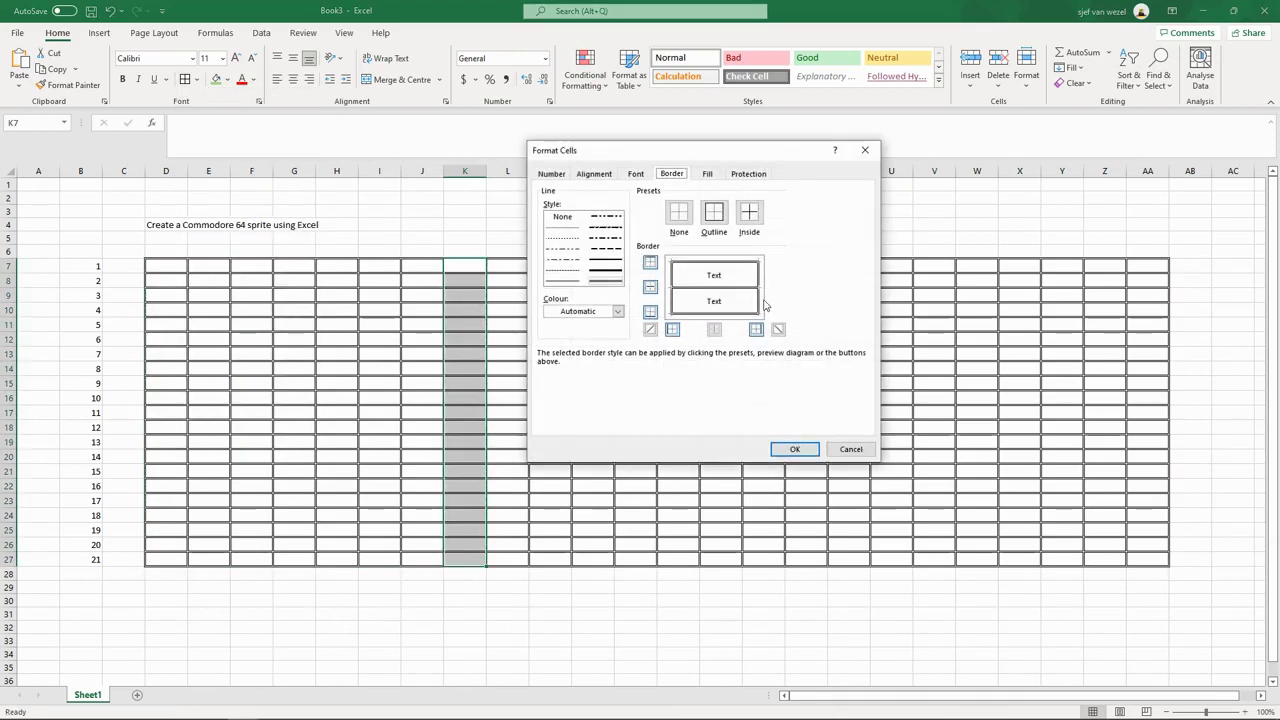
click(758, 285)
click(794, 449)
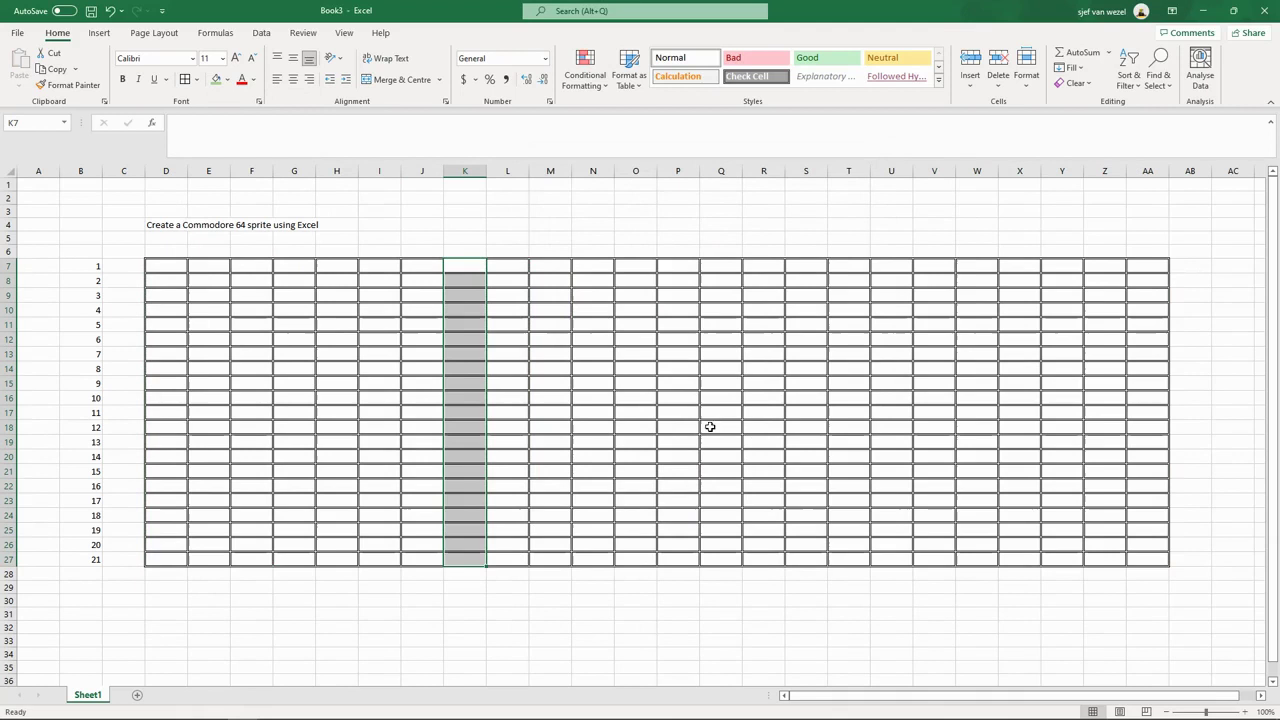
click(551, 267)
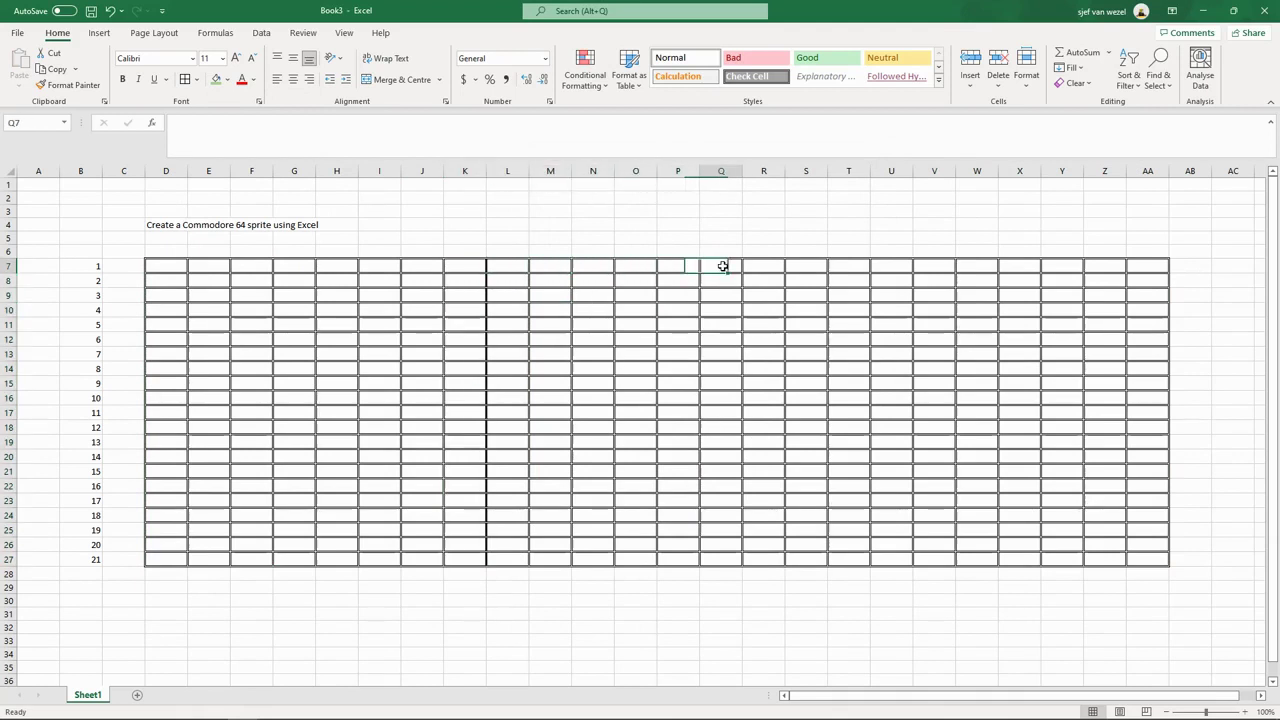
Set a thick solid border along the right edge of S7:S27 to separate the second and third blocks
drag(794, 266, 810, 562)
click(196, 79)
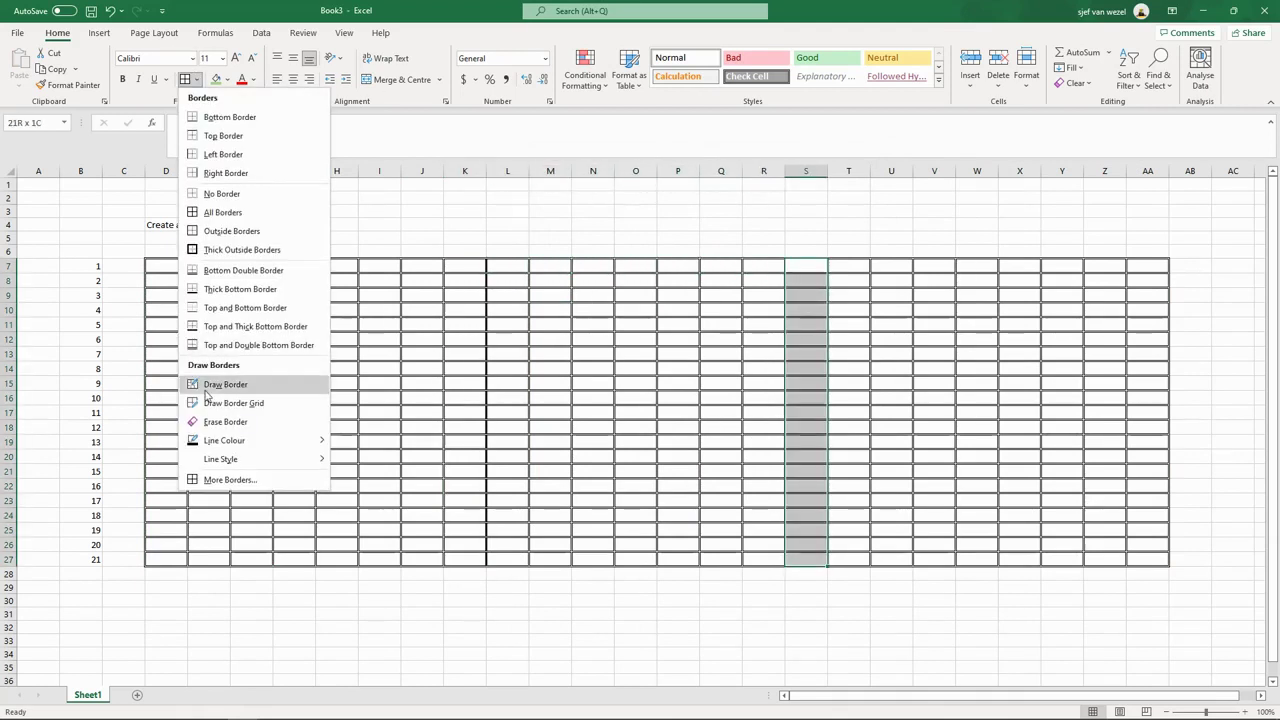
click(229, 479)
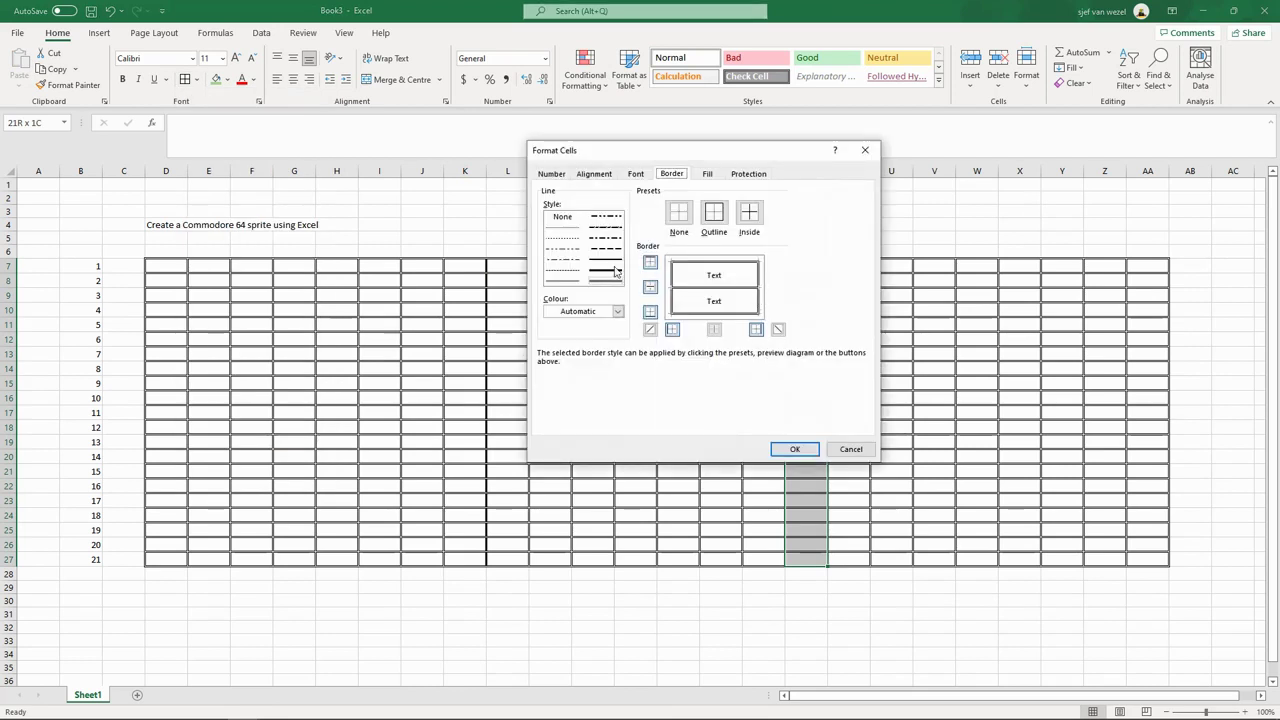
click(758, 300)
click(795, 449)
click(741, 431)
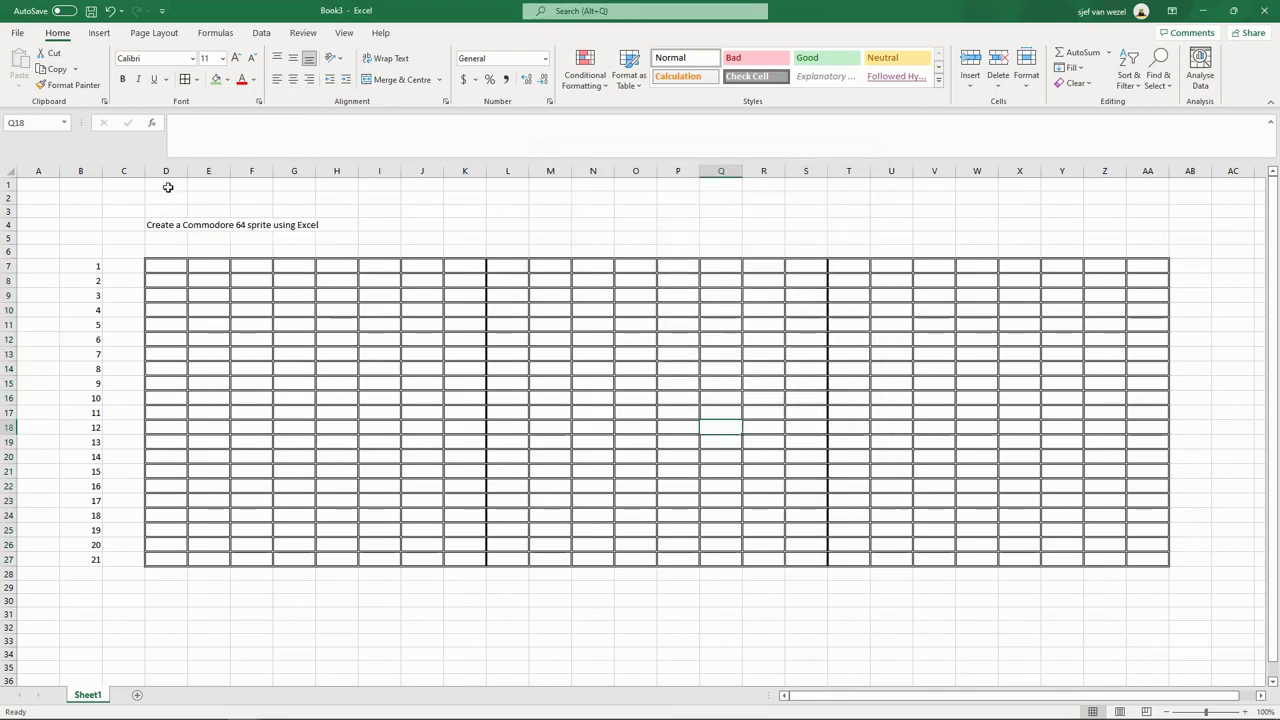
Narrow columns D through AA equally so that the grid cells are roughly square
drag(166, 171, 1147, 171)
drag(188, 171, 163, 172)
click(369, 357)
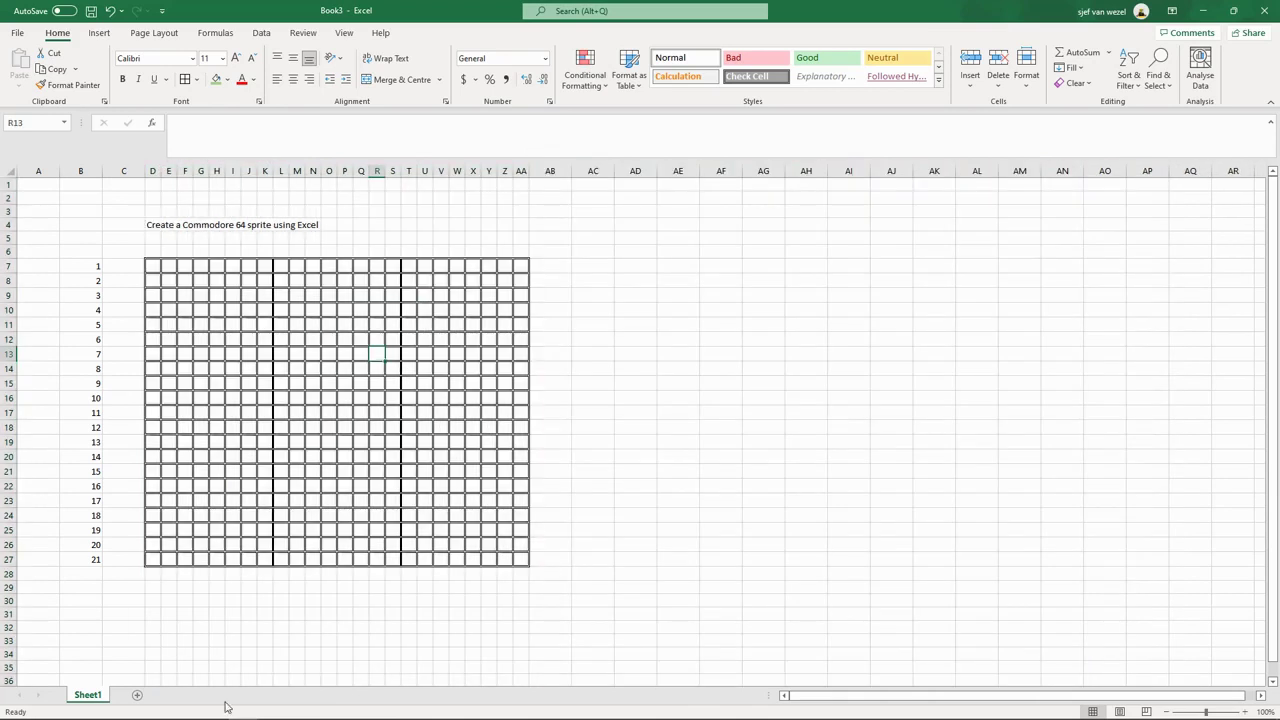
click(74, 253)
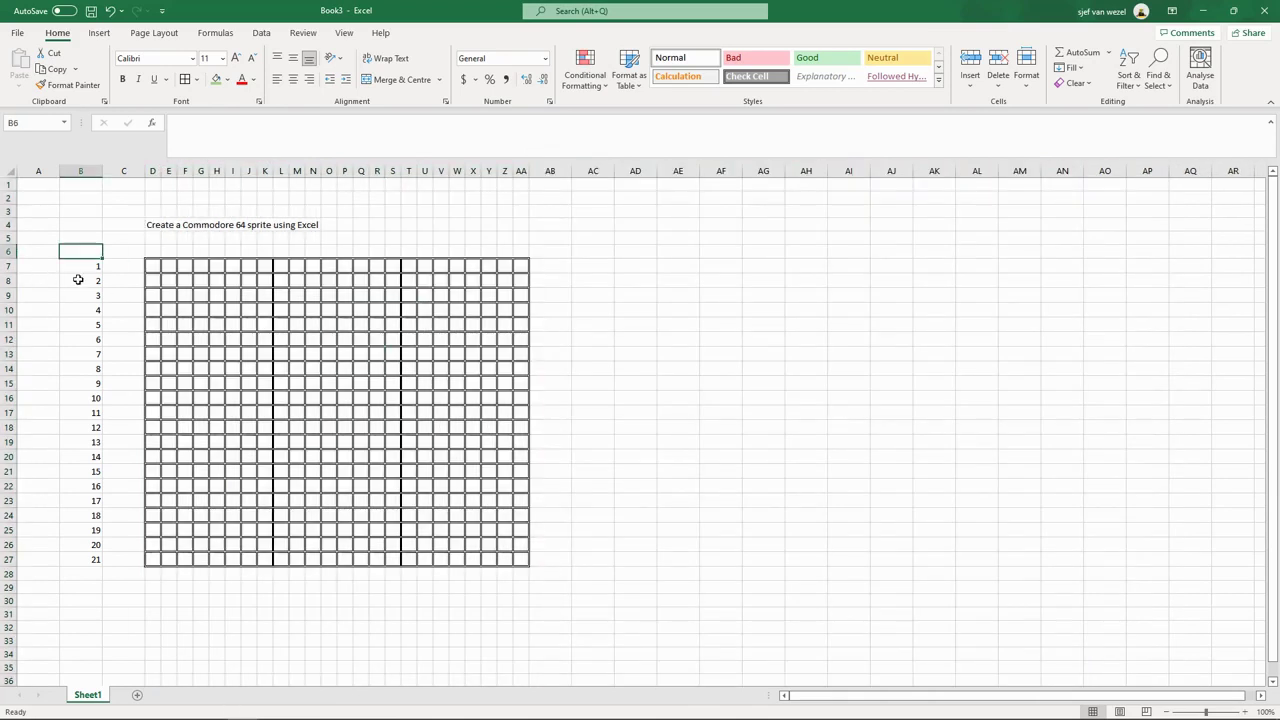
text(Row)
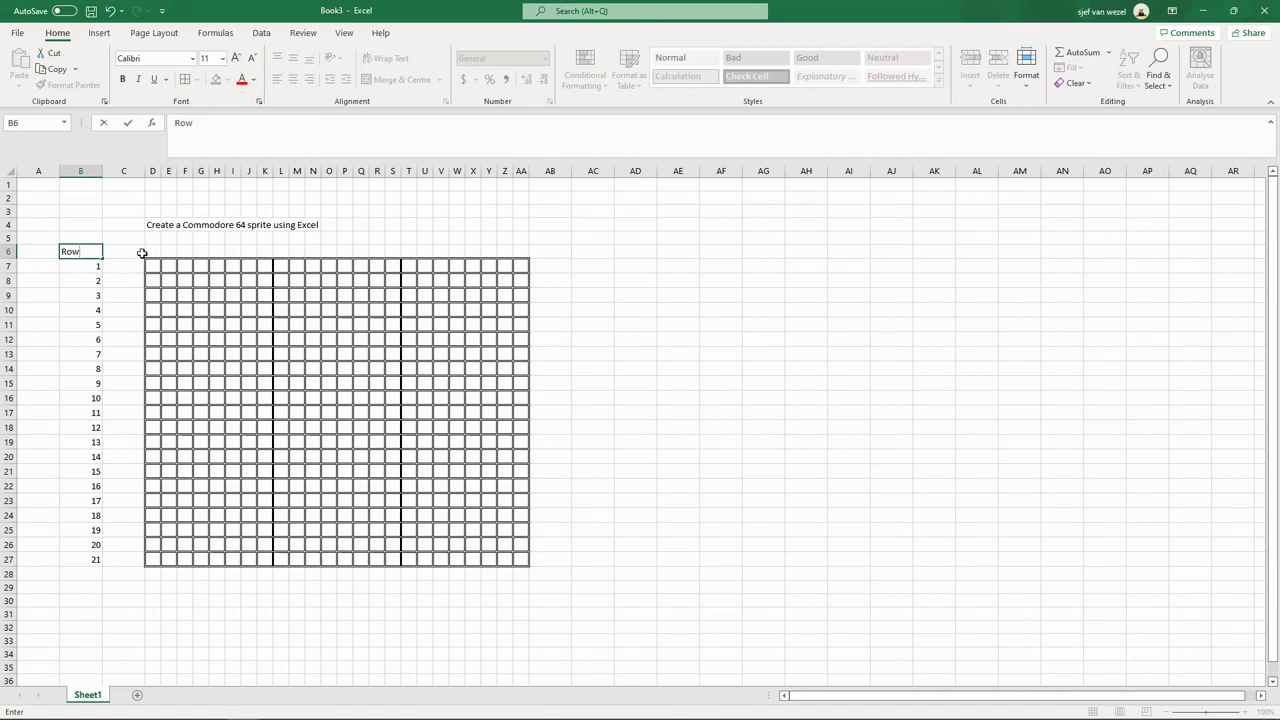
click(146, 253)
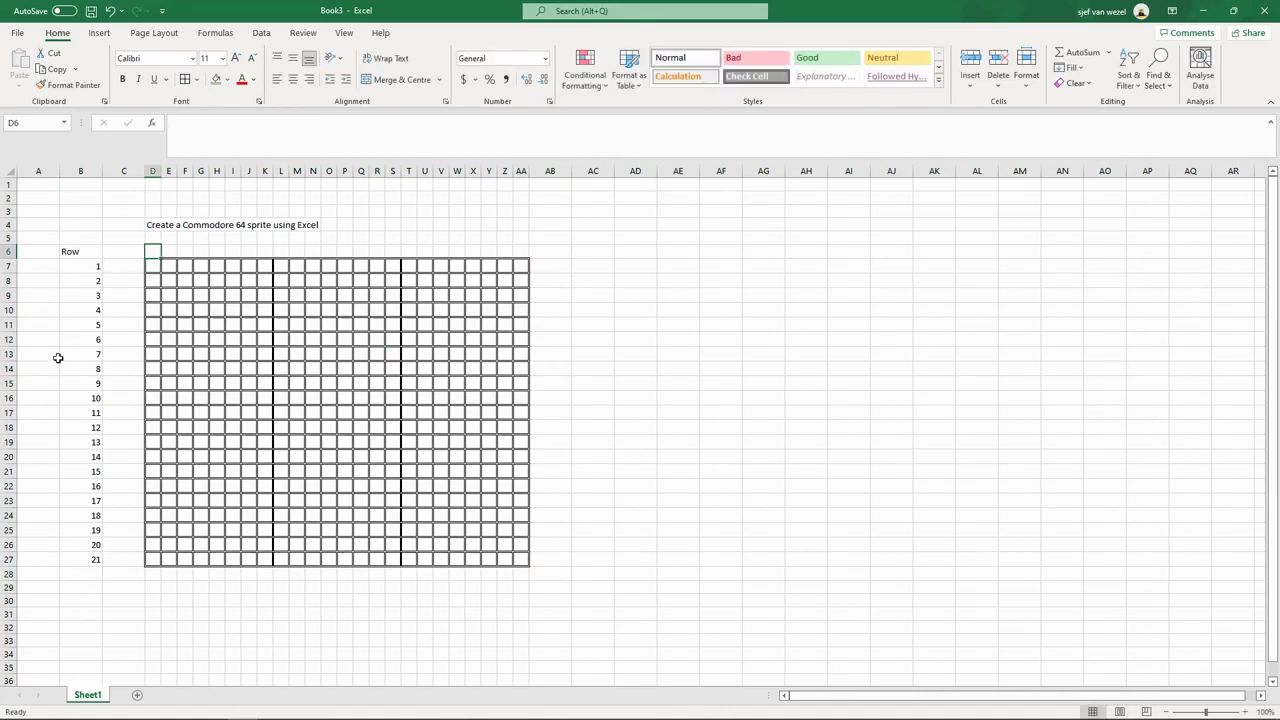
key(Left)
key(Left)
Enter the label "row" in cell A7 beside the row numbers
key(Left)
key(Down)
text(row)
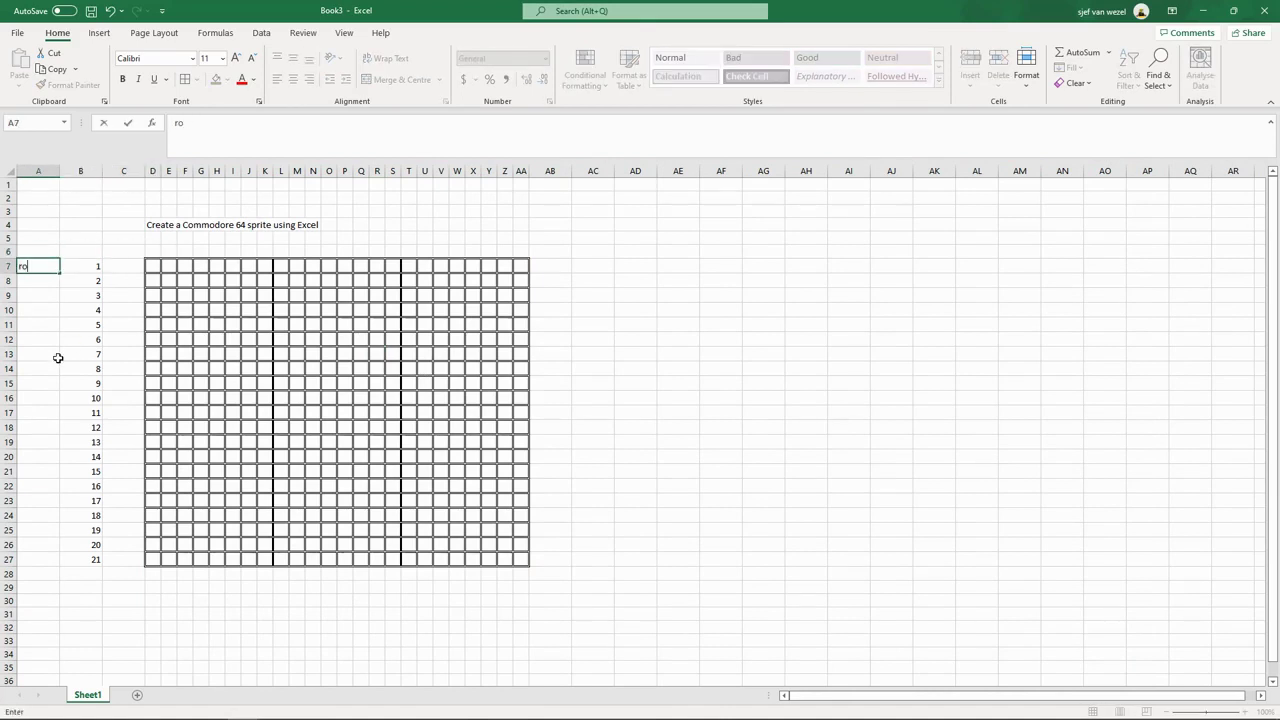
key(Tab)
Number the first block of eight grid columns from 8 down to 1 in D6:K6
key(Up)
key(Right)
key(Right)
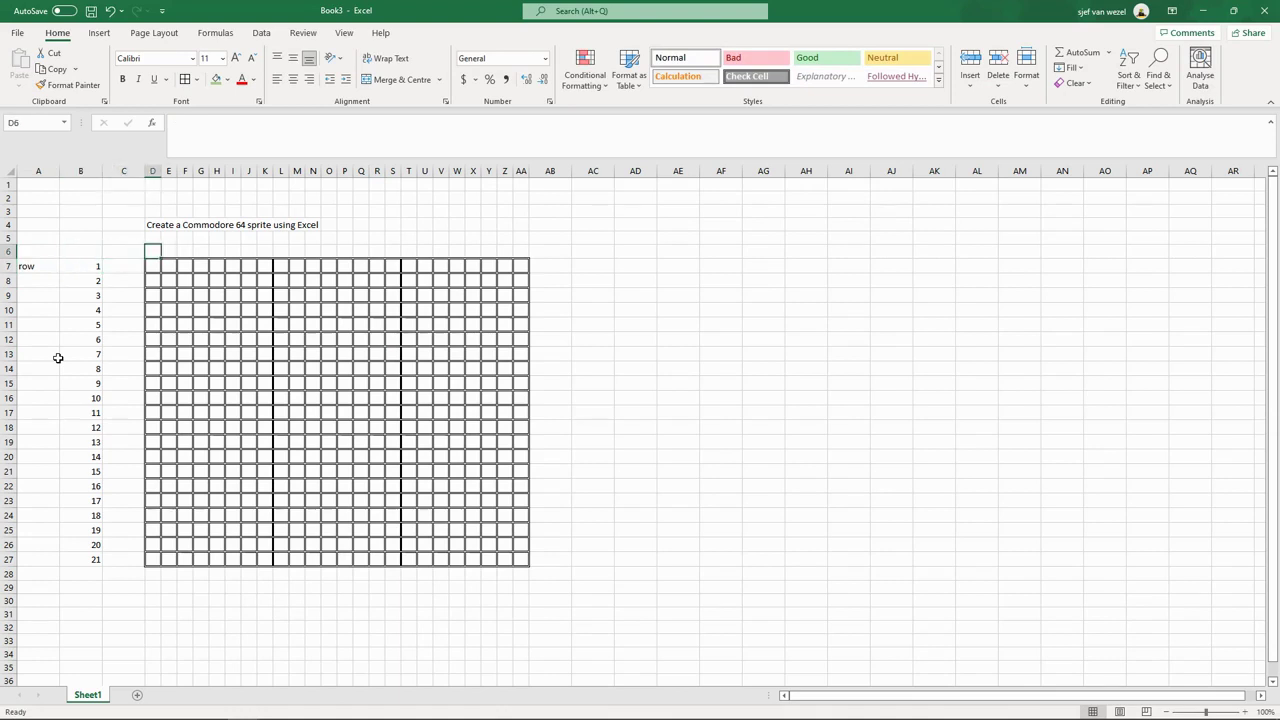
text(8)
key(Tab)
text(7)
key(Tab)
text(6)
key(Tab)
text(5)
key(Tab)
text(4)
key(Tab)
text(3)
key(Tab)
text(2)
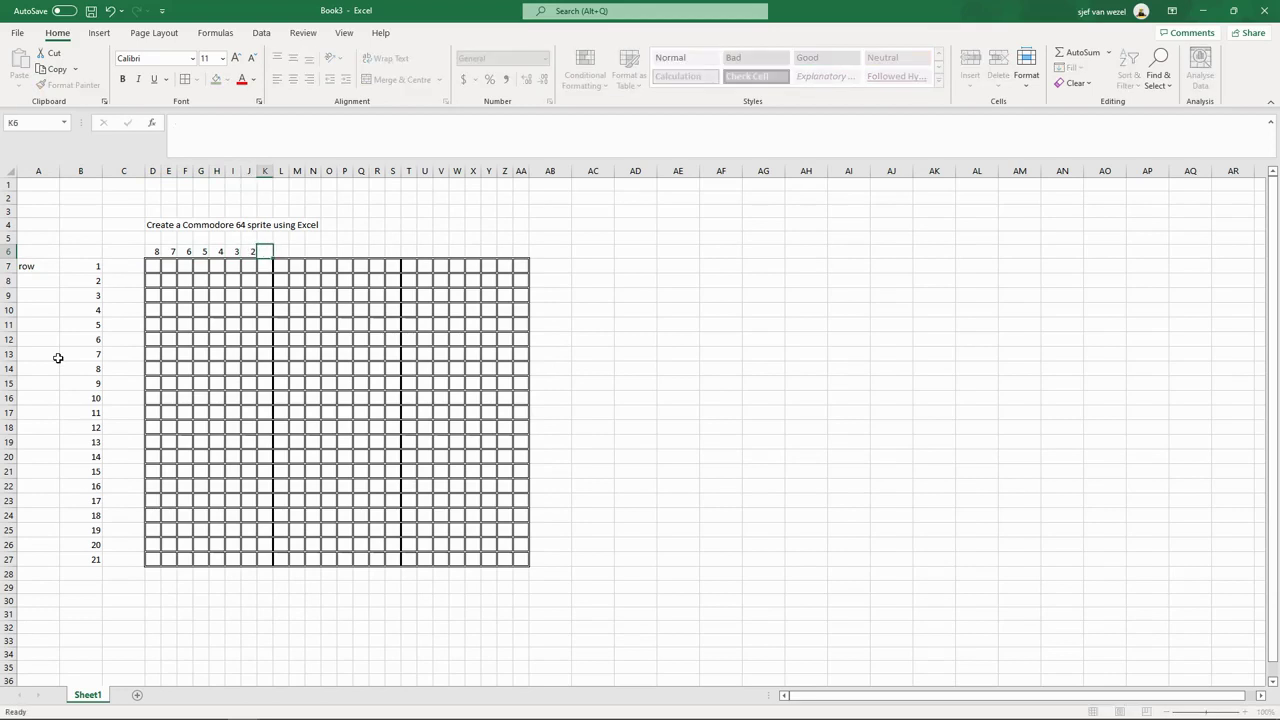
key(Tab)
text(1)
Copy the numbers in D6:K6 to the second and third column blocks at L6:S6 and T6:AA6
key(Left)
key(Left)
key(Left)
key(Left)
key(Left)
key(Left)
key(Left)
key(shift+Right)
key(shift+Right)
key(shift+Right)
key(shift+Right)
key(shift+Right)
key(shift+Right)
key(shift+Right)
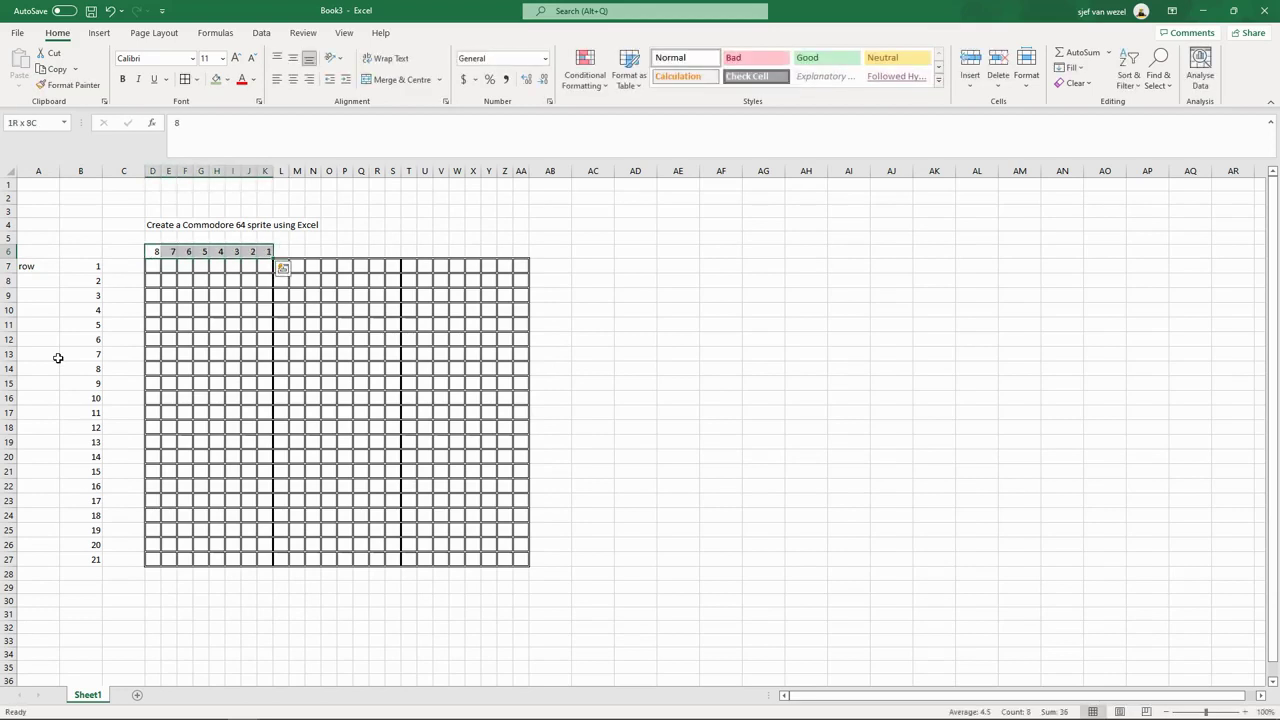
key(ctrl+c)
click(283, 251)
key(ctrl+v)
click(410, 254)
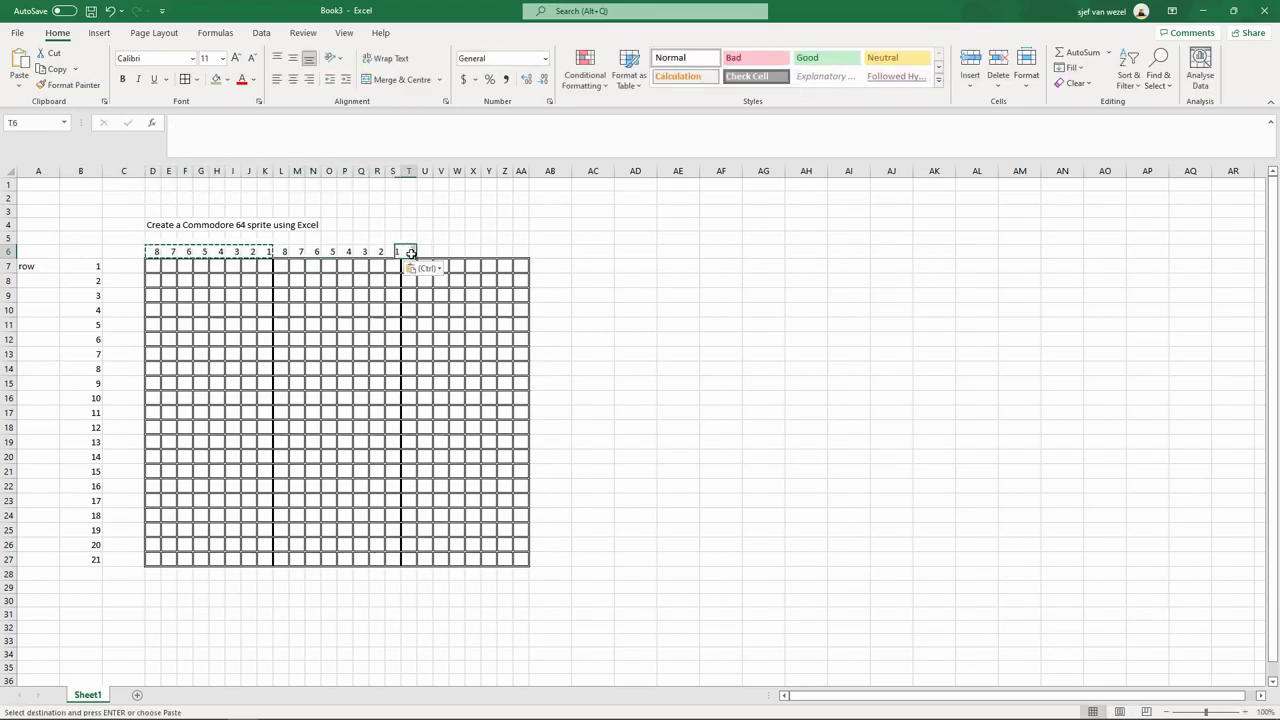
key(ctrl+v)
Fill T6:AA6 and D6:K6 with medium green and L6:S6 with a lighter green
click(215, 79)
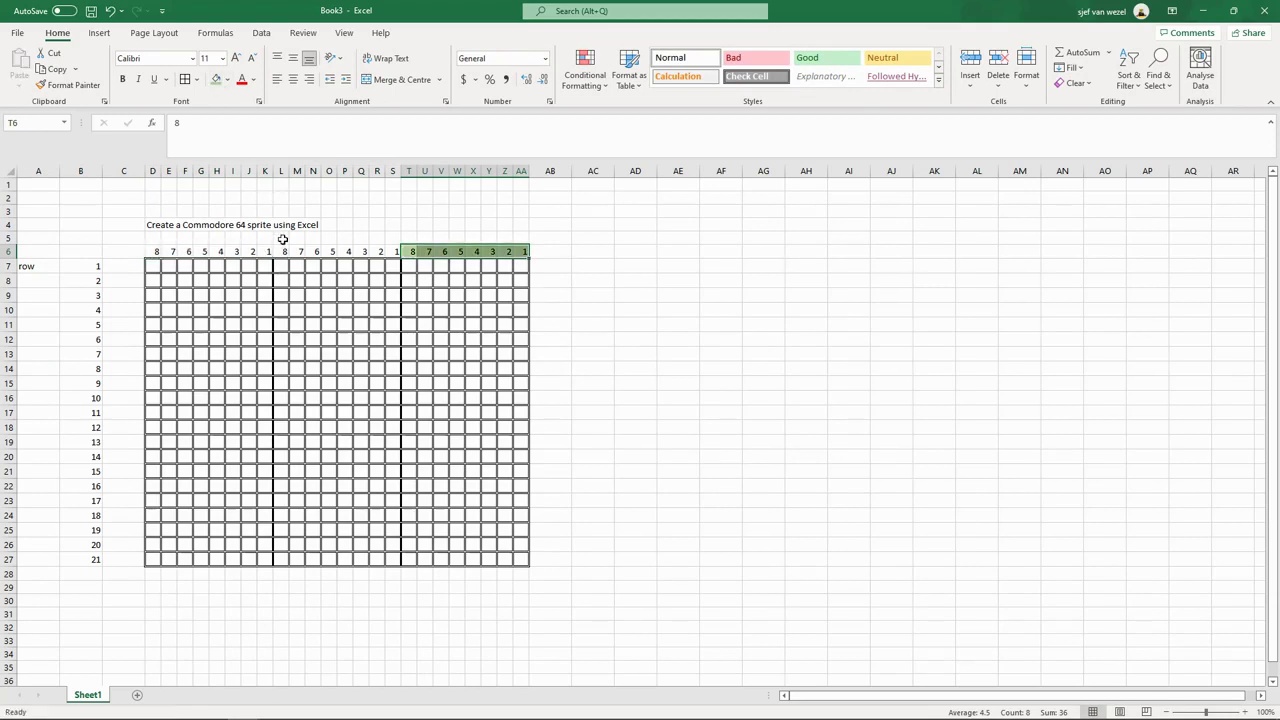
drag(283, 251, 396, 251)
click(227, 79)
click(320, 148)
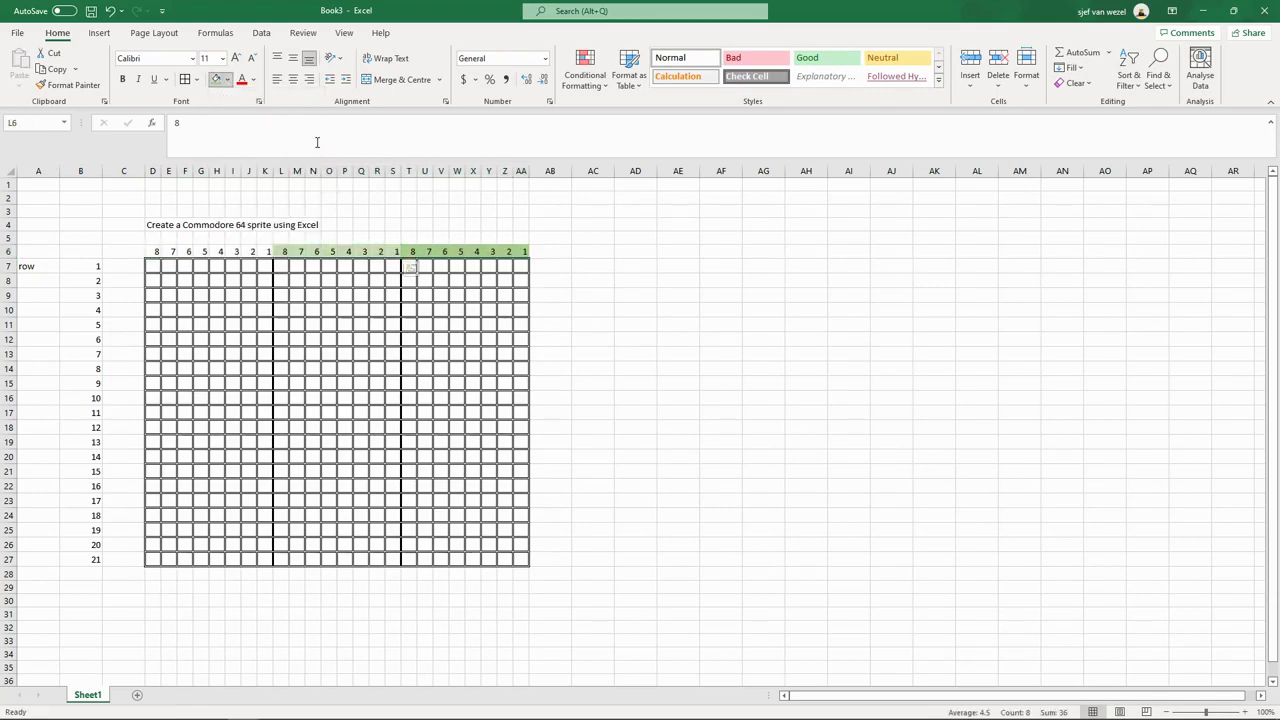
drag(155, 251, 265, 253)
click(228, 80)
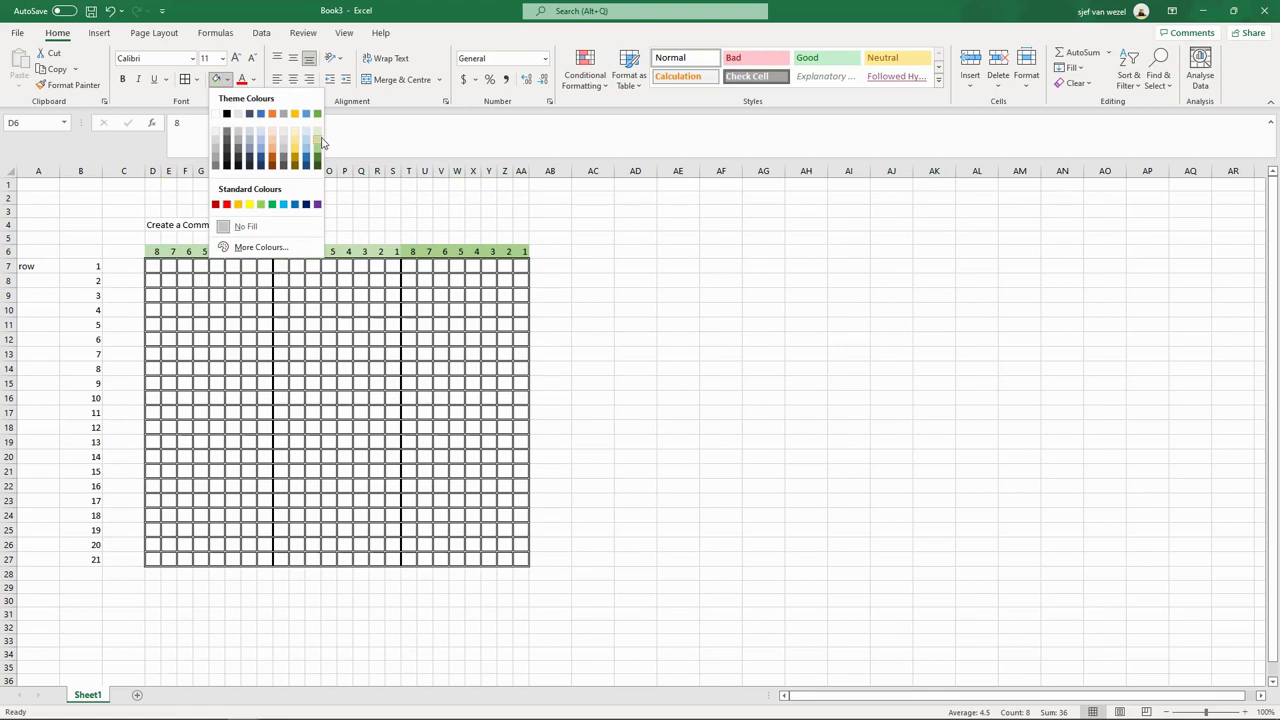
click(320, 143)
click(288, 357)
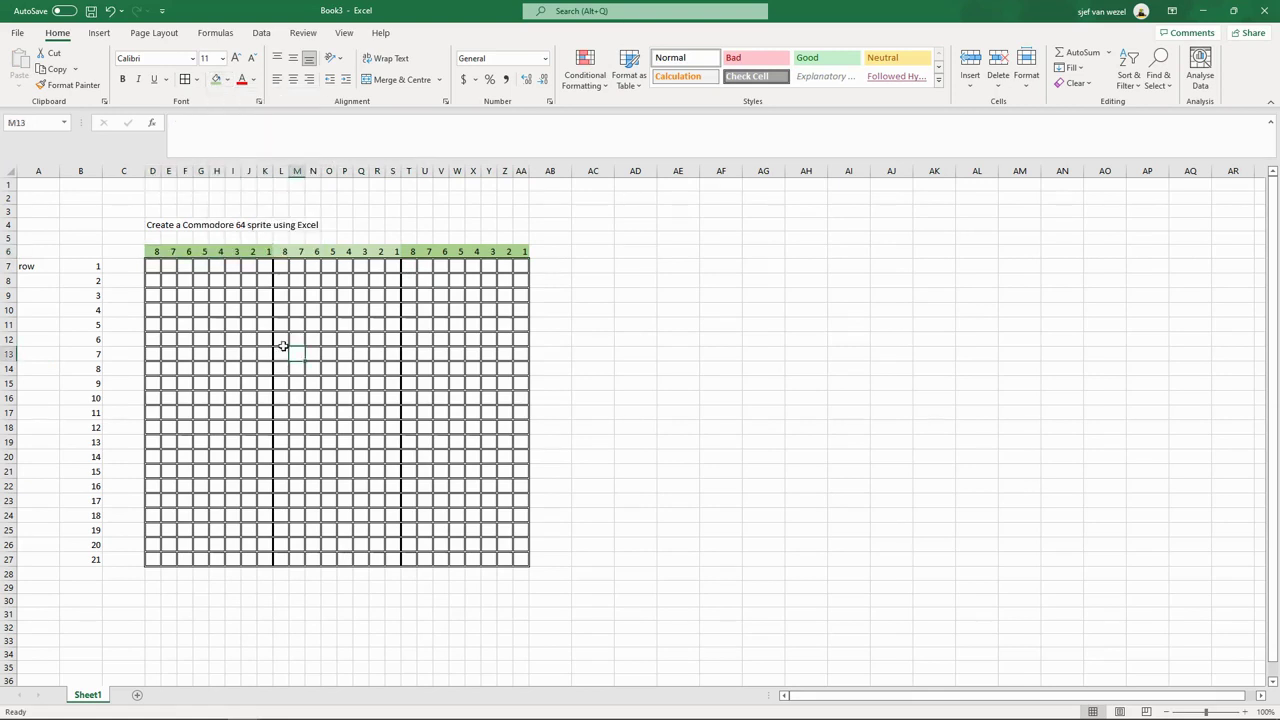
Merge and centre the title across D4:AA4 and increase its font size to 14
drag(148, 225, 514, 225)
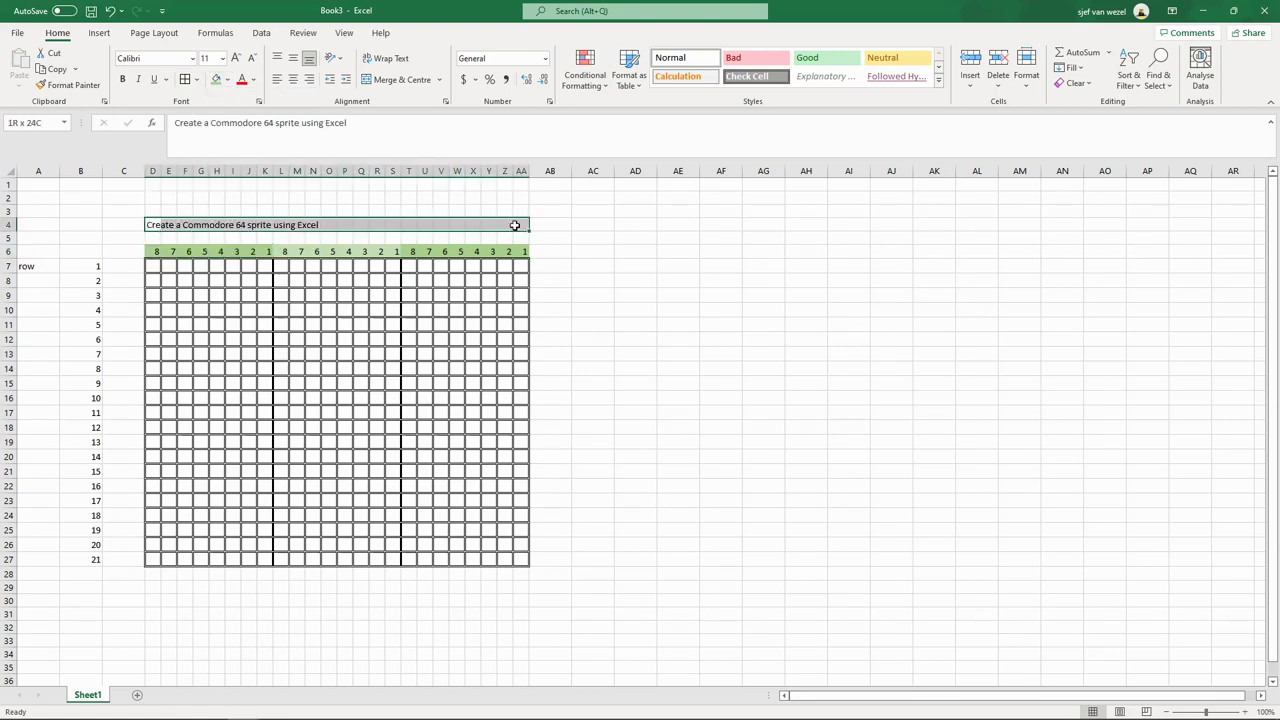
click(400, 79)
click(236, 57)
click(236, 57)
Give the merged title cell a dark green fill and white text
click(228, 80)
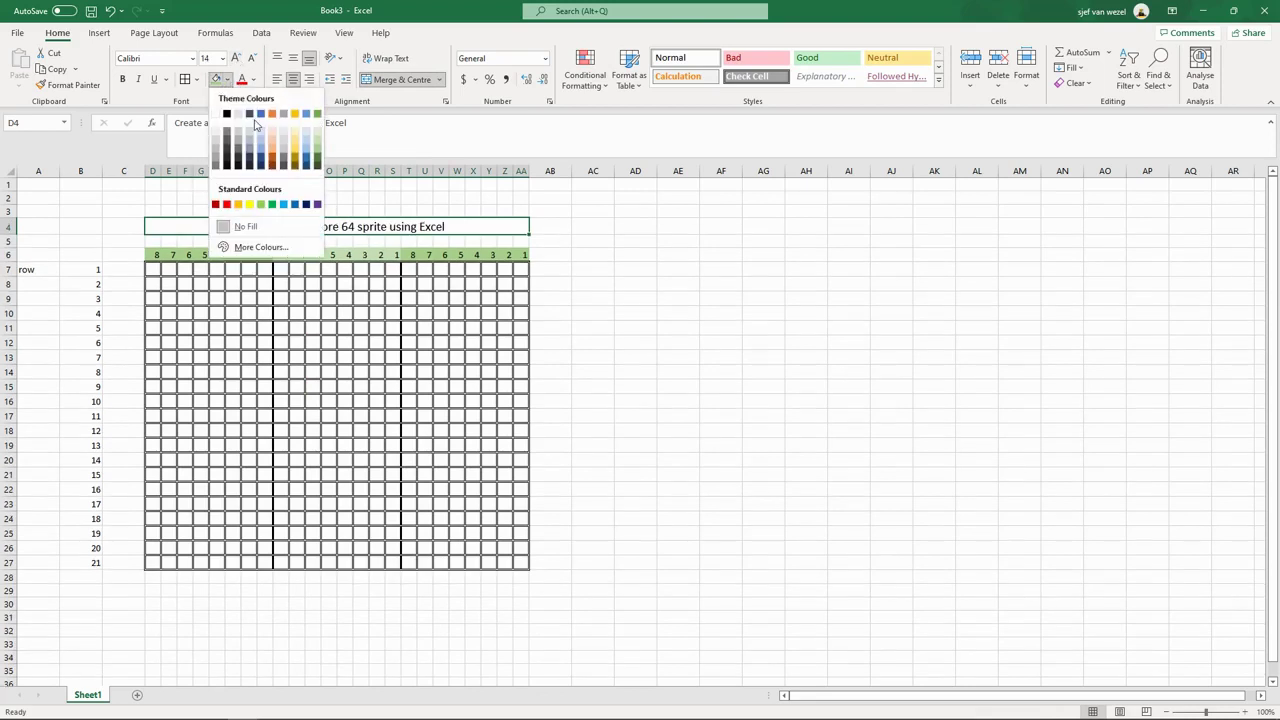
click(317, 153)
click(254, 87)
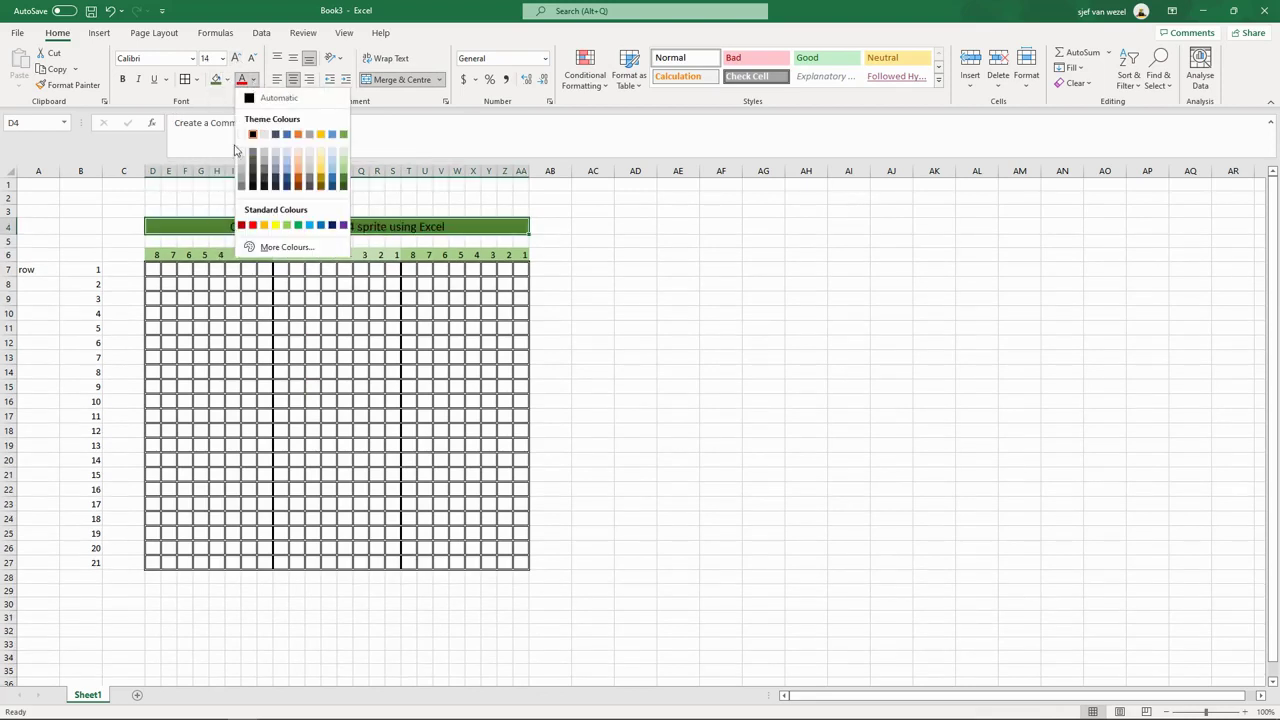
click(243, 130)
click(248, 313)
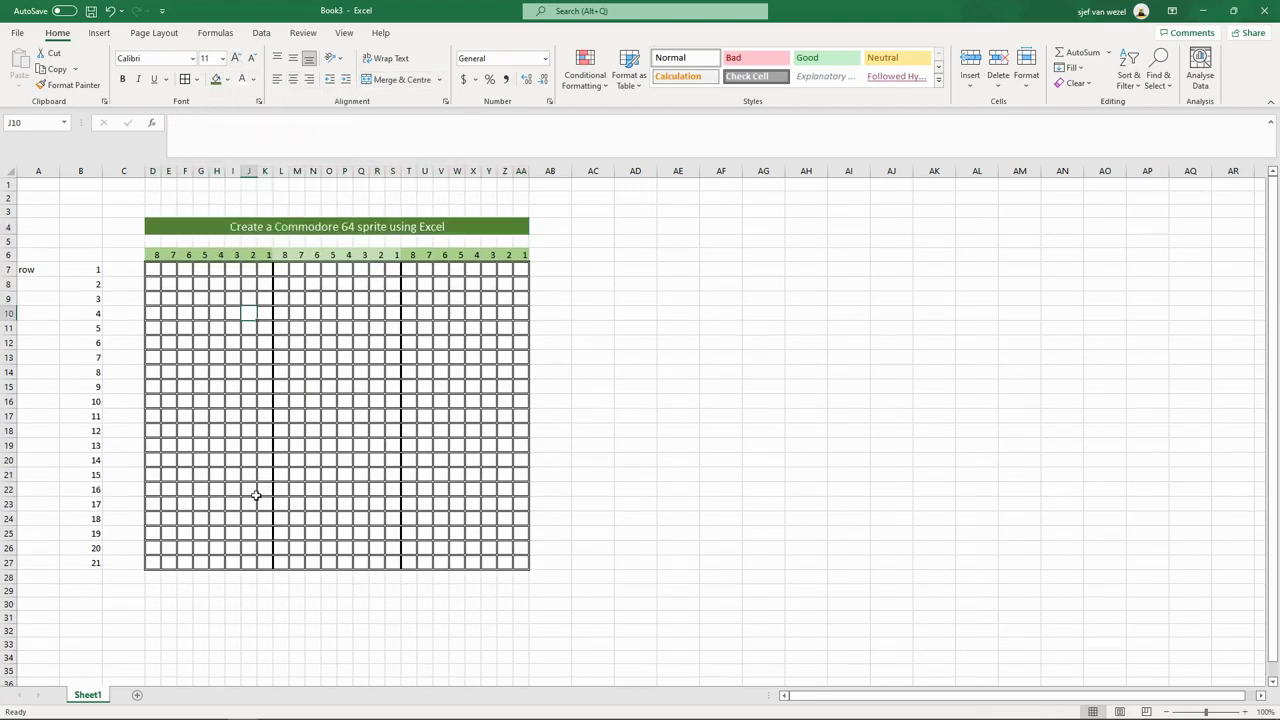
Set up an Equal To conditional formatting rule for D7:AA27 with the value 1 and a customised format
click(329, 489)
drag(151, 270, 521, 562)
click(586, 68)
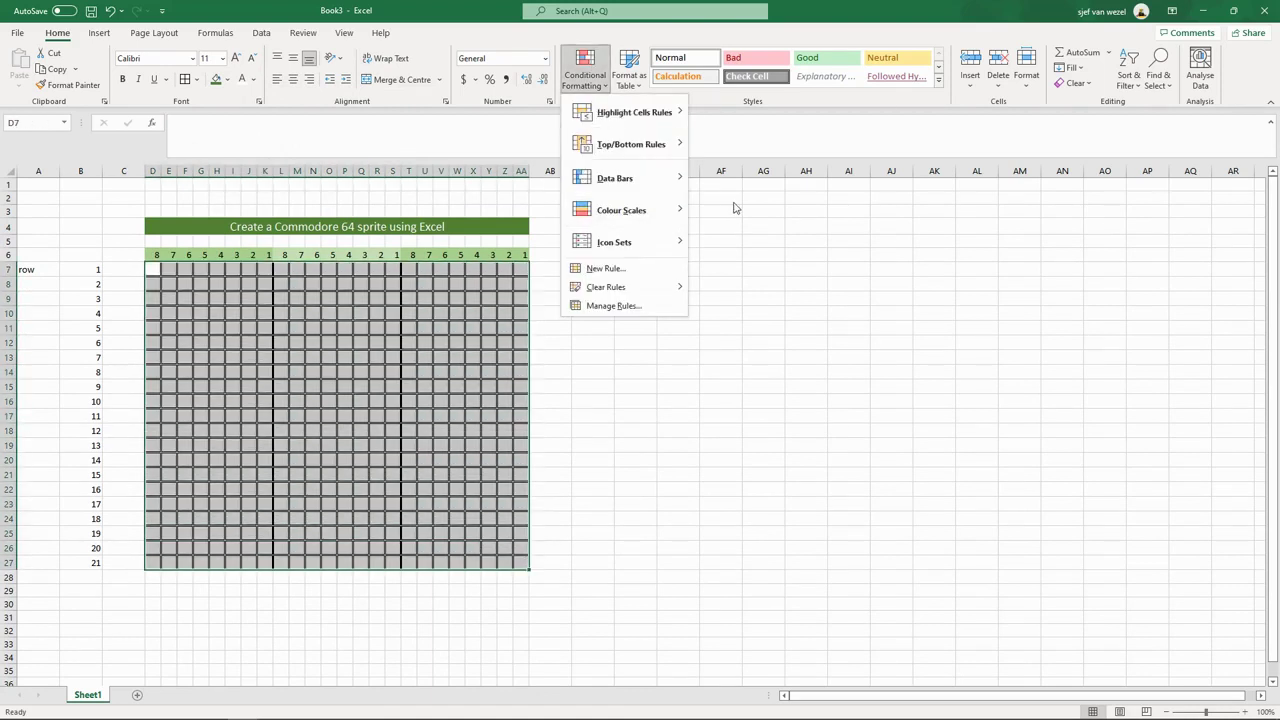
mouse_move(684, 115)
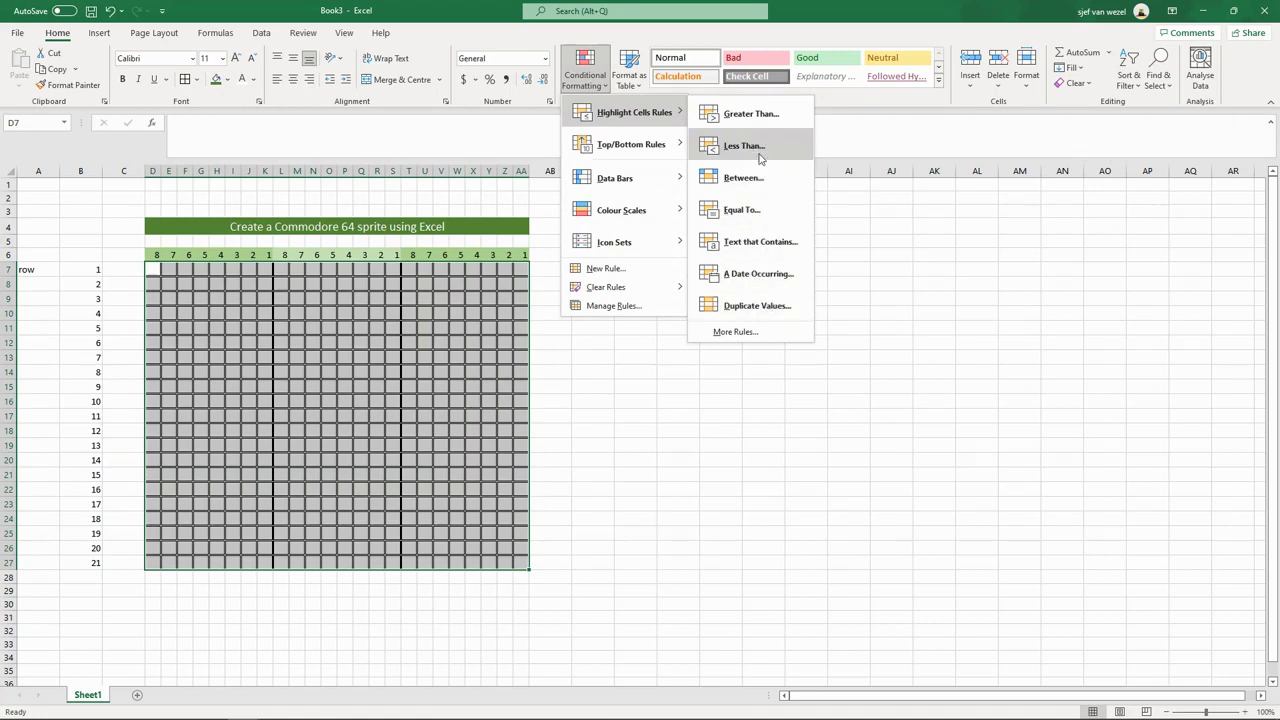
click(740, 210)
text(1)
click(727, 335)
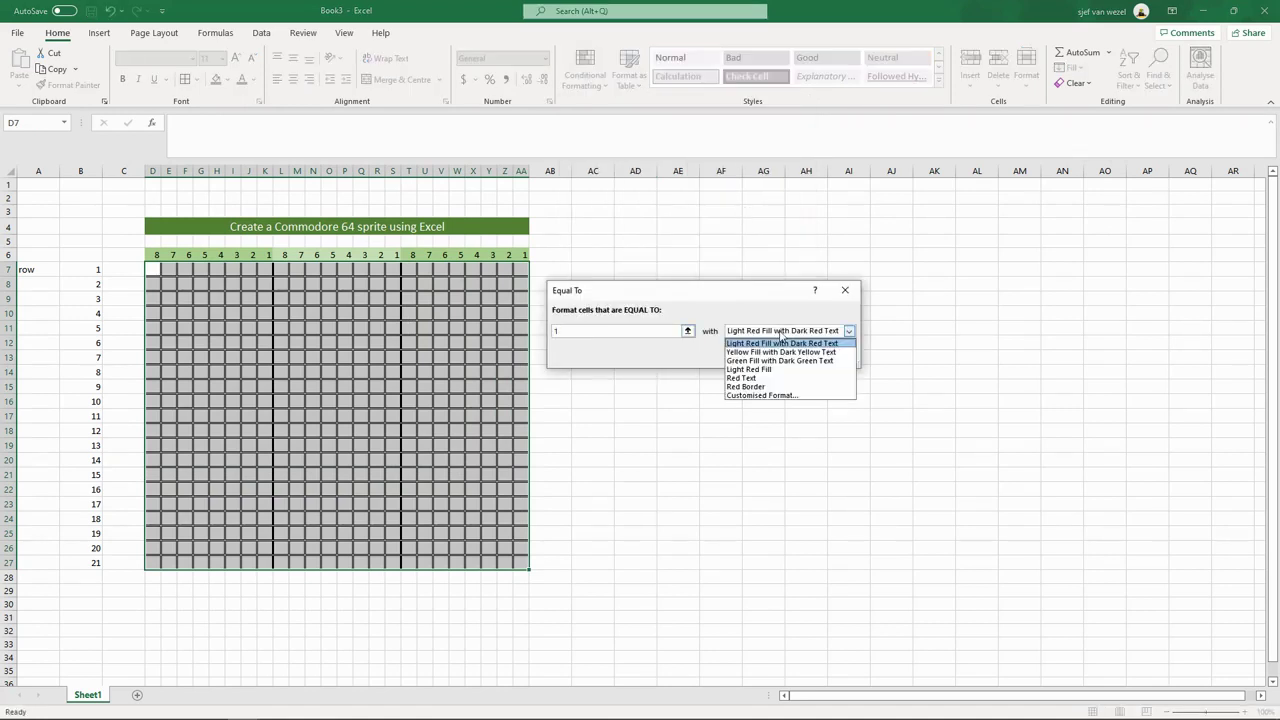
click(771, 397)
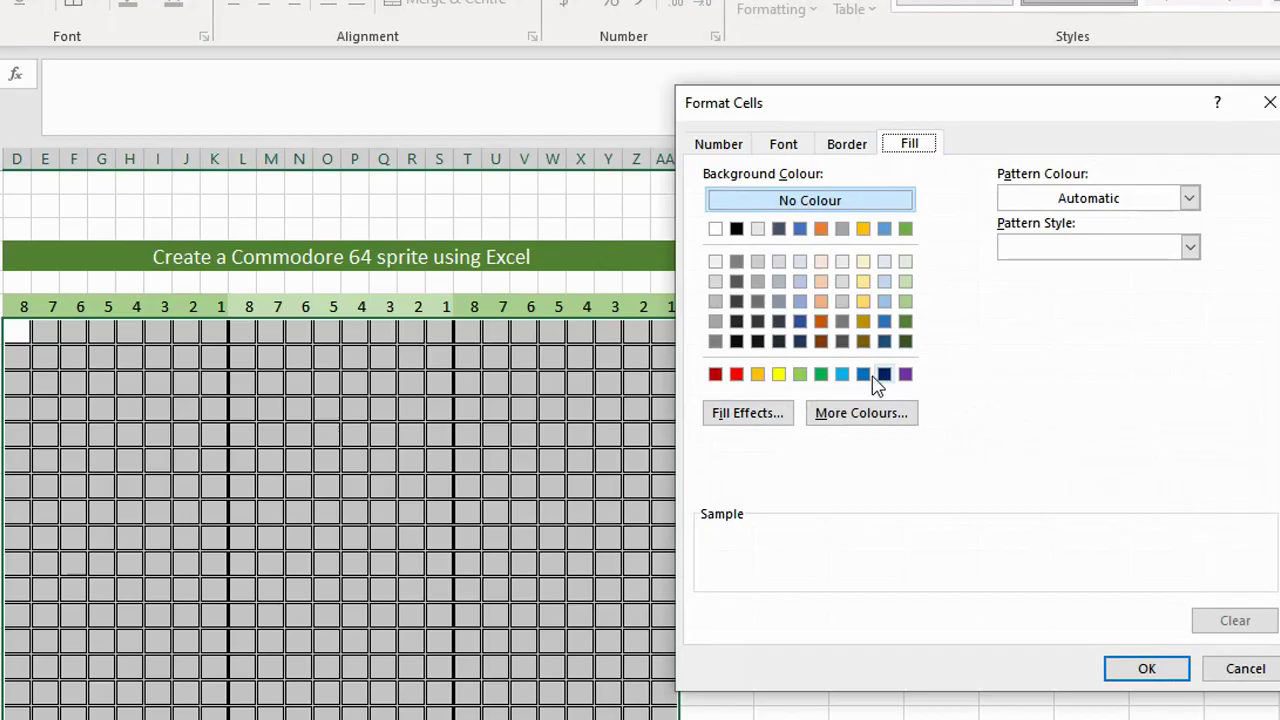
Set the rule's format to a standard blue fill with a light grey font colour, and apply the rule
click(863, 374)
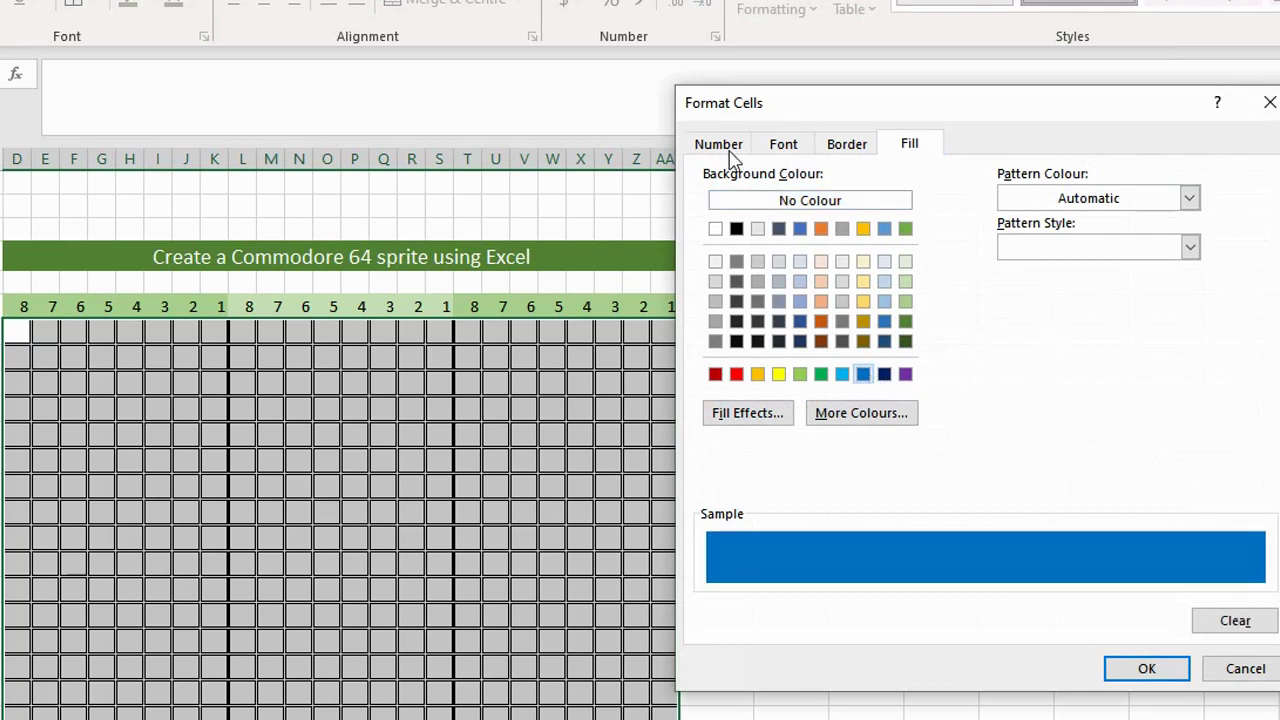
click(781, 145)
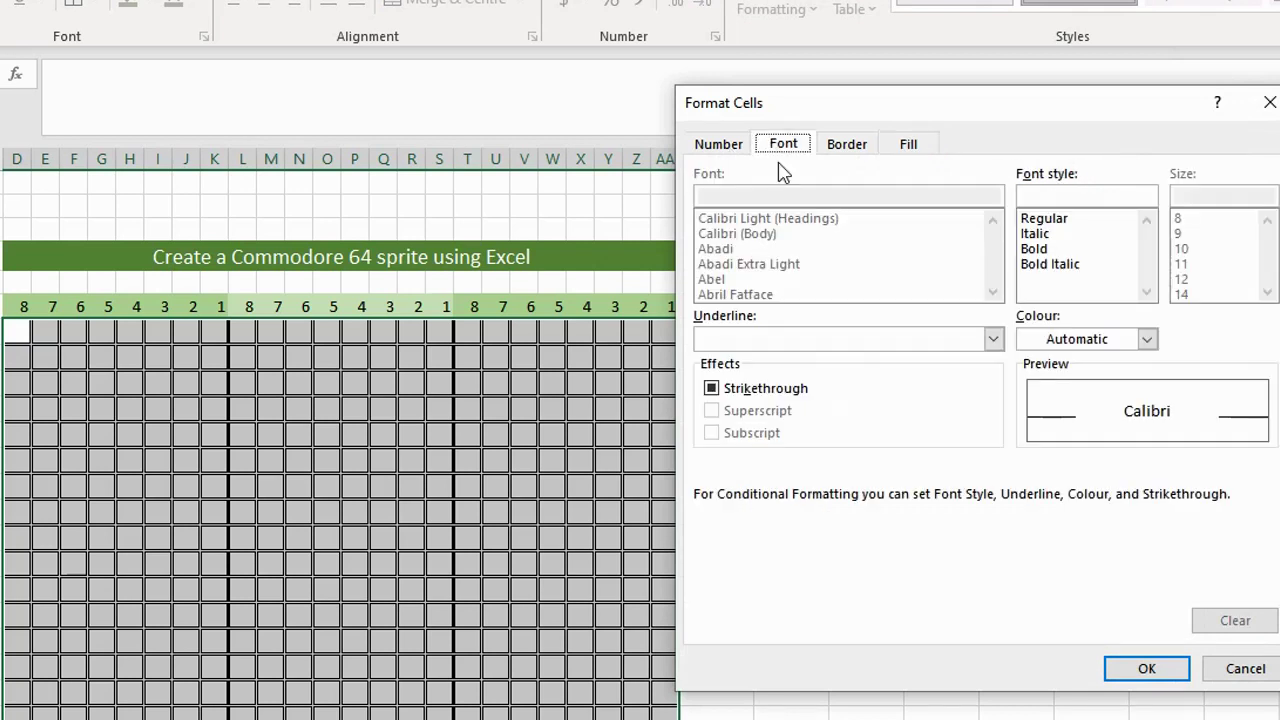
click(1057, 340)
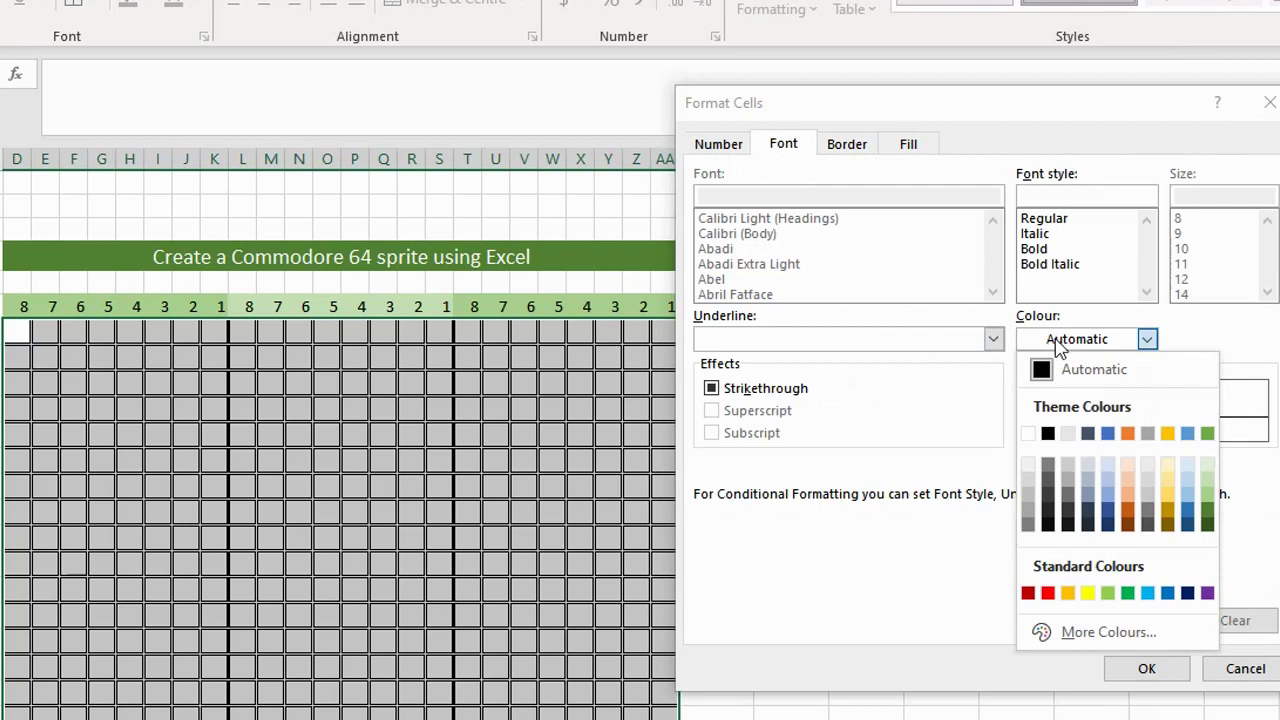
click(1028, 478)
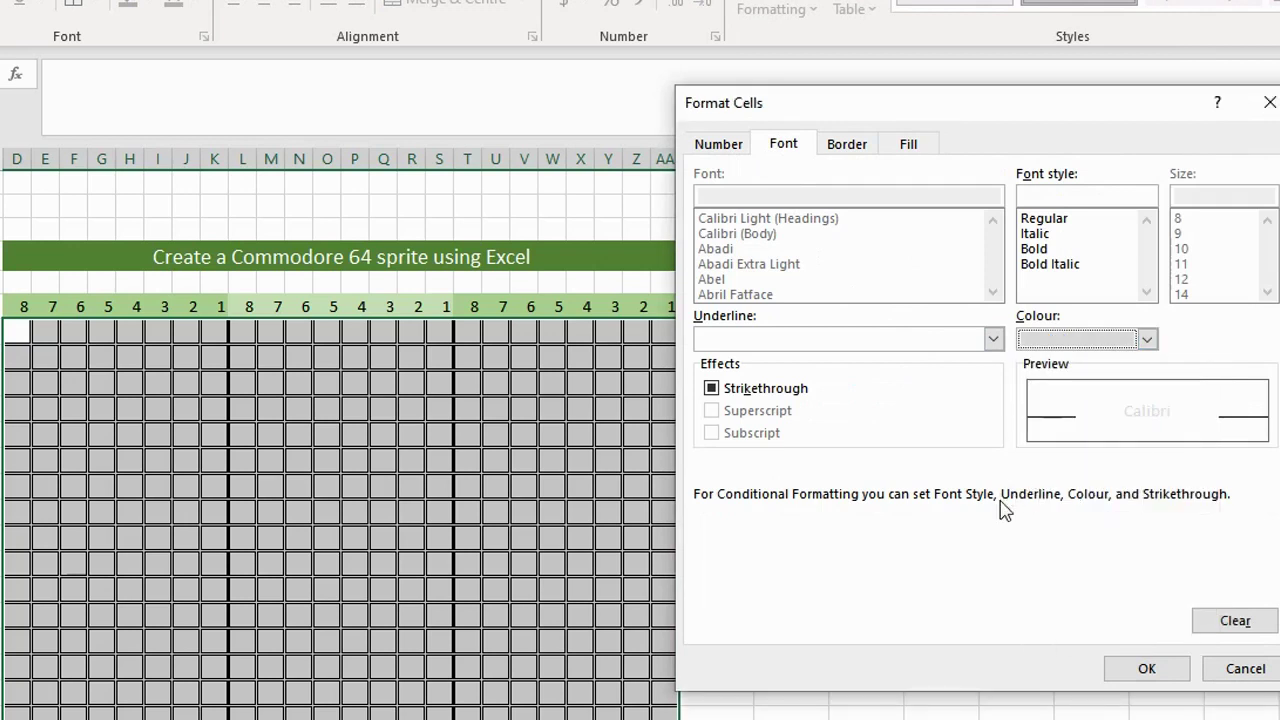
click(1147, 669)
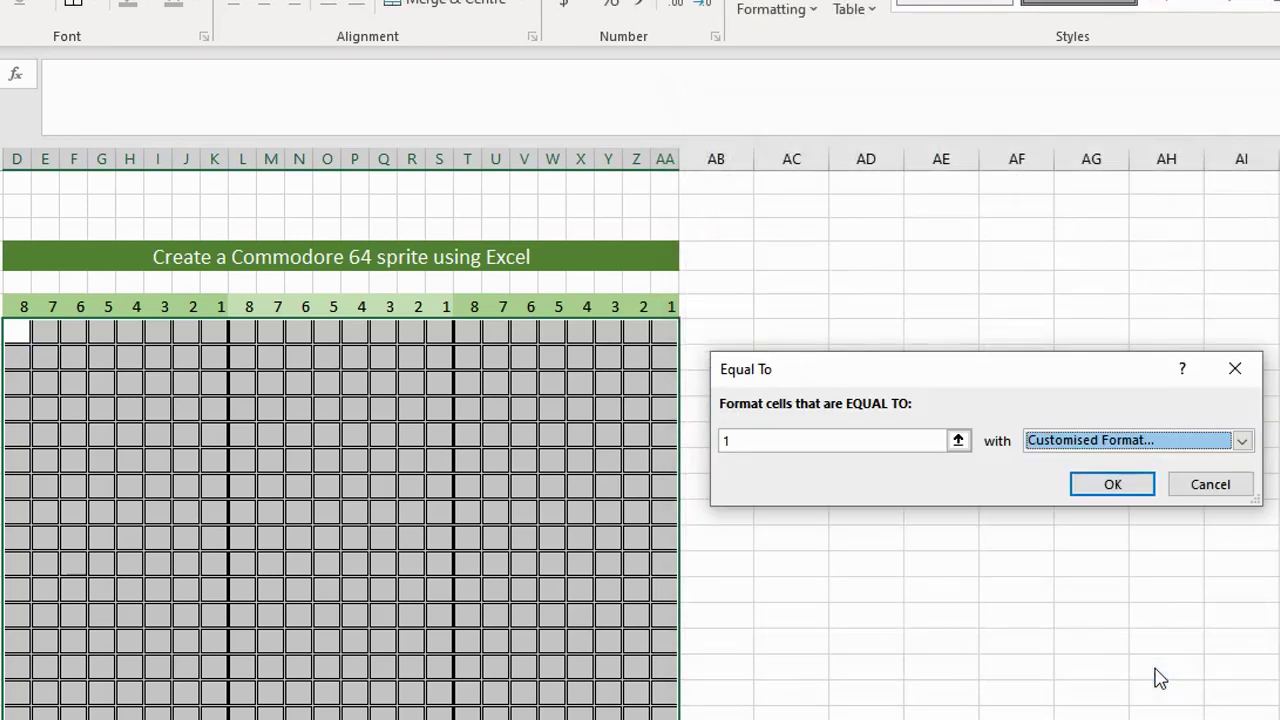
click(1115, 486)
Test the conditional formatting by entering 1 in D7, and replace that value with 0
click(86, 406)
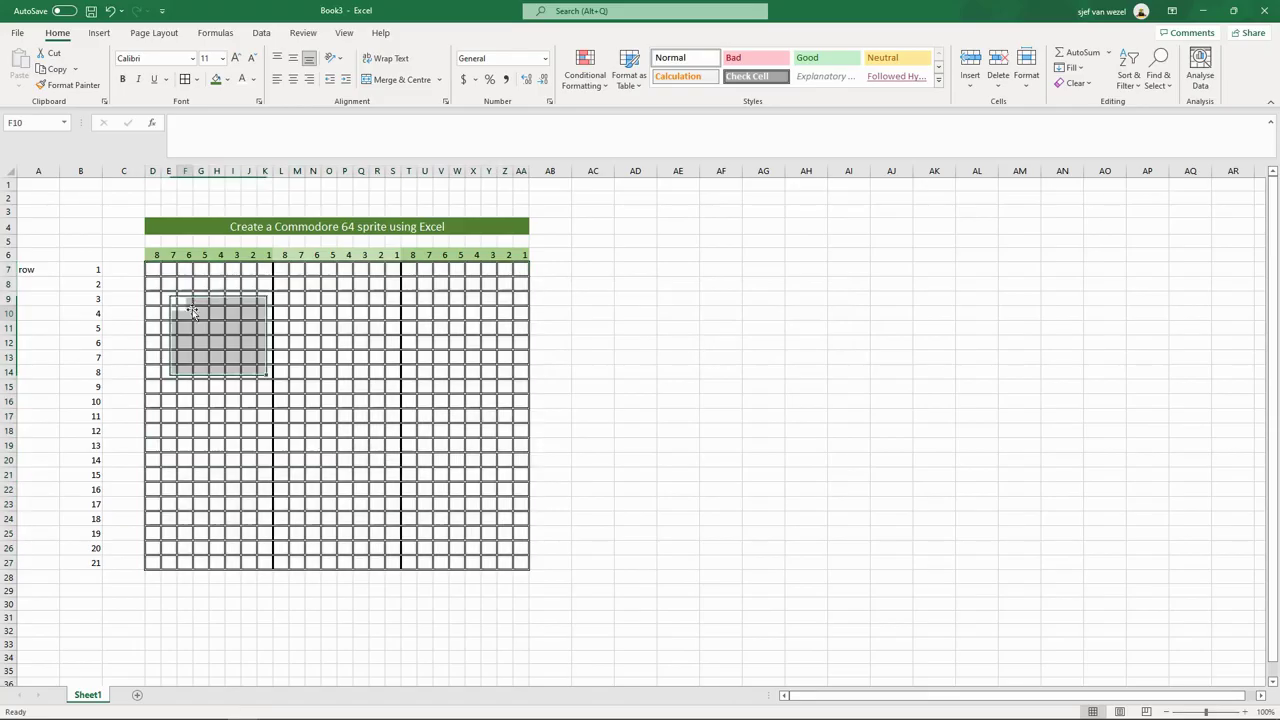
click(155, 270)
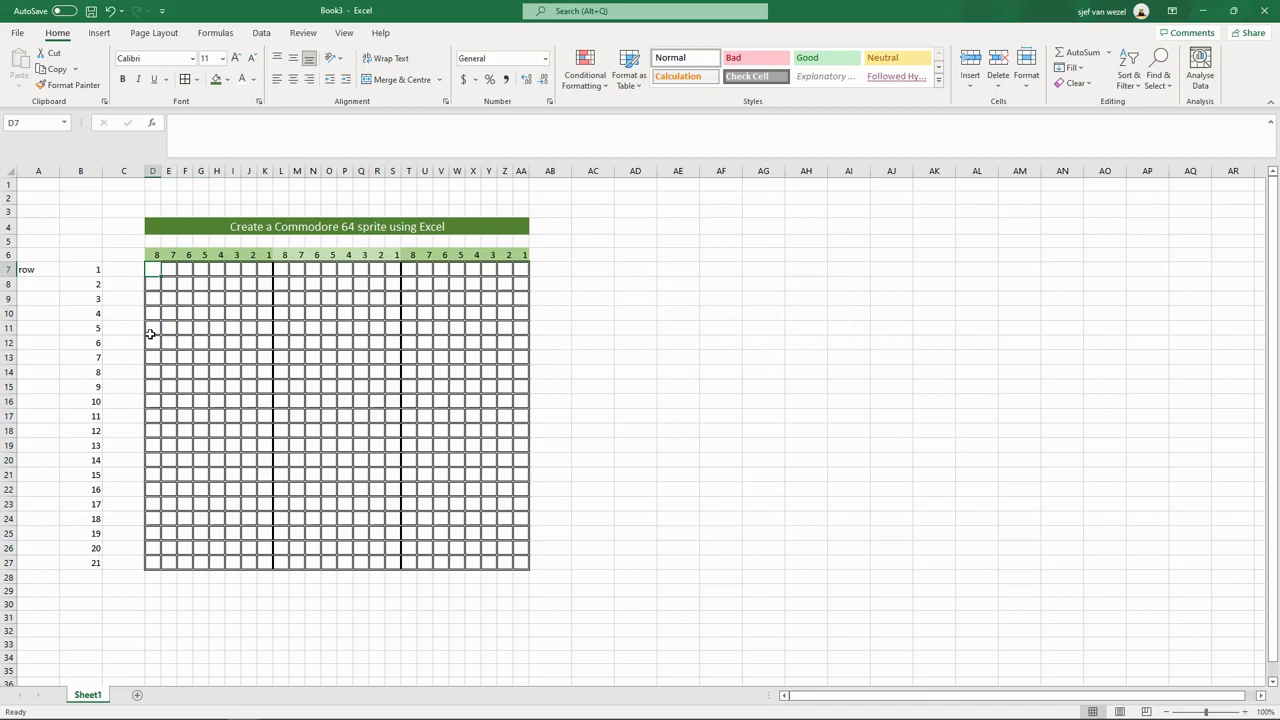
text(1)
key(Return)
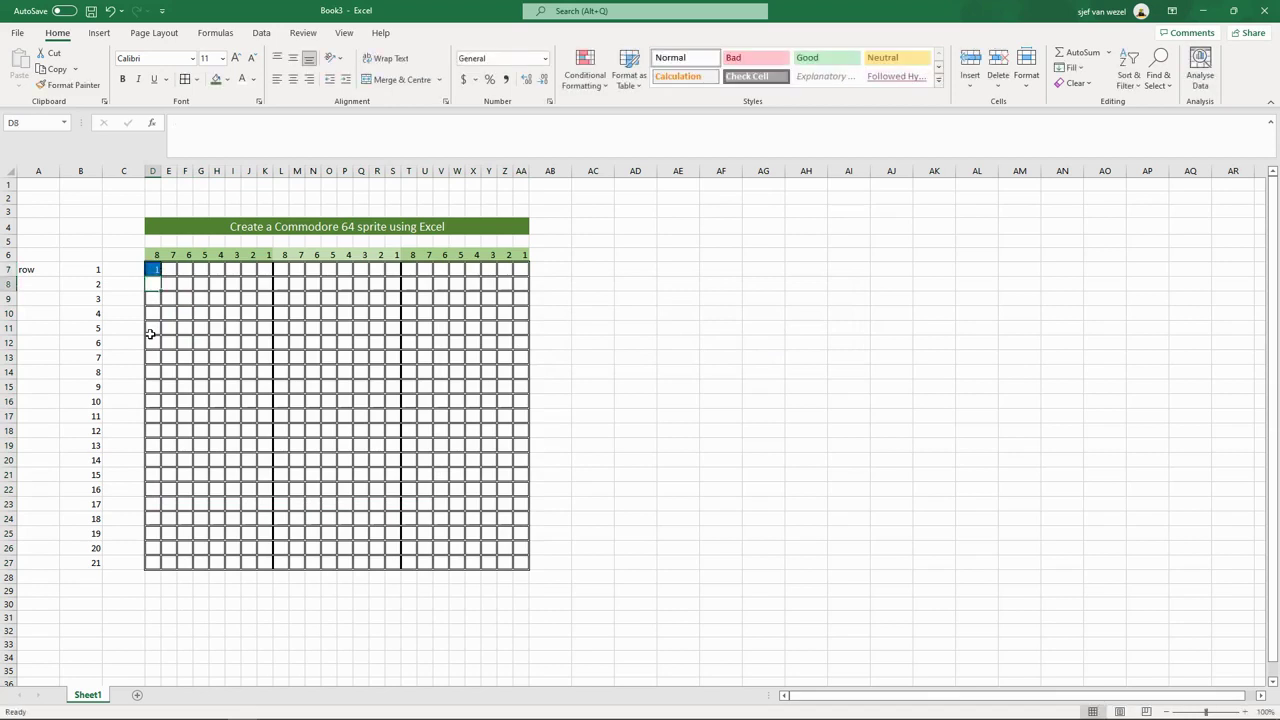
key(Up)
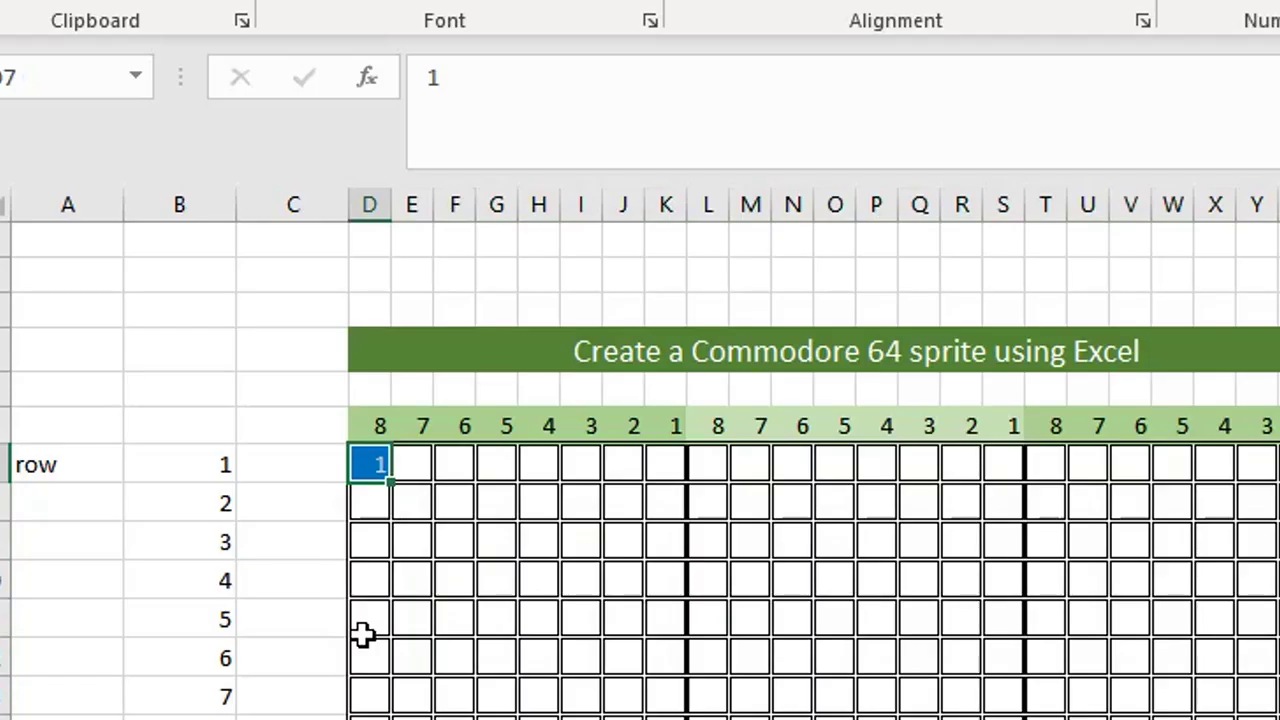
text(0)
key(Return)
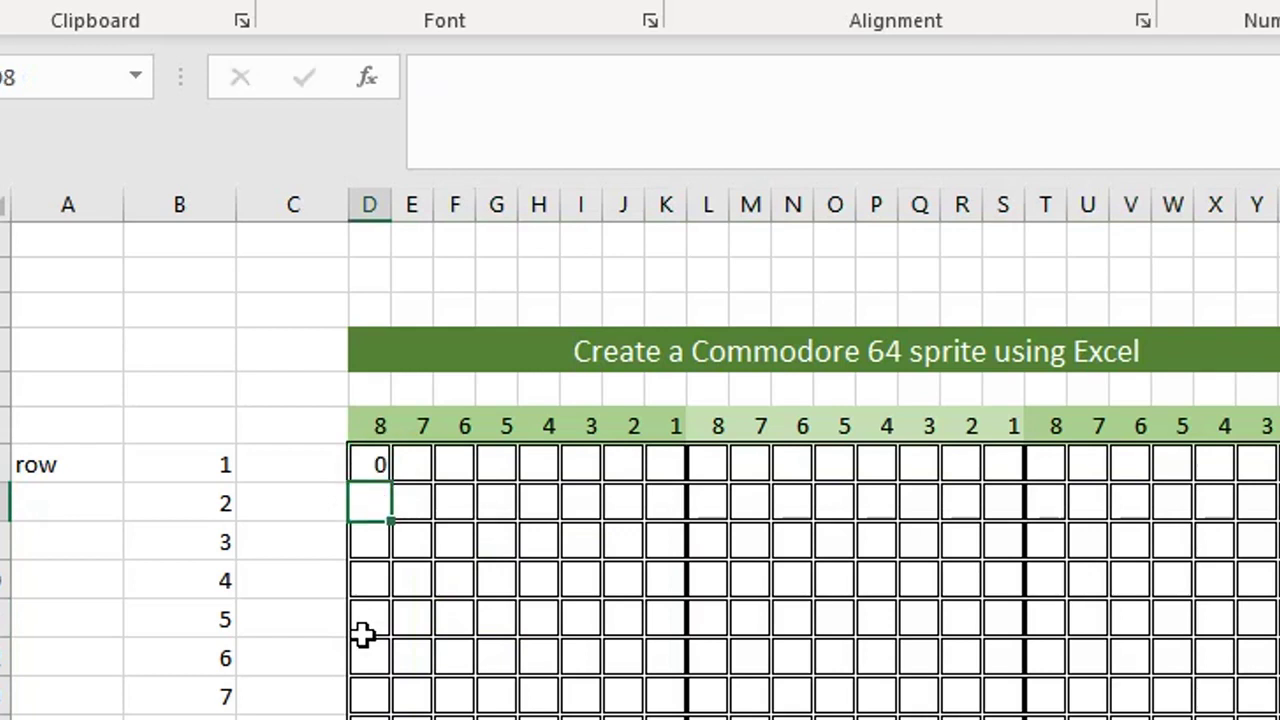
Centre the contents of grid cells D7:AA27 horizontally and vertically
key(Up)
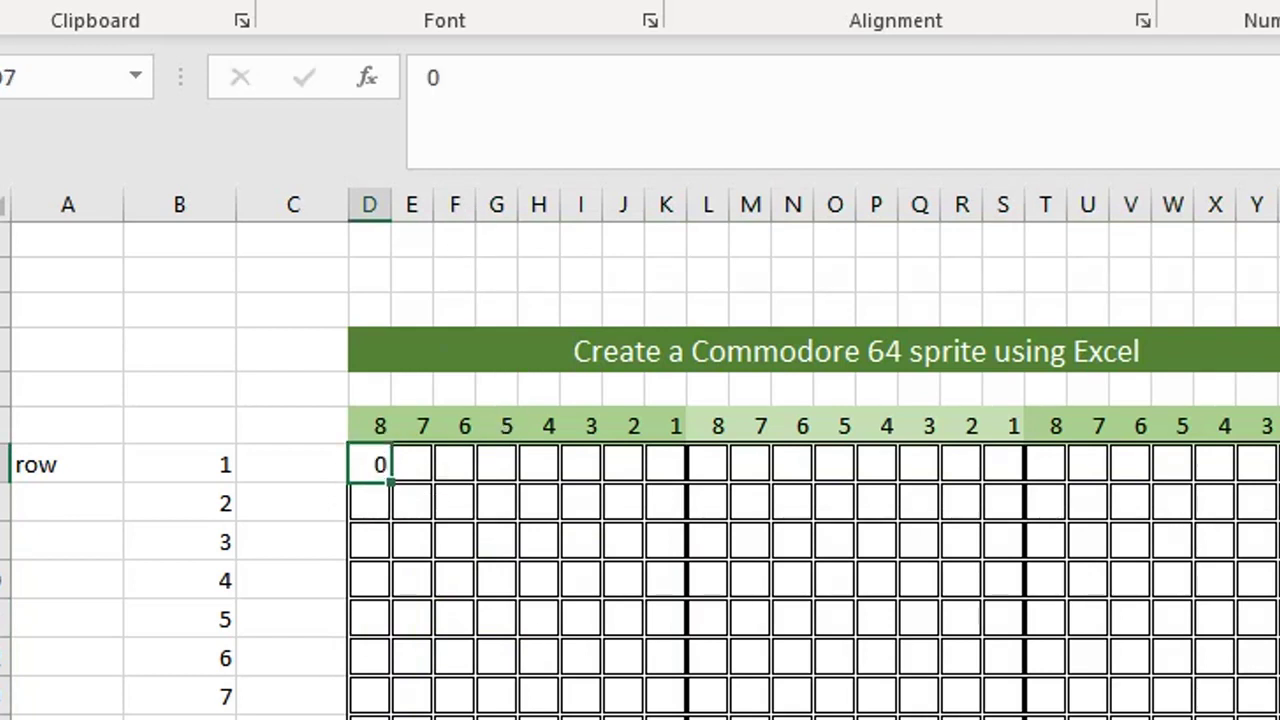
key(ctrl+shift+End)
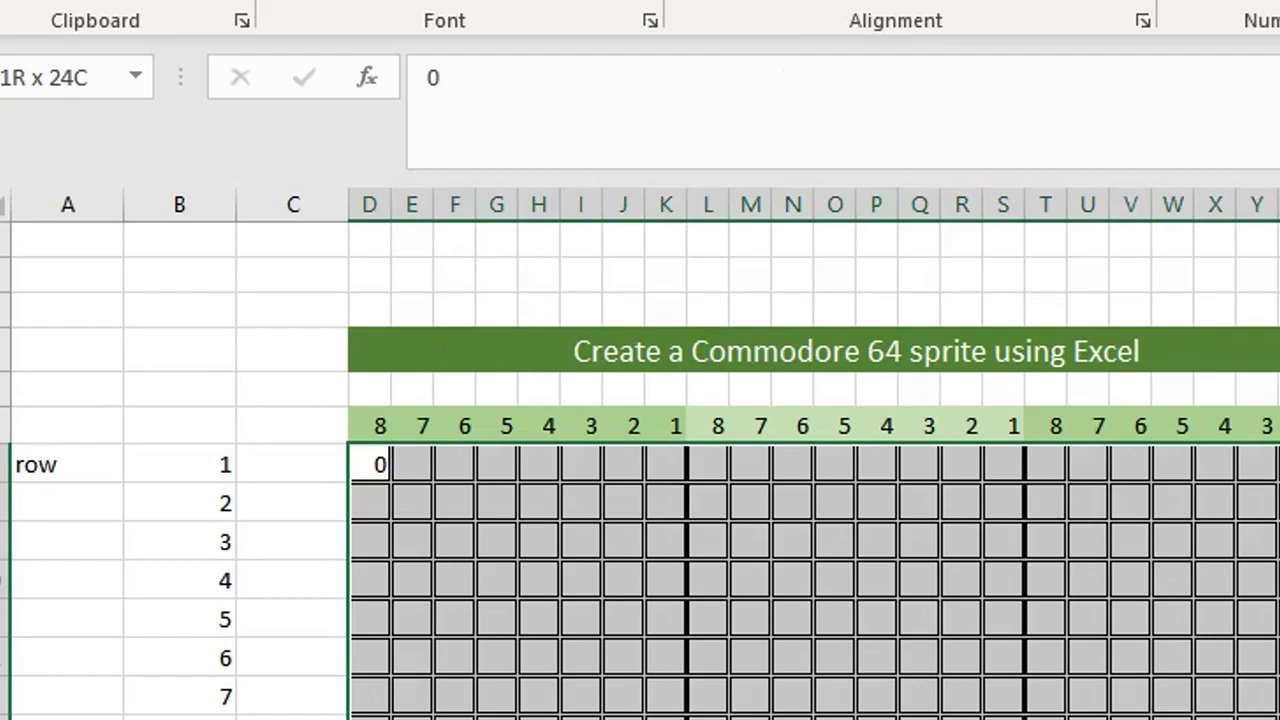
click(448, 578)
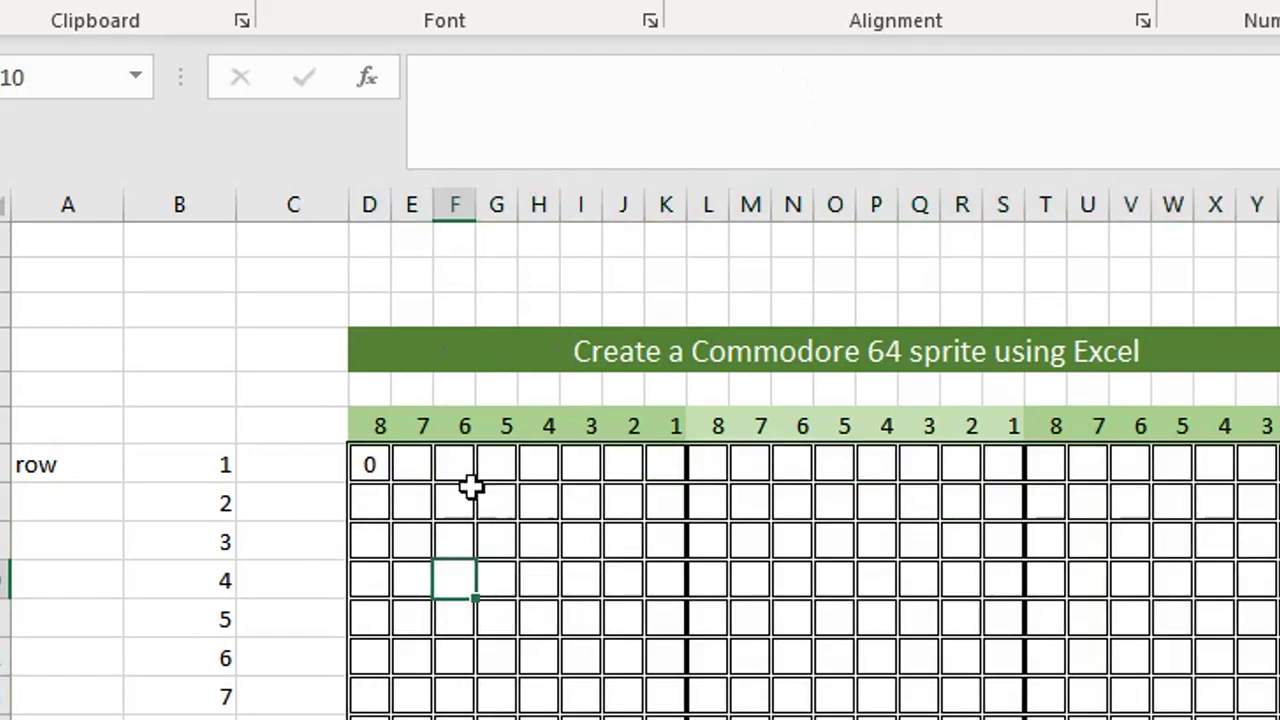
Fill the 0 from D7 down and across the first column block, D7:K27
click(373, 465)
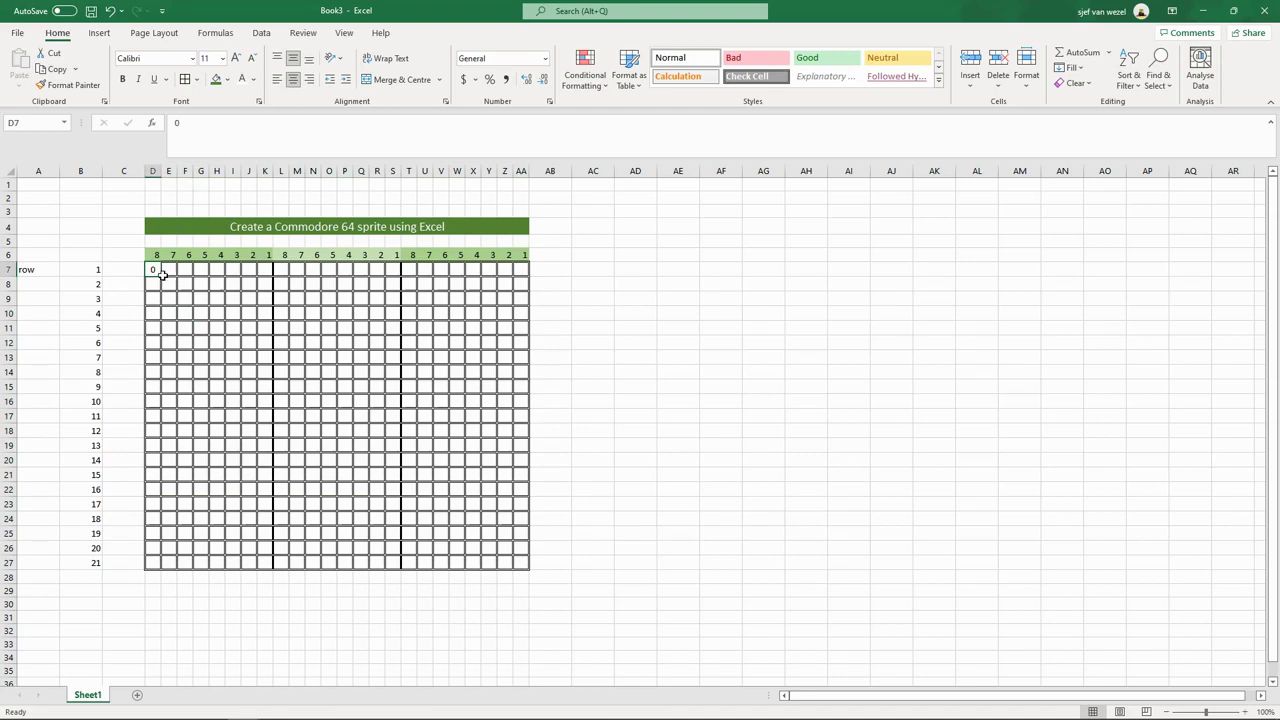
drag(160, 277, 286, 566)
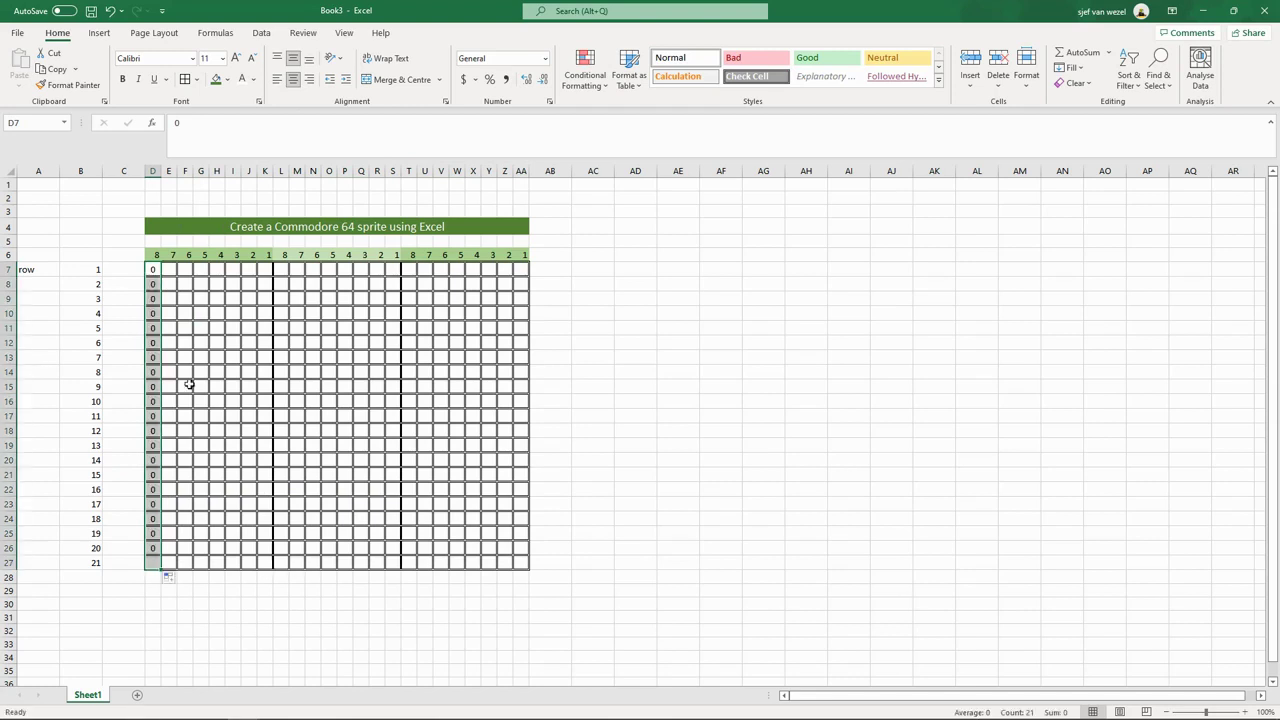
click(158, 275)
drag(161, 276, 277, 580)
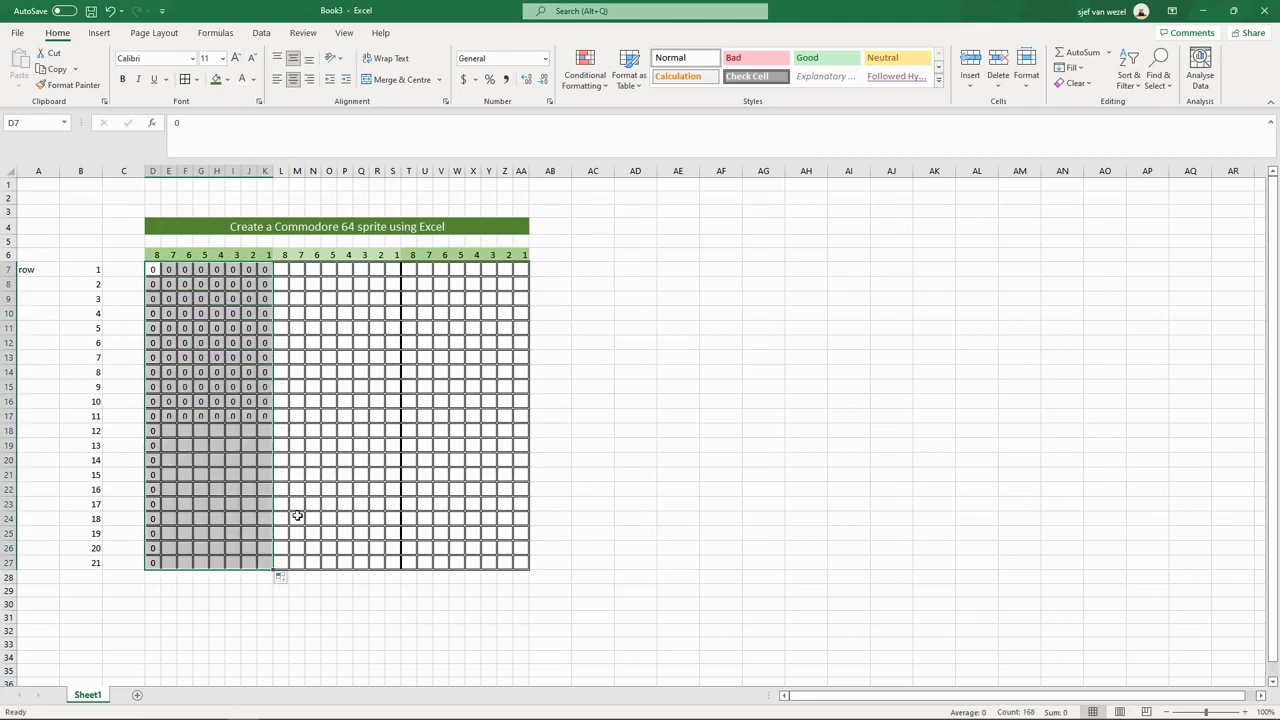
Enter 0 across L7:AA7 and fill those zeros down through row 27
click(313, 372)
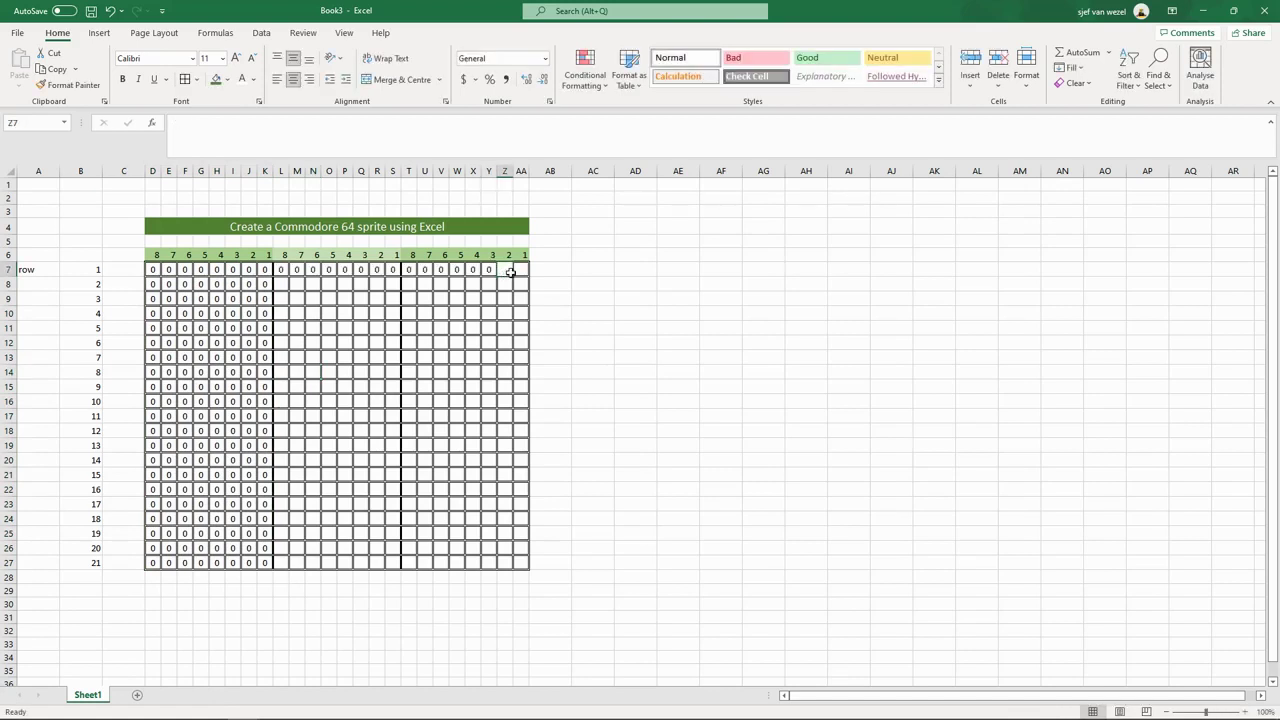
text(0)
click(361, 313)
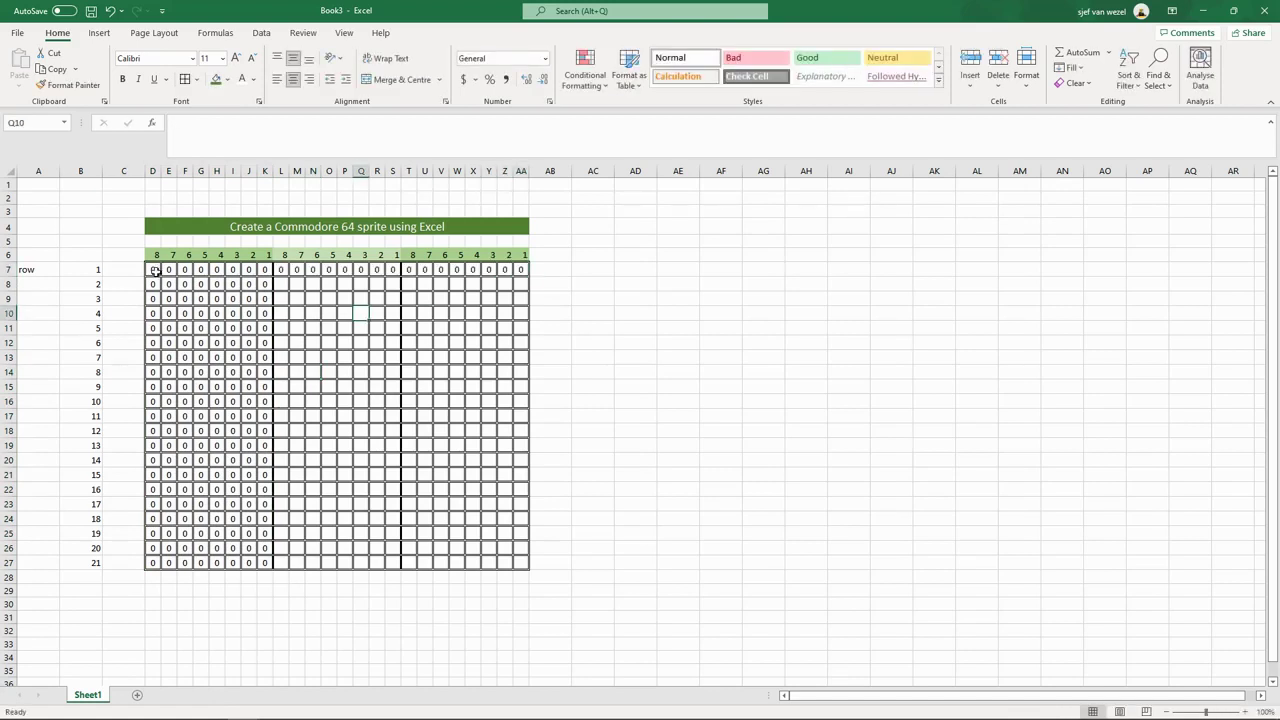
click(281, 270)
shift+click(520, 270)
drag(529, 277, 534, 577)
click(593, 269)
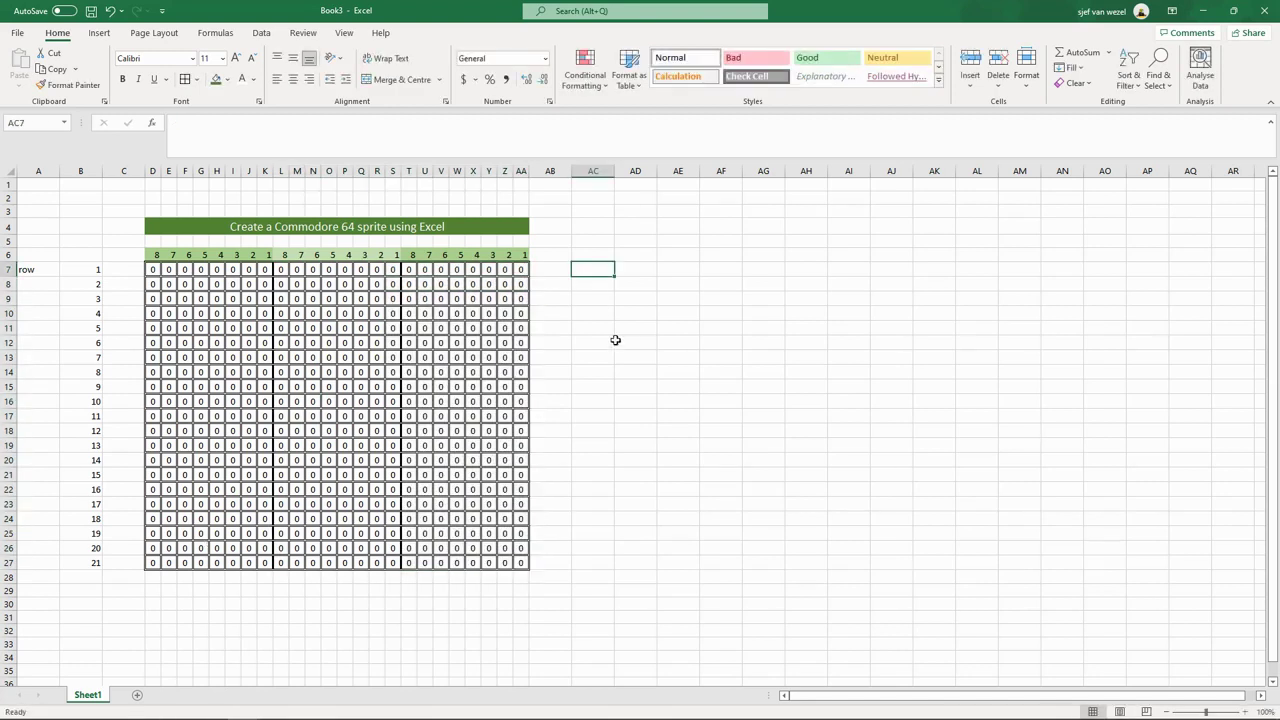
Add the heading Sprite data in AC6, merged and centred across AC6:AE6, with the title's green fill and white text
click(602, 257)
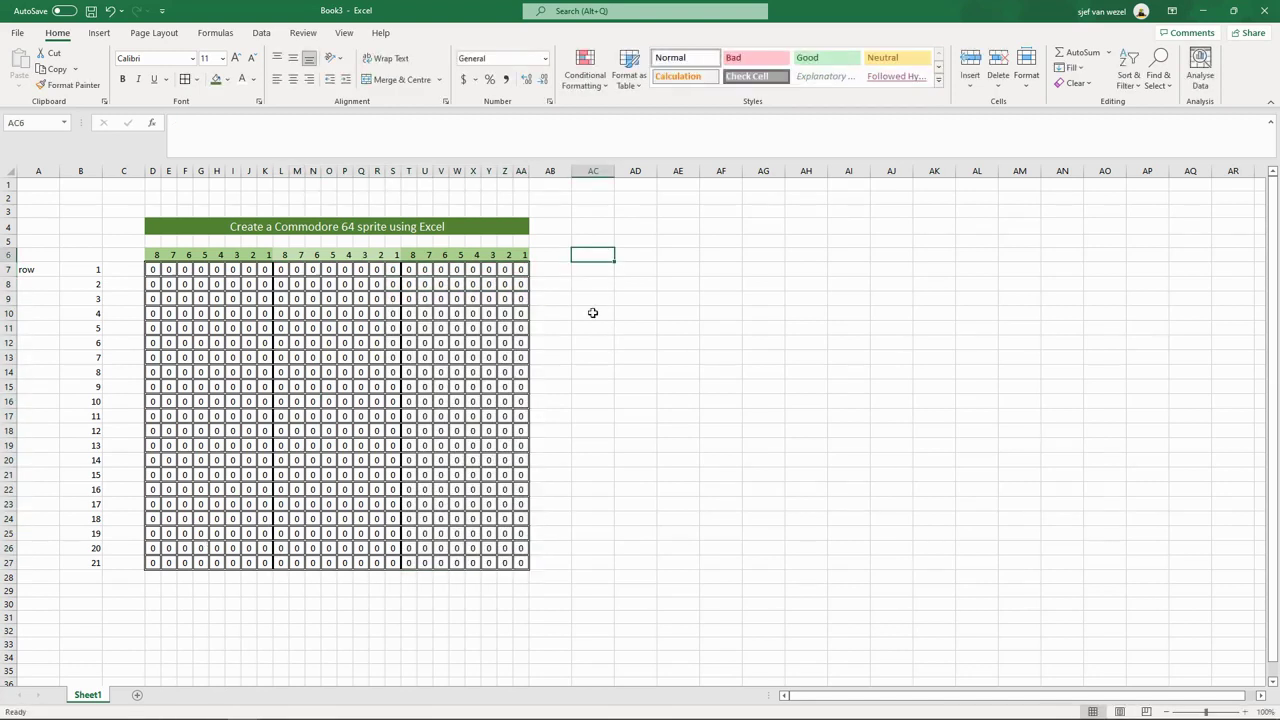
text(Sprite data)
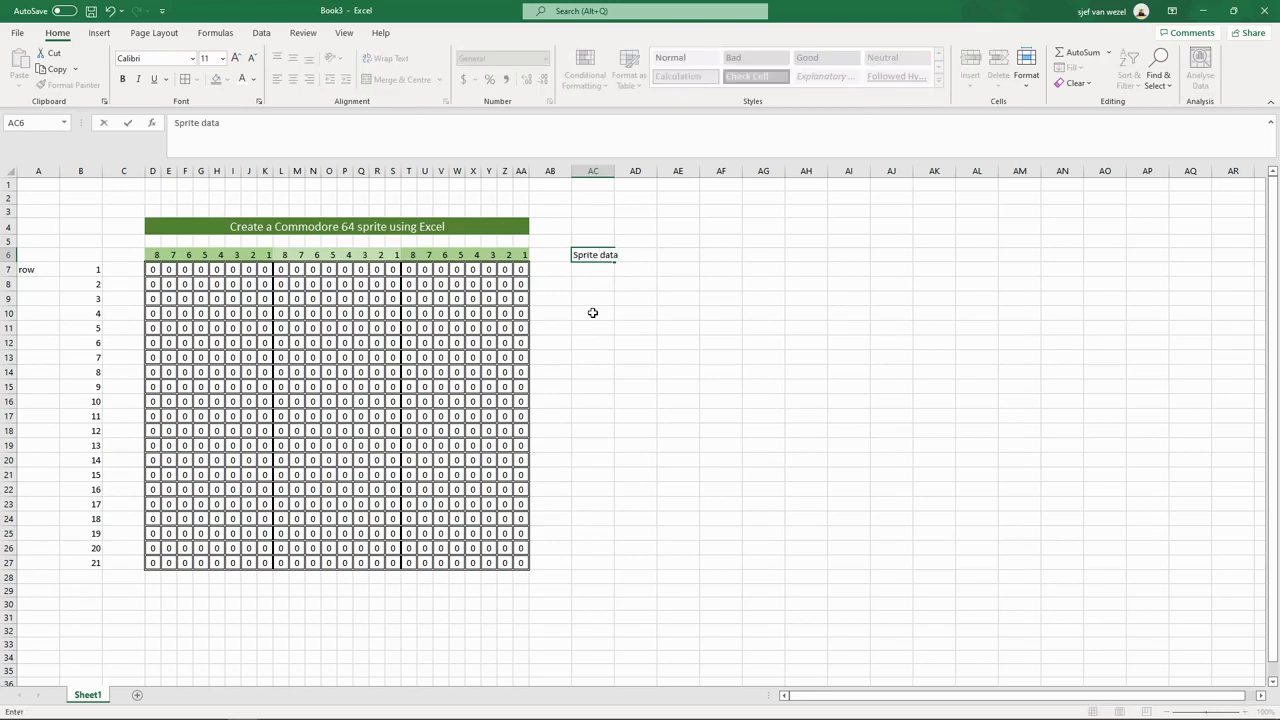
key(Return)
drag(600, 257, 678, 257)
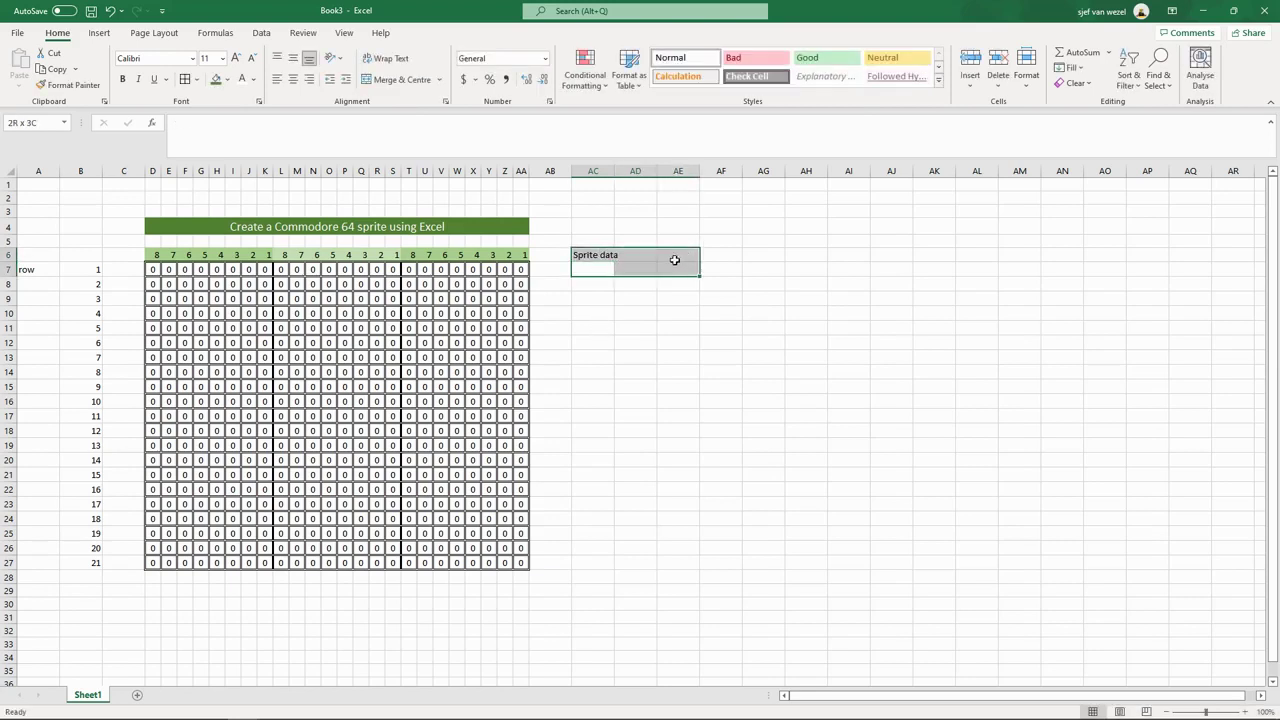
click(398, 79)
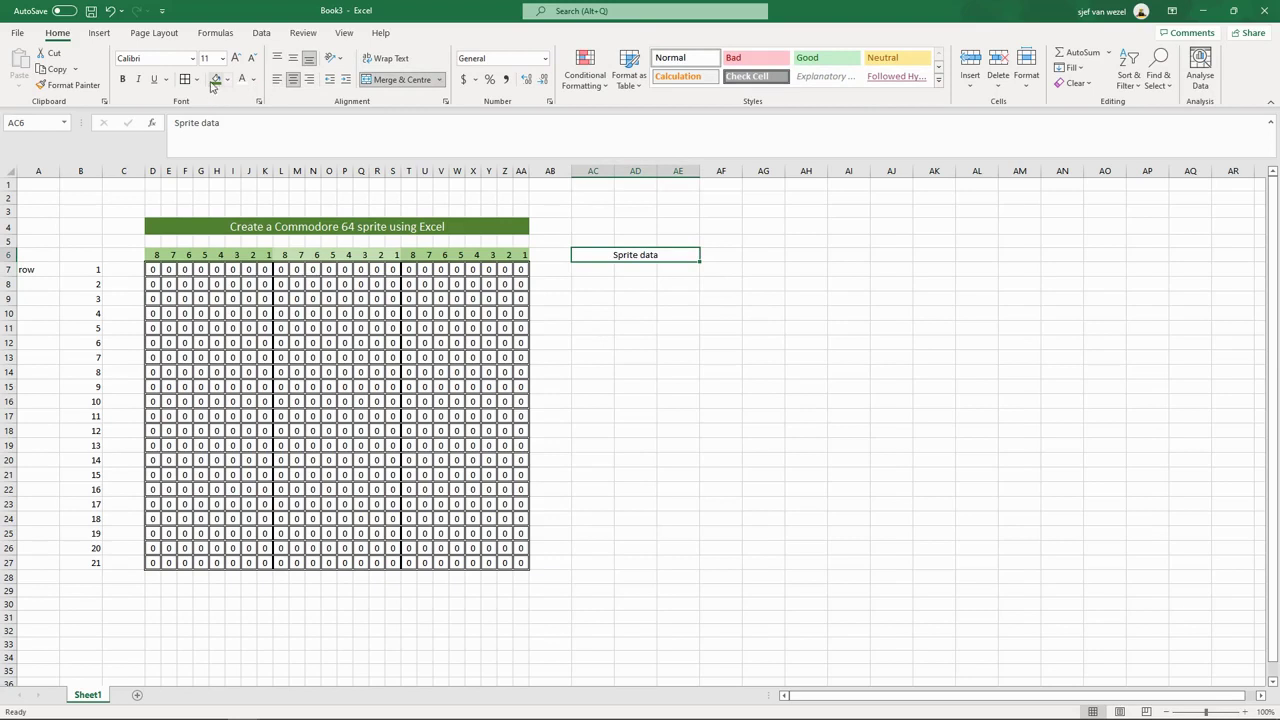
click(215, 79)
click(241, 79)
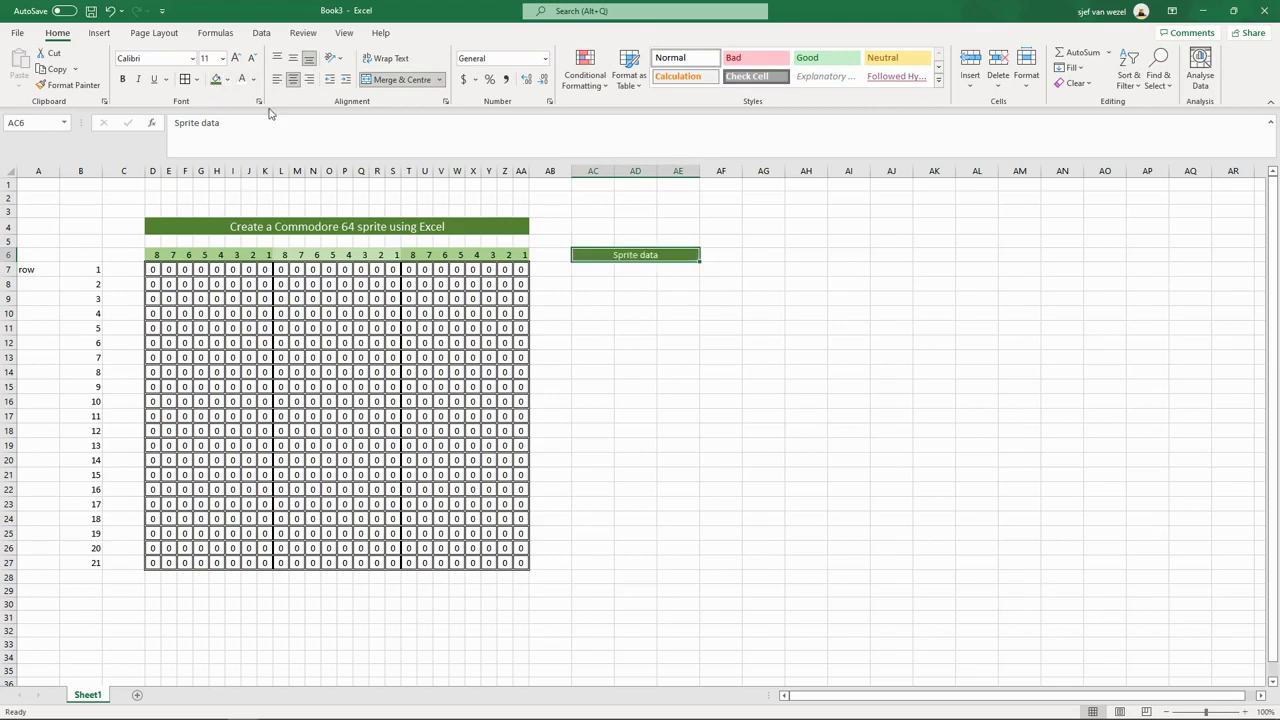
Enter the formula =D7*128+E7*64+F7*32+G7*16+H7*8+I7*4+J7*2+K7*1 in AC7
click(586, 271)
text(=)
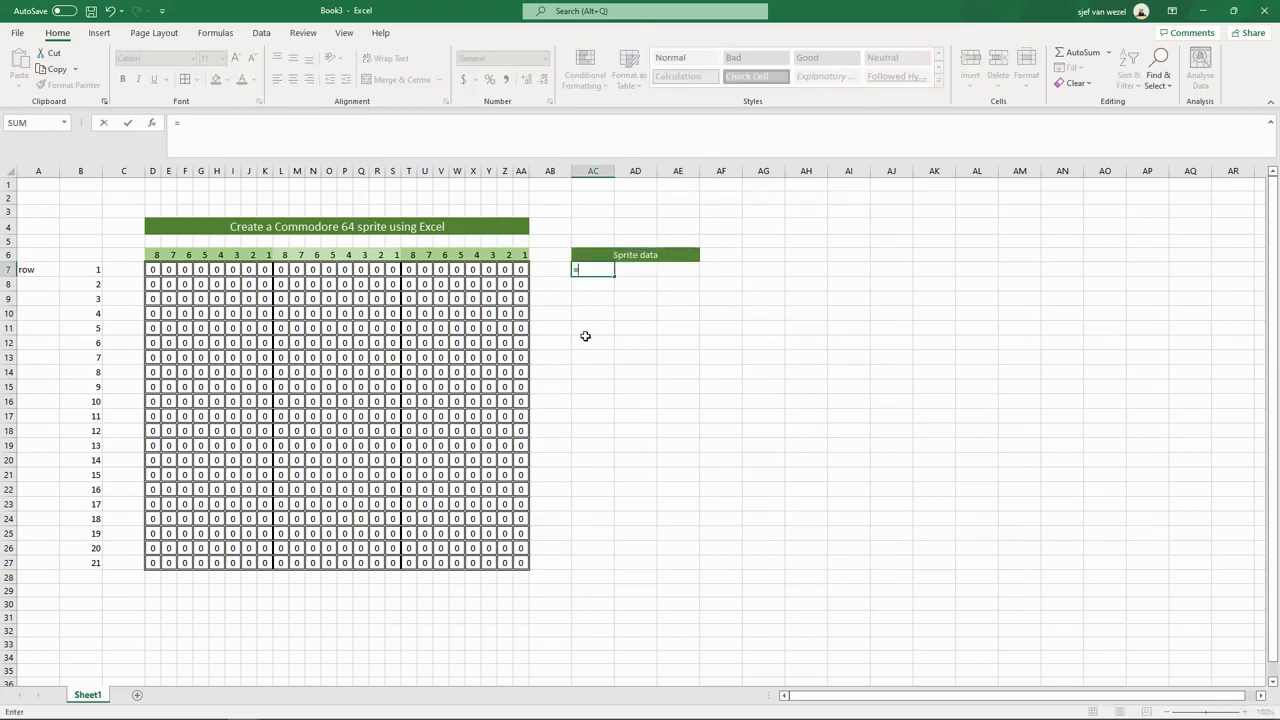
click(156, 270)
text(*128)
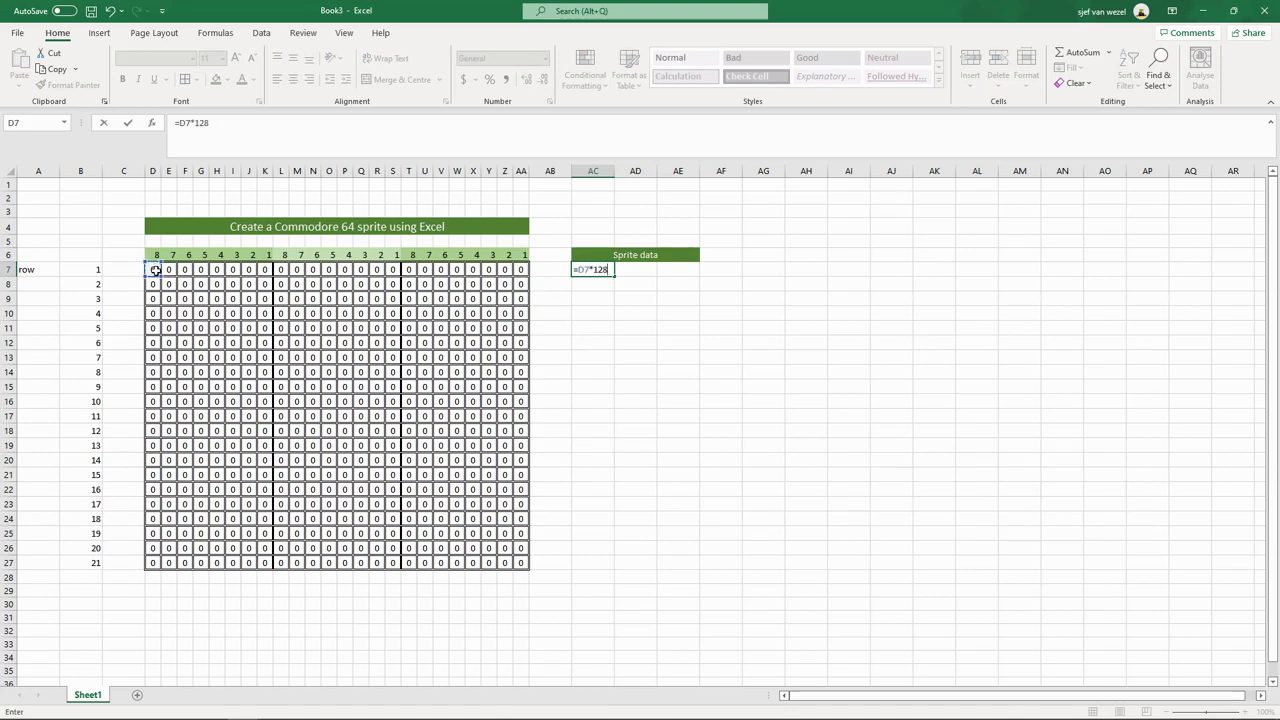
text(+)
click(169, 270)
text(*64+)
click(184, 270)
text(*32+)
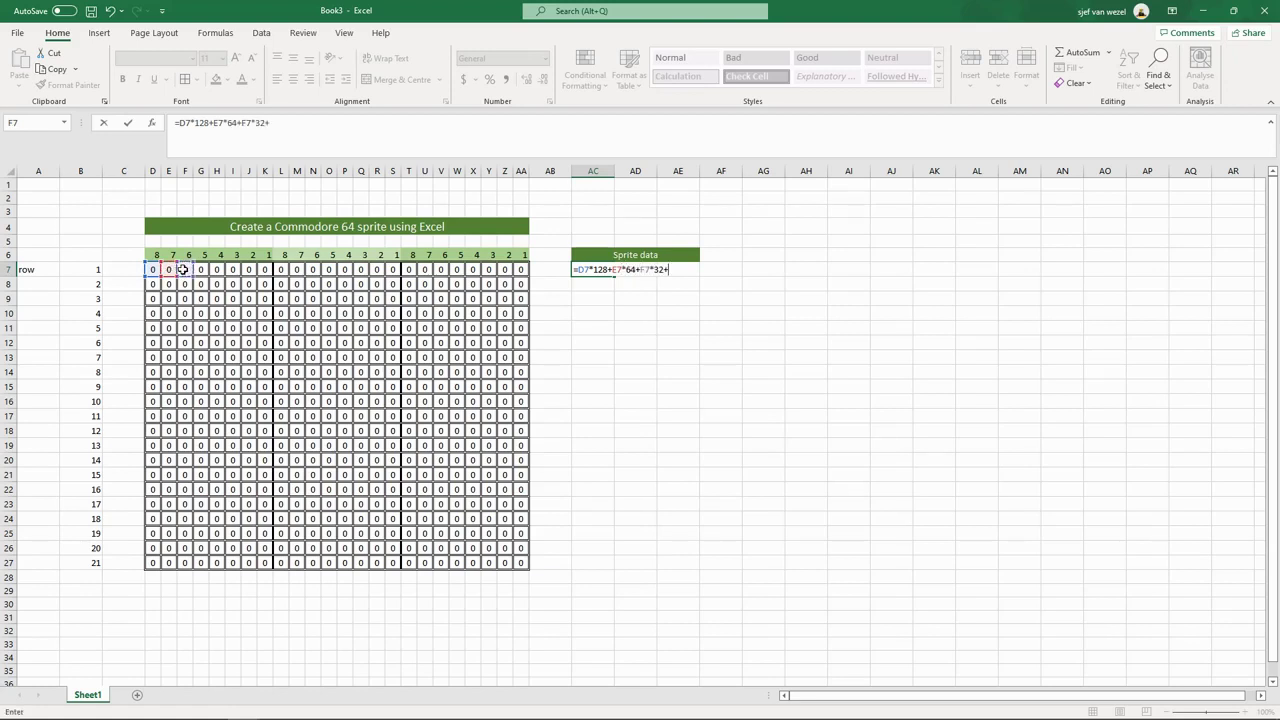
click(201, 270)
click(216, 270)
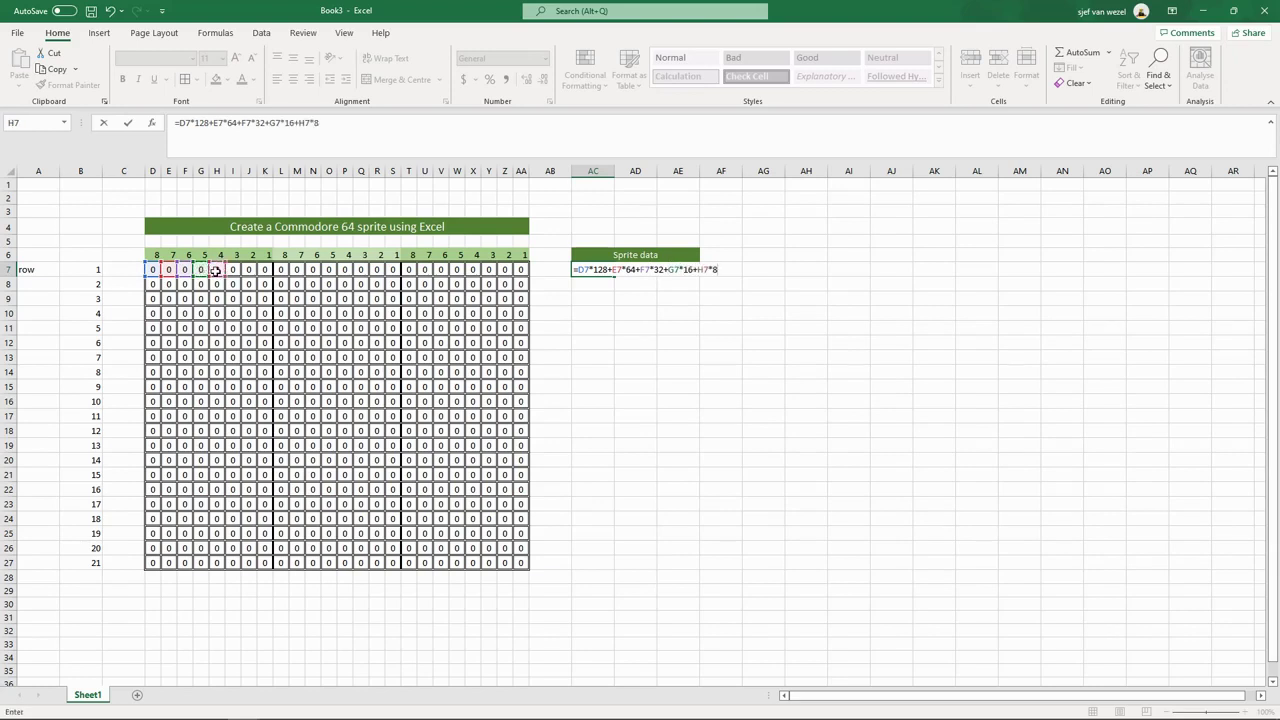
click(233, 270)
text(*4)
text(+)
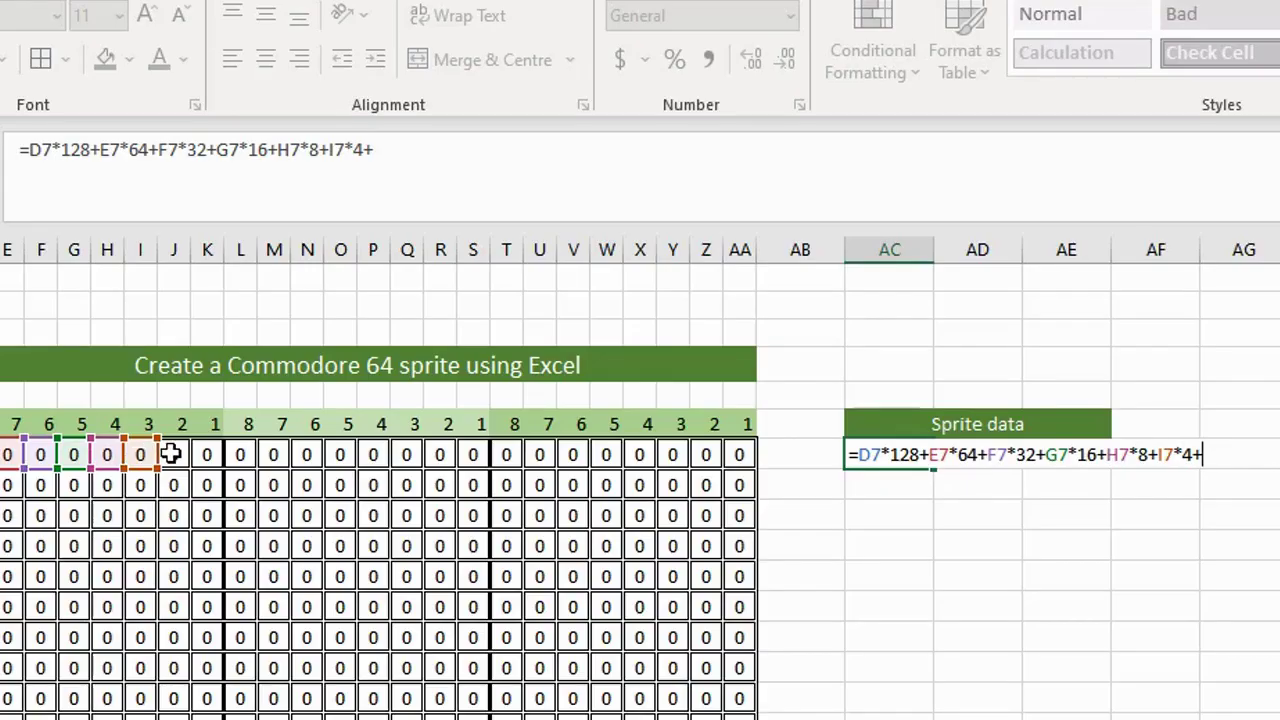
click(174, 454)
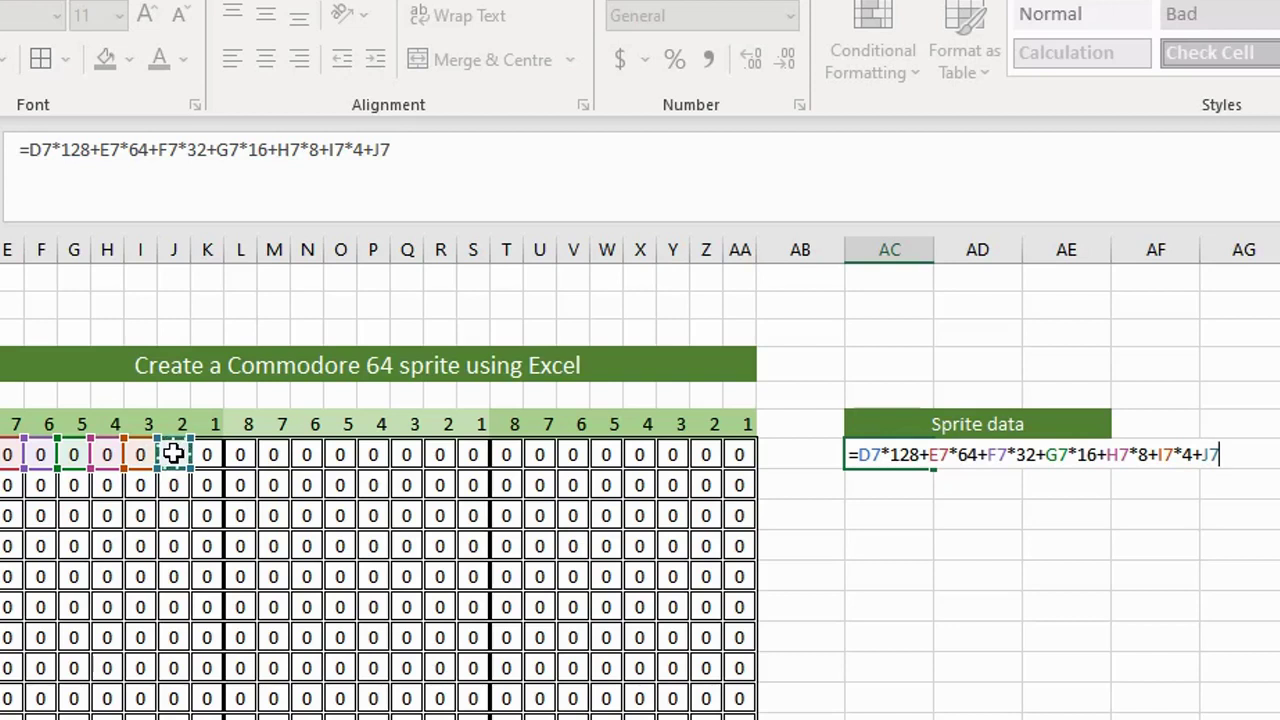
text(*2+)
click(210, 454)
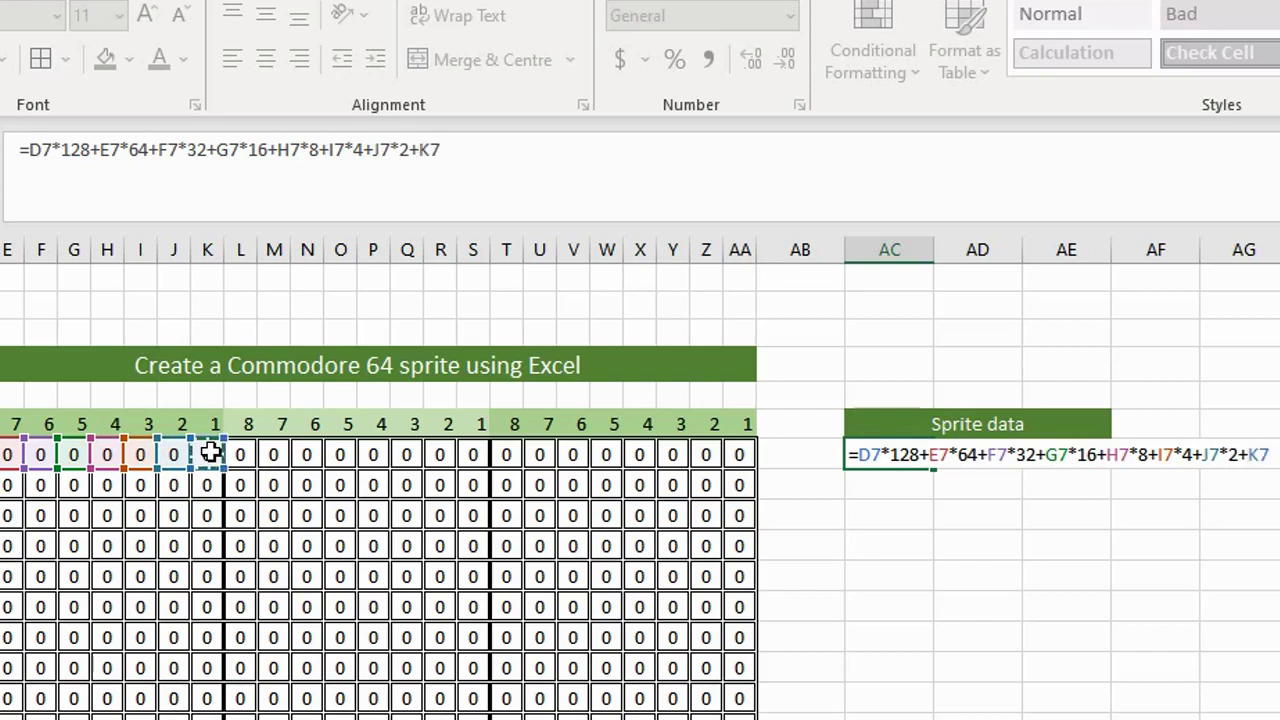
text(*1)
key(Return)
Wrap the AC7 formula in IFERROR with "0" as the error value and fill it down to AC27
click(915, 455)
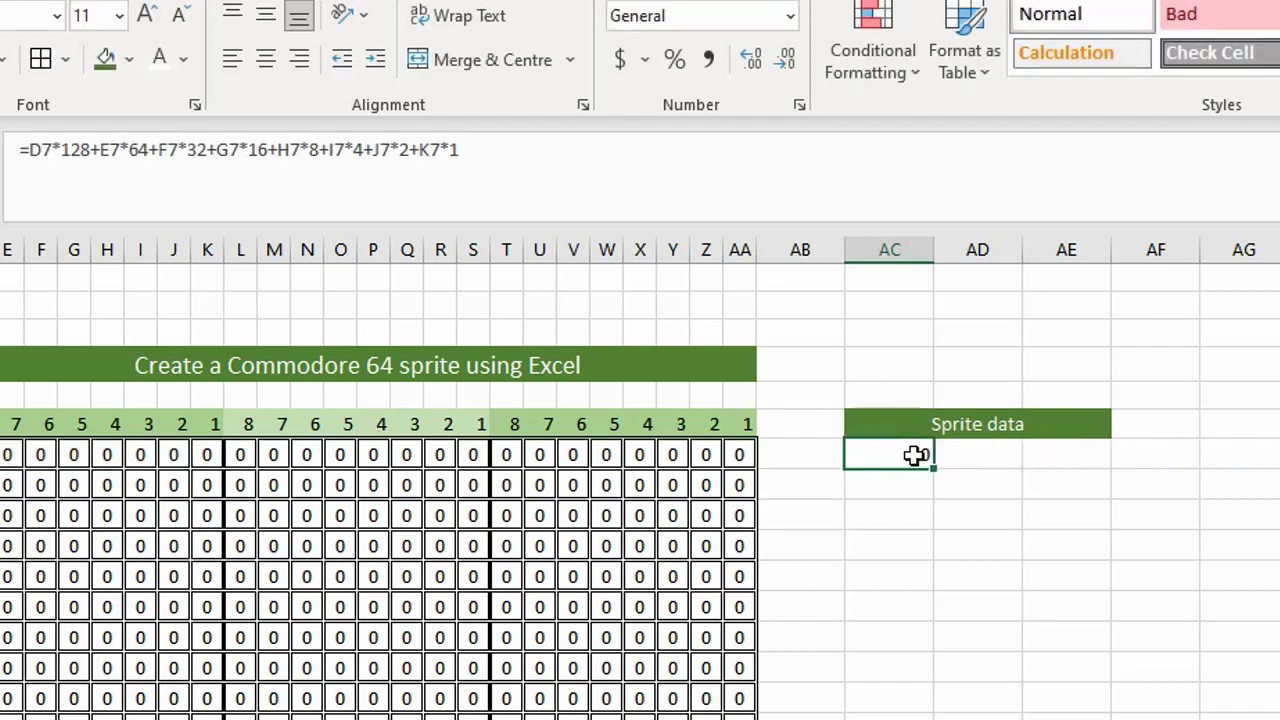
click(31, 150)
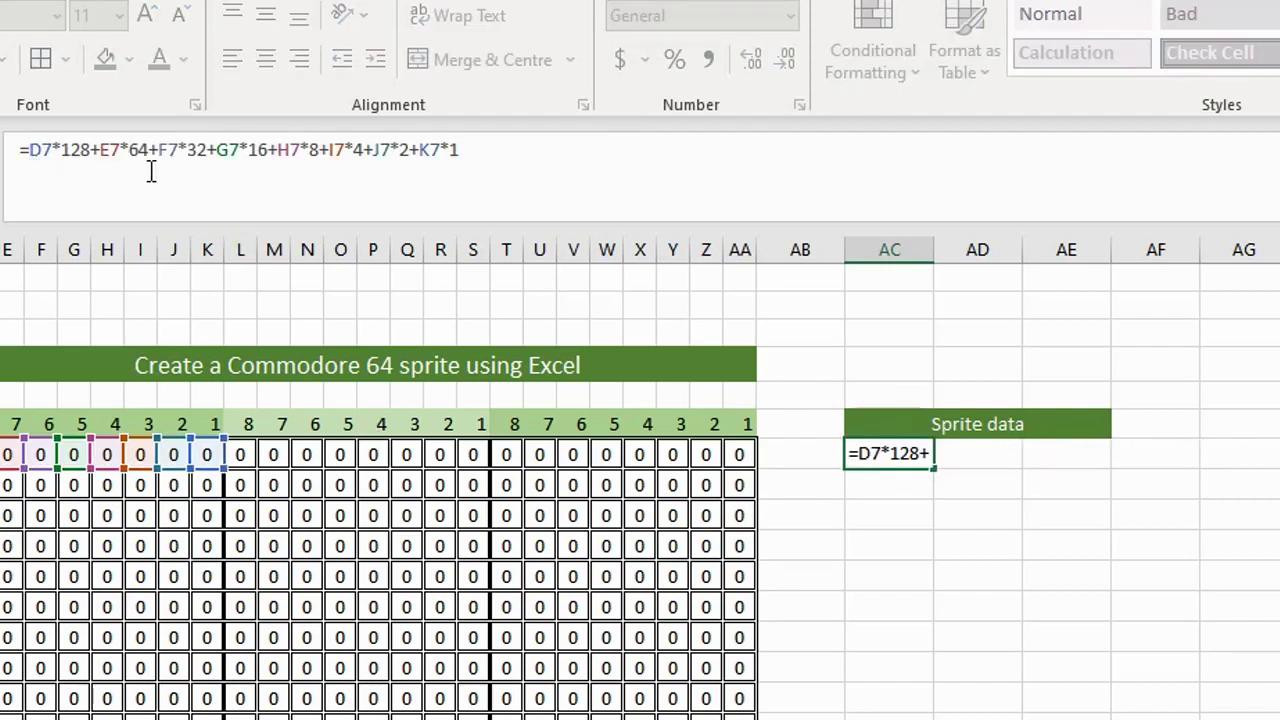
text(iferro)
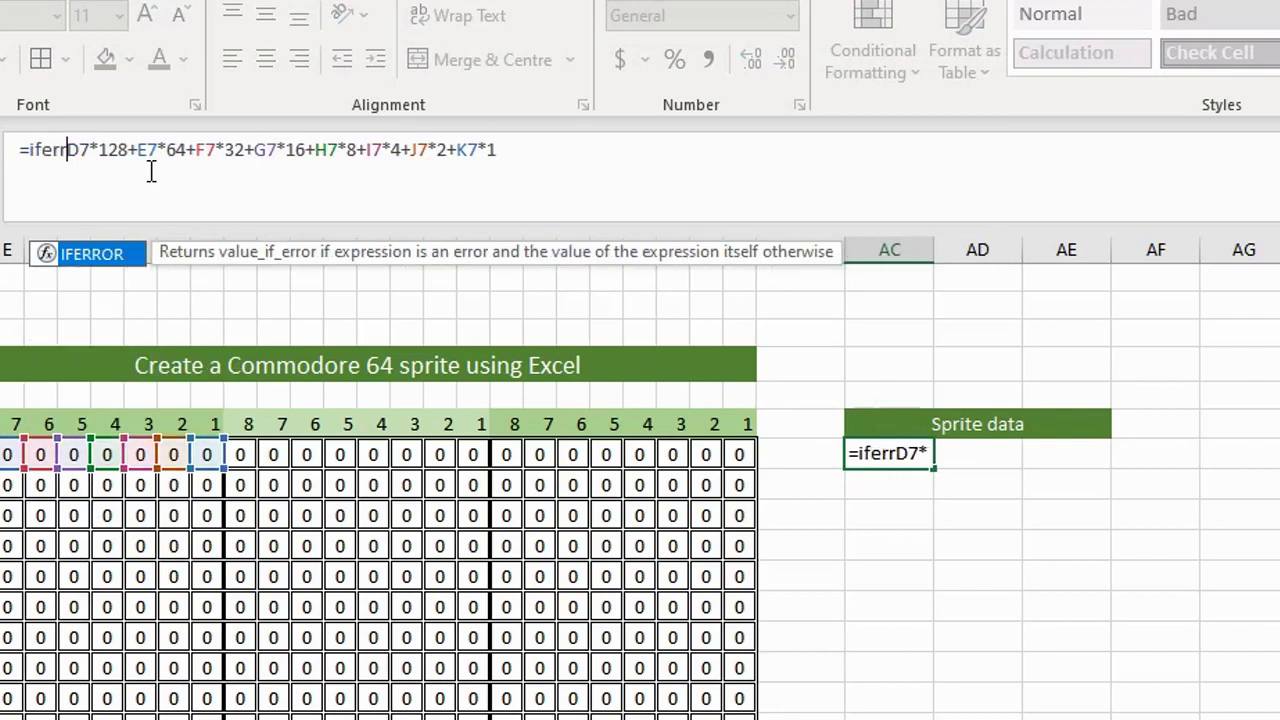
text(r()
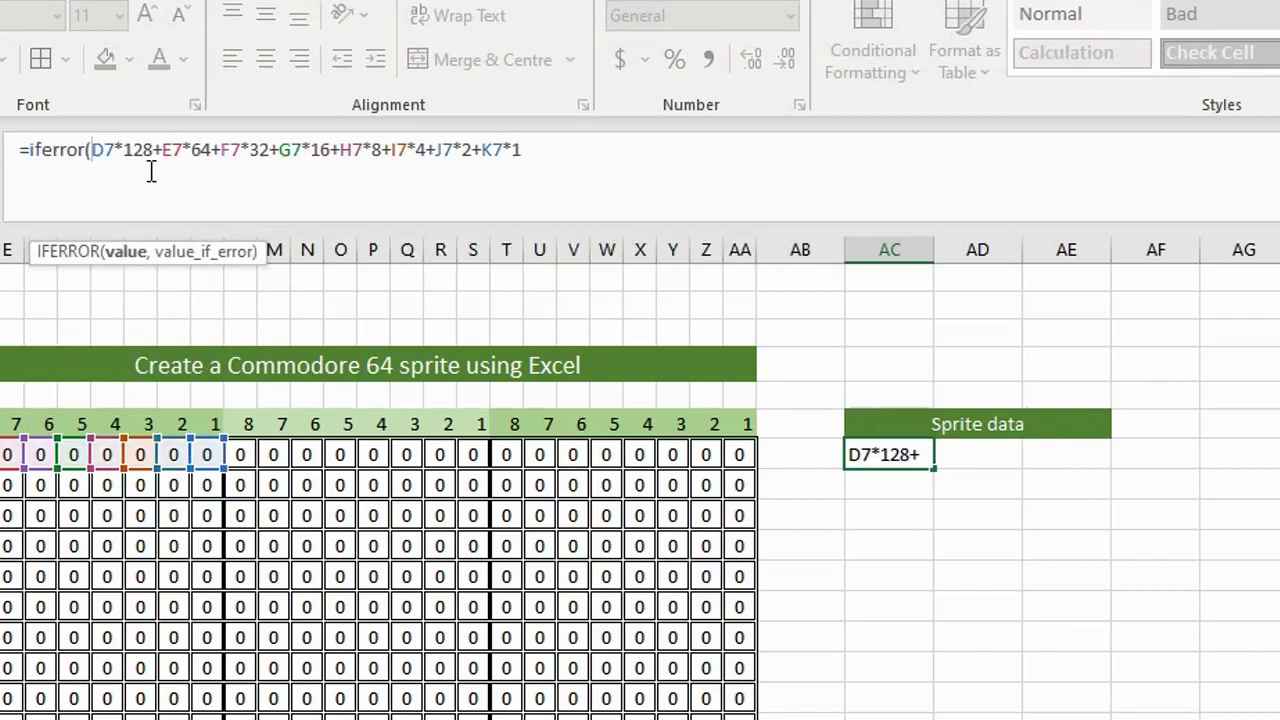
key(End)
text(,)
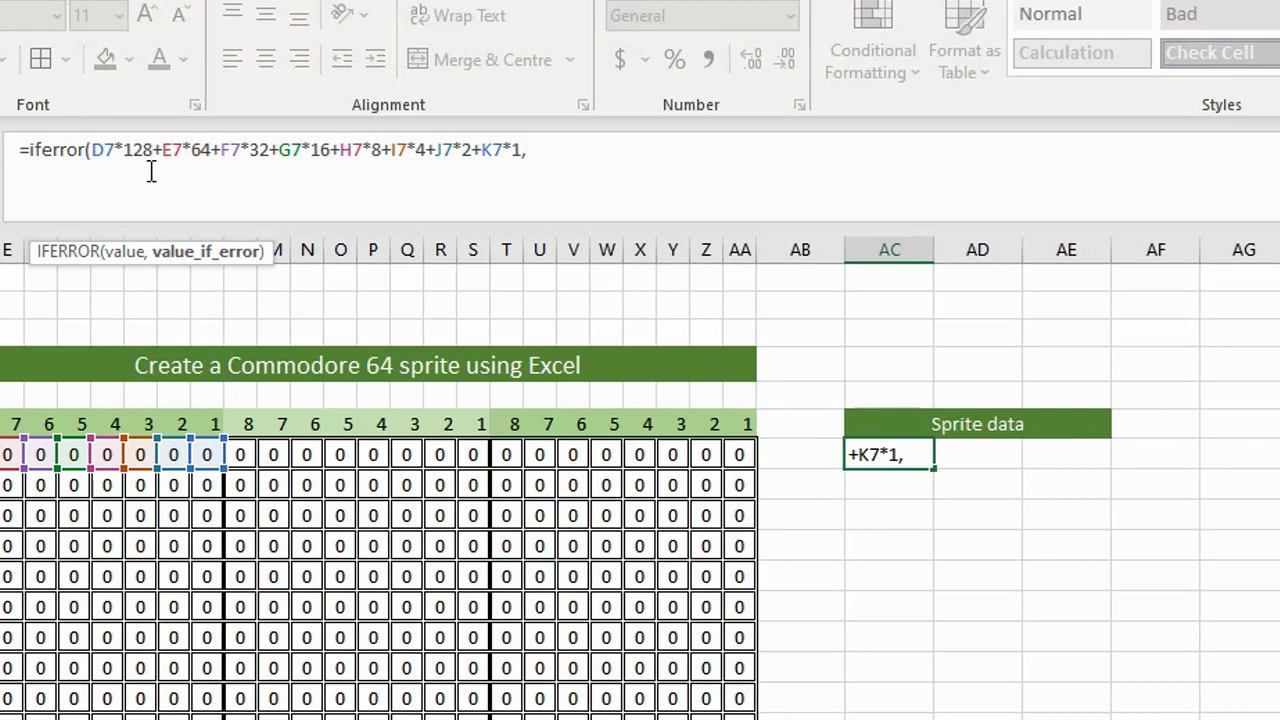
text("0"))
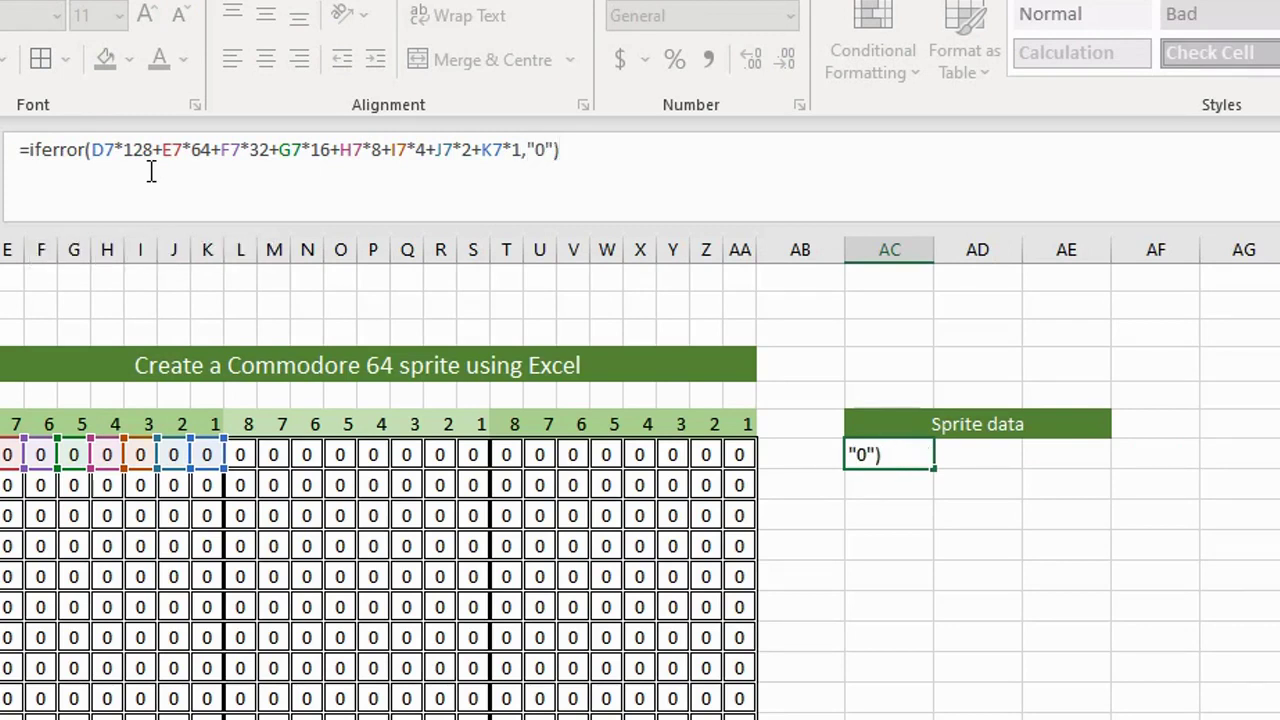
key(Return)
click(918, 459)
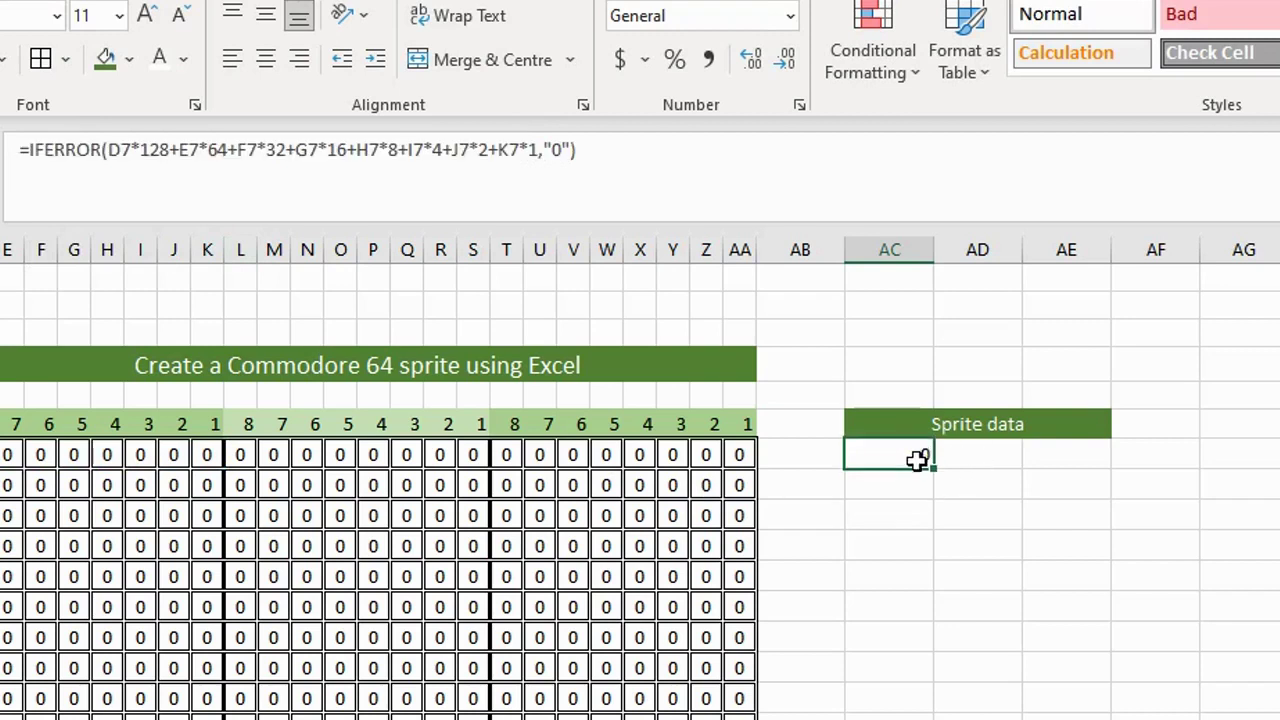
drag(932, 474, 938, 716)
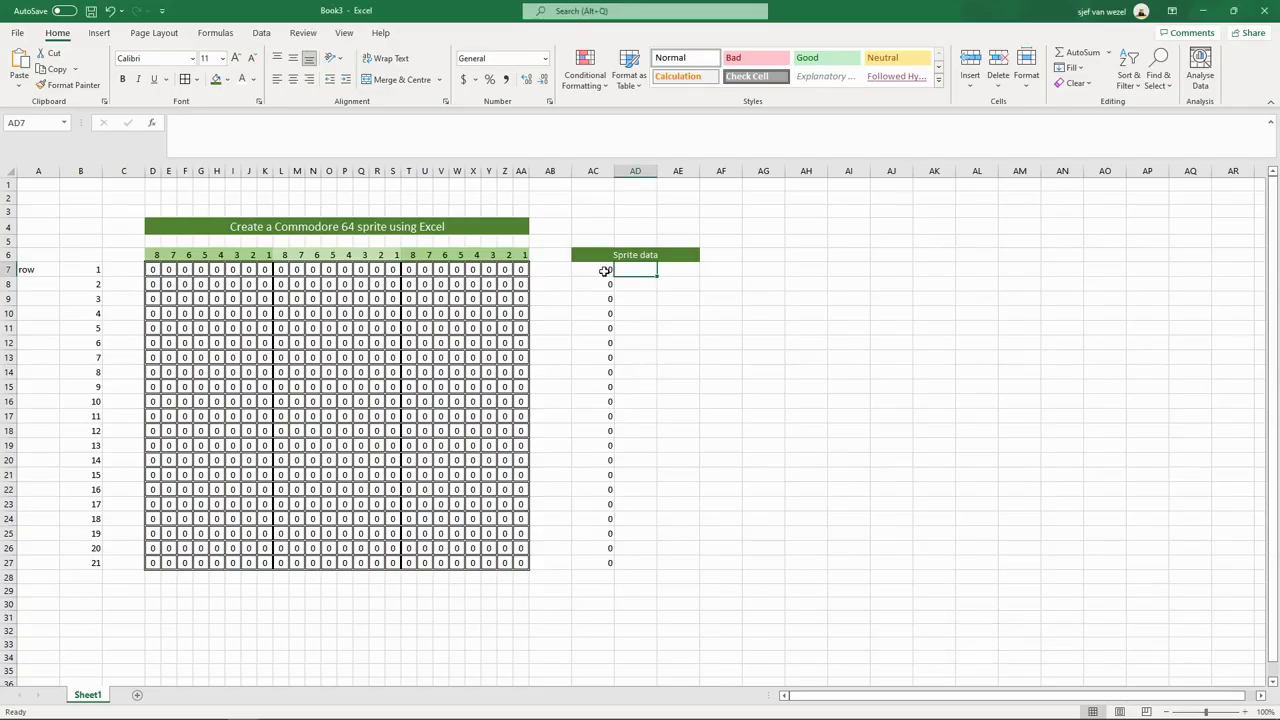
Copy the full formula text of AC7 into AD7 and open its first cell reference for editing
click(917, 457)
drag(497, 118, 175, 122)
right_click(229, 125)
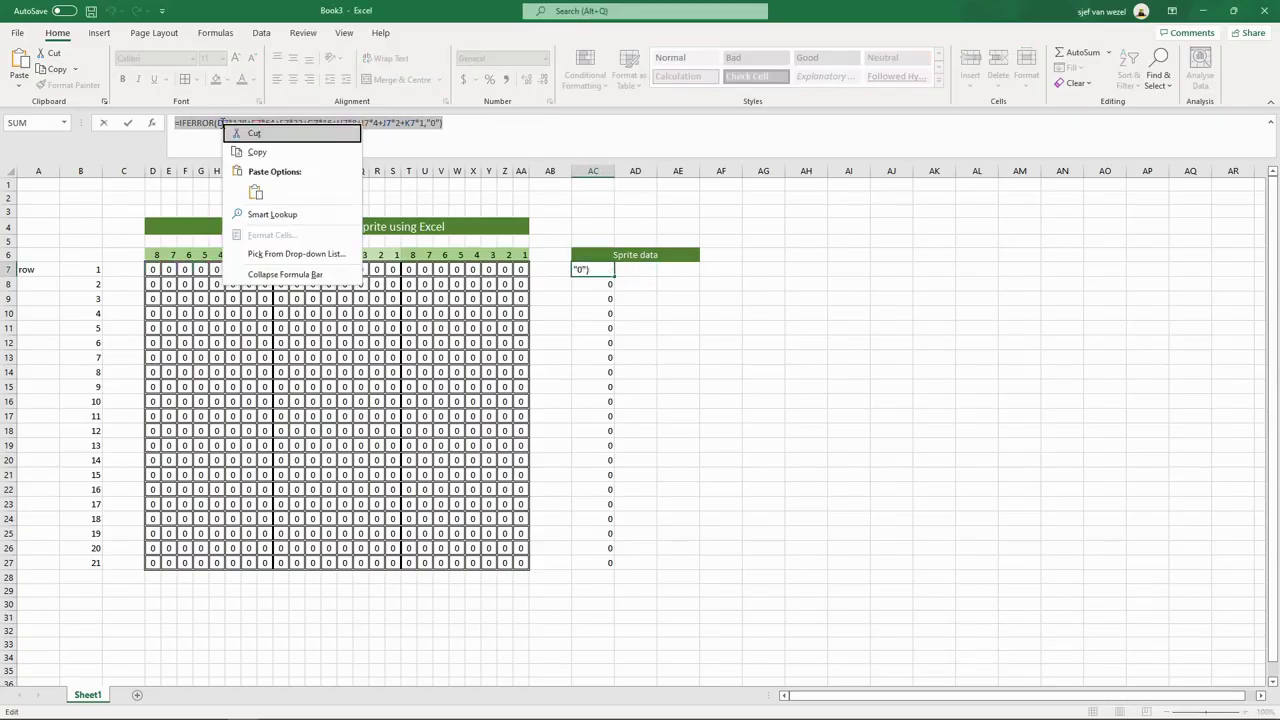
click(258, 153)
text(=)
click(638, 272)
key(Escape)
click(638, 272)
click(457, 122)
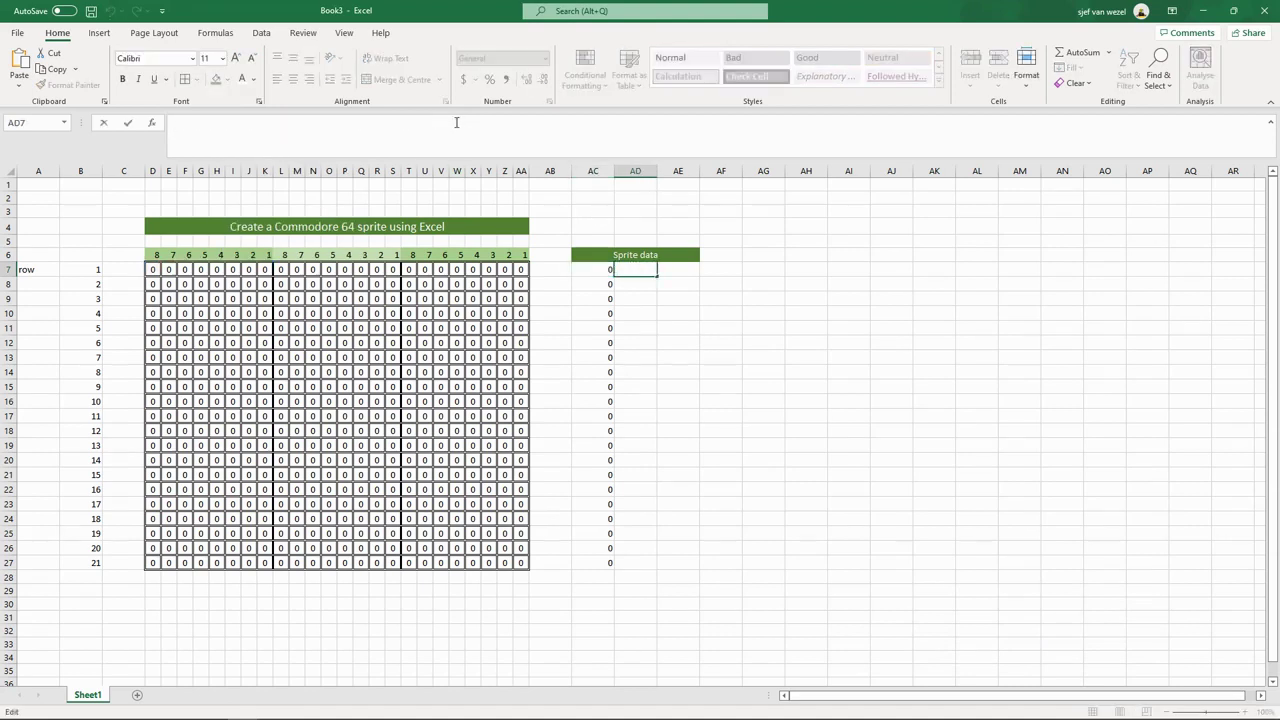
key(ctrl+v)
click(222, 122)
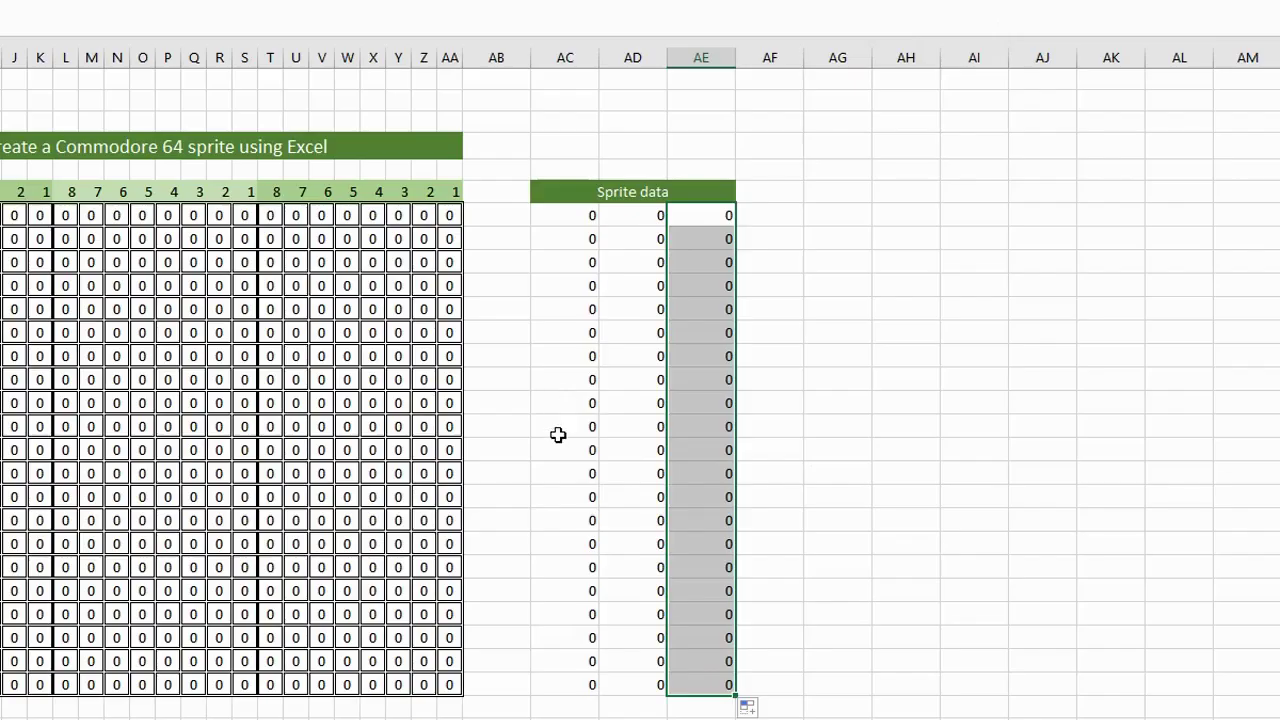
Test the sprite data formulas by entering 1 in every cell of the middle block's row 10, L16:S16
click(579, 460)
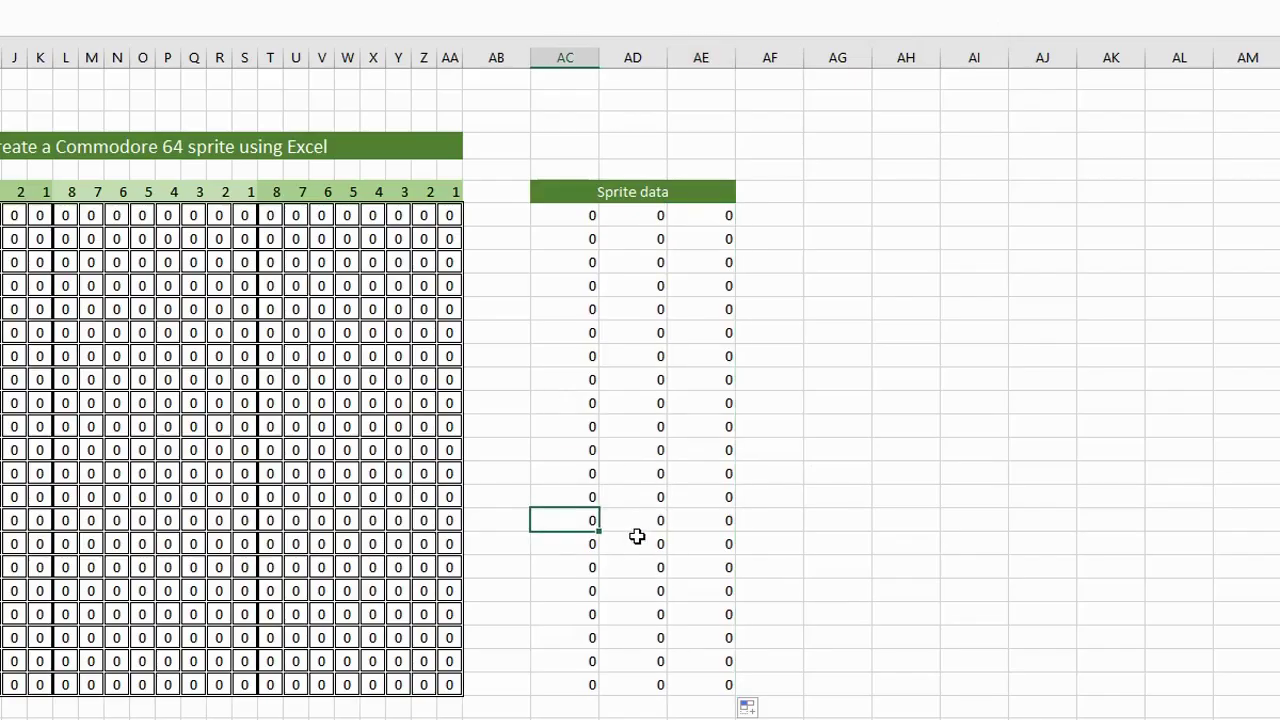
click(110, 430)
text(1)
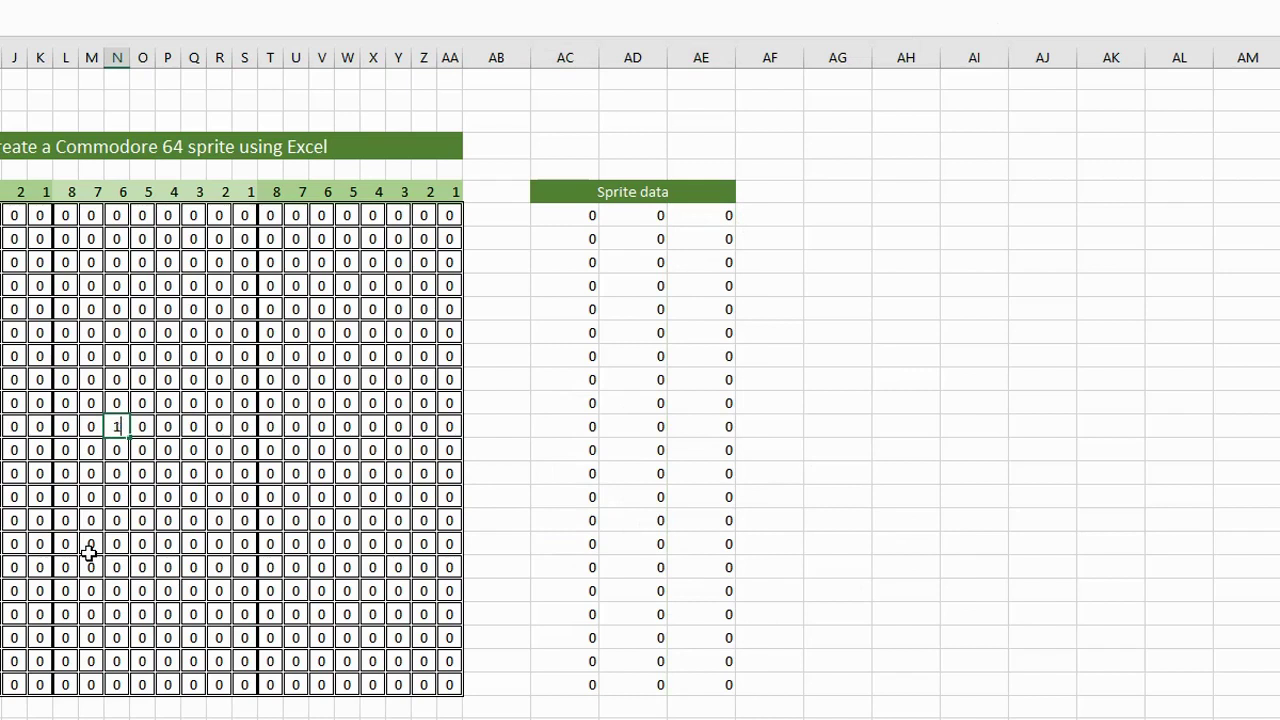
key(Tab)
key(Left)
key(Left)
key(Left)
text(1)
key(Tab)
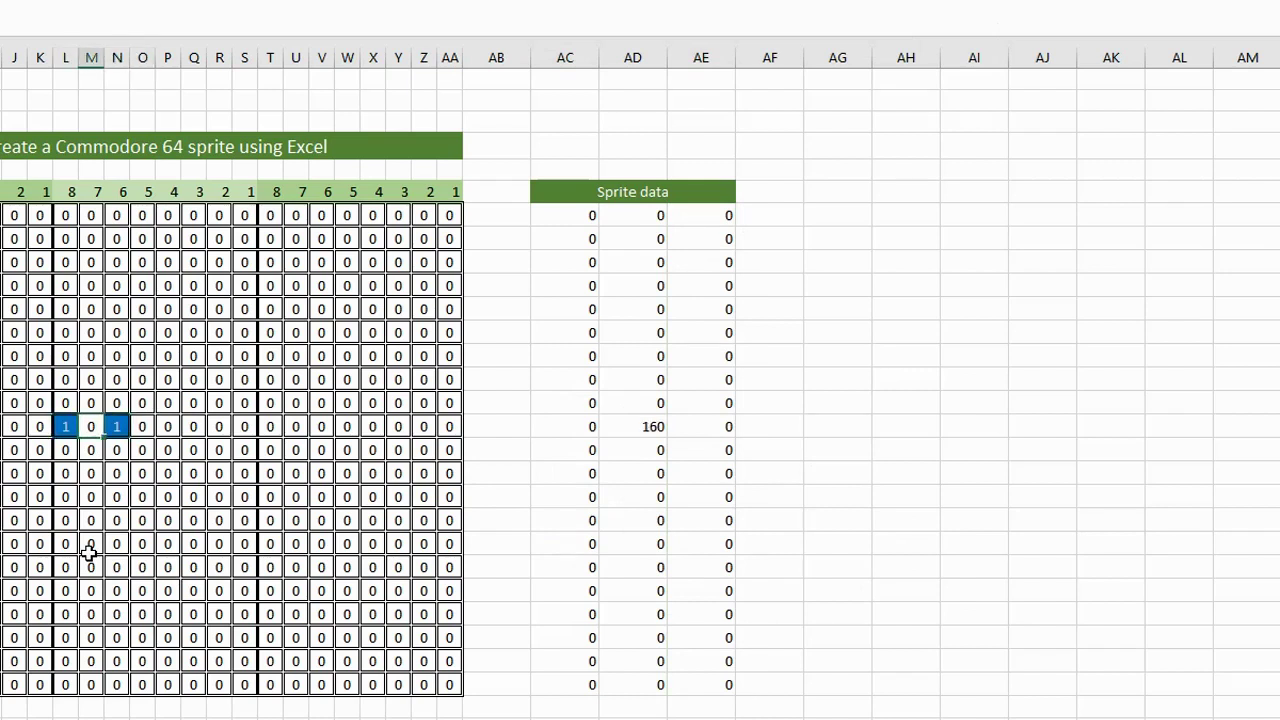
text(1)
key(Tab)
key(Tab)
text(1)
key(Tab)
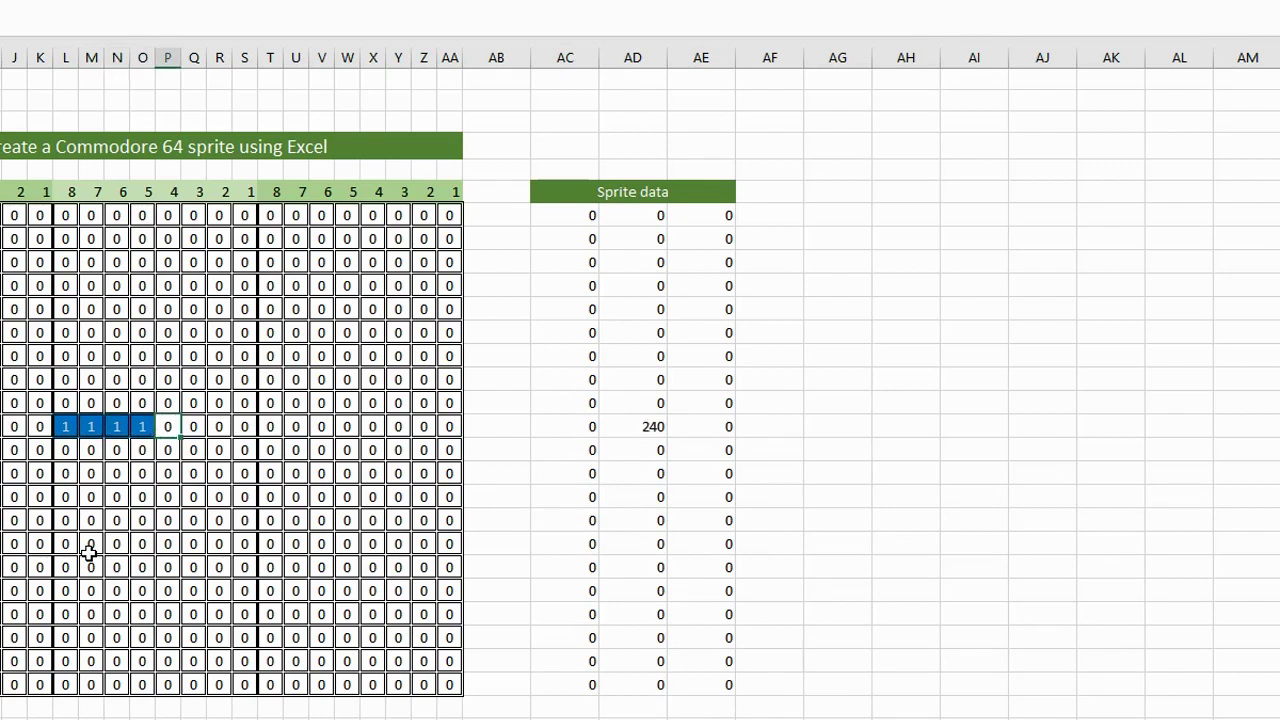
text(1)
key(Tab)
text(1)
key(Tab)
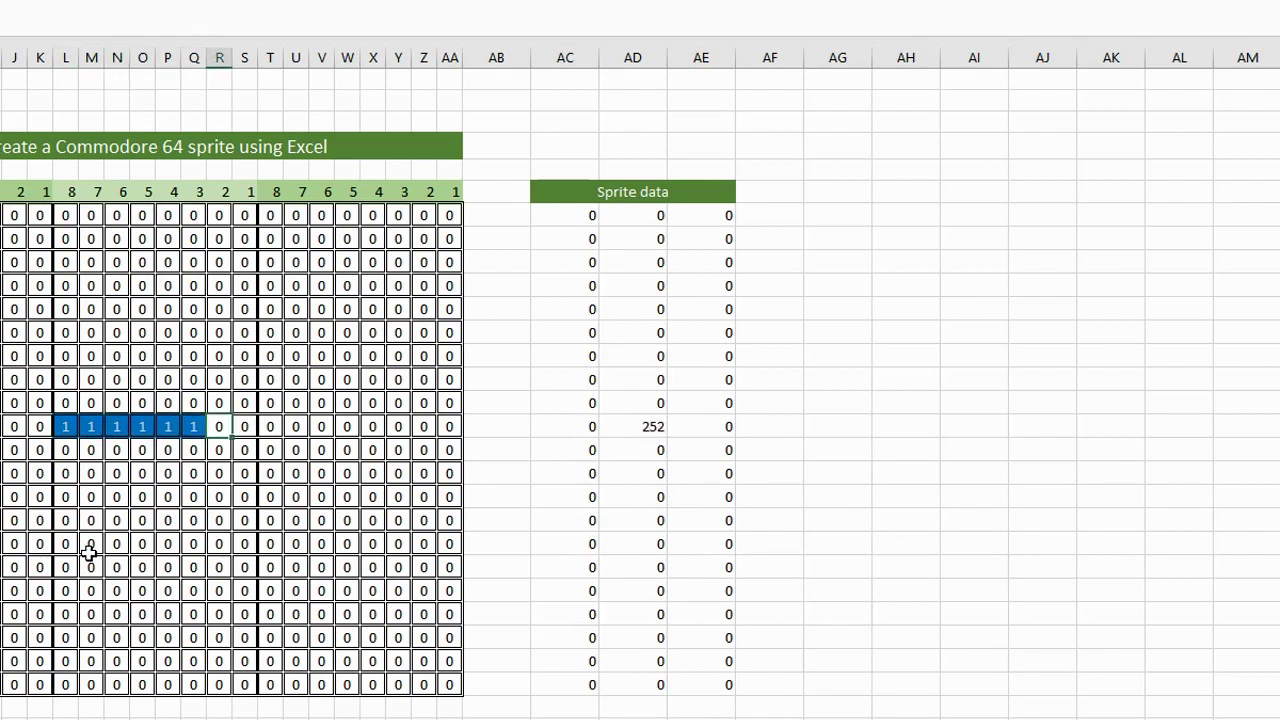
text(1)
key(Tab)
text(1)
key(Tab)
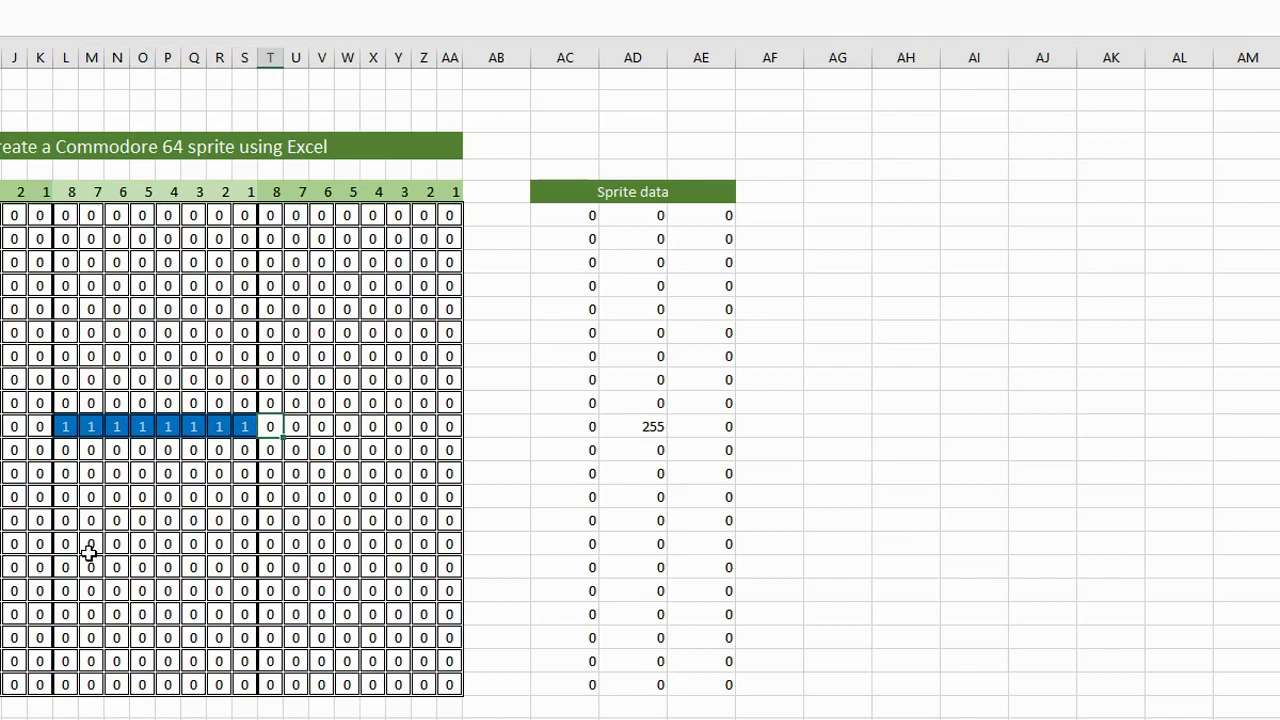
Reset the test cells L16:S16 to 0 one by one
key(Left)
key(Left)
key(Left)
key(Left)
key(Left)
key(Left)
key(Left)
key(Left)
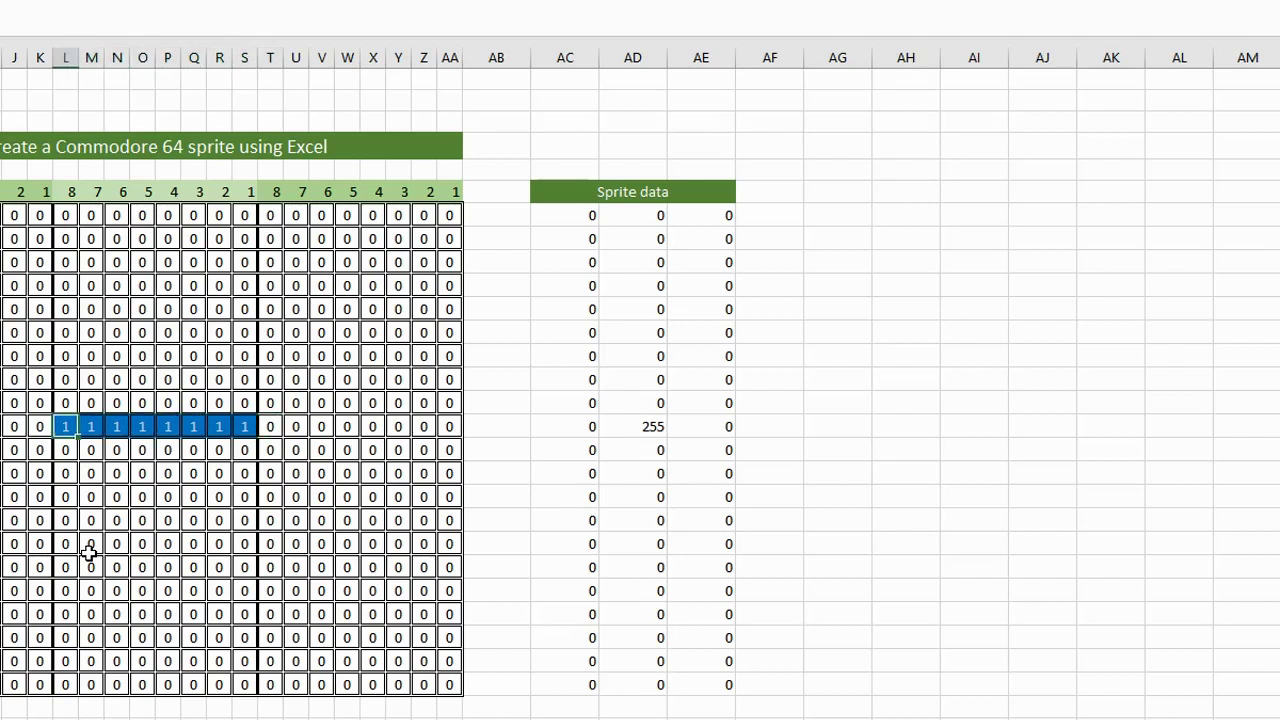
text(0)
key(Tab)
text(0)
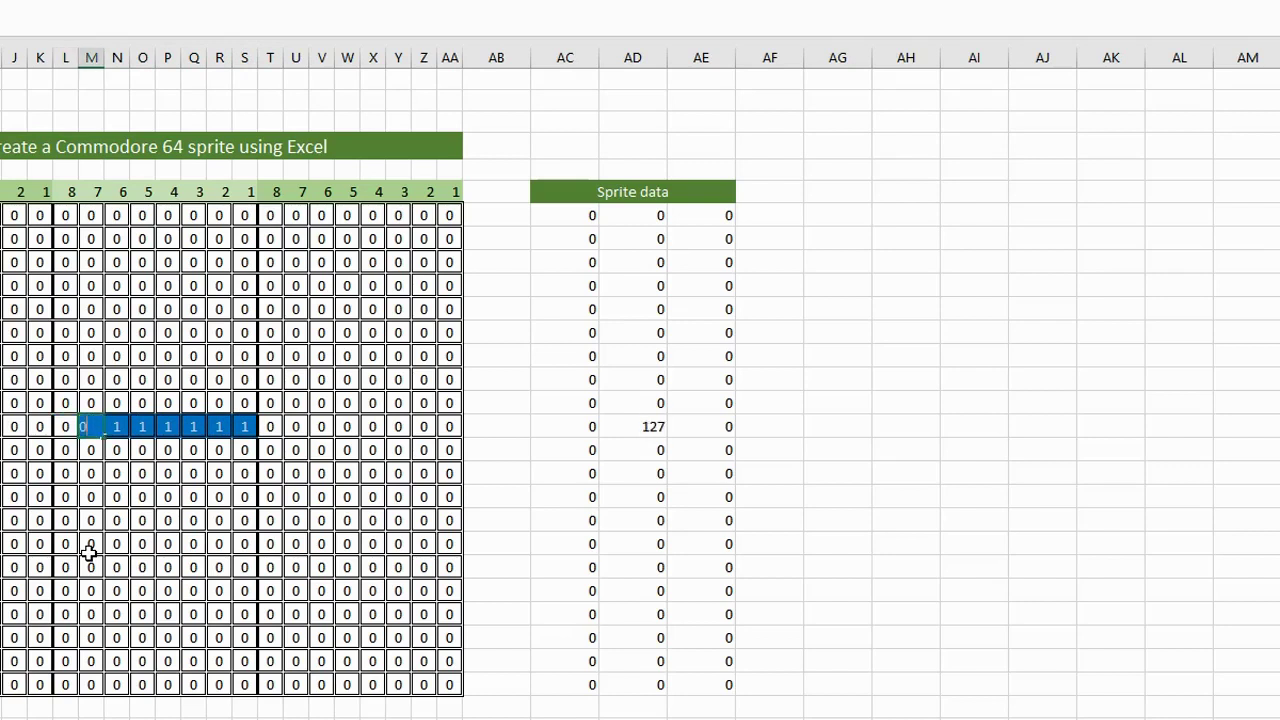
key(Tab)
text(0)
key(Tab)
text(0)
key(Tab)
text(0)
key(Tab)
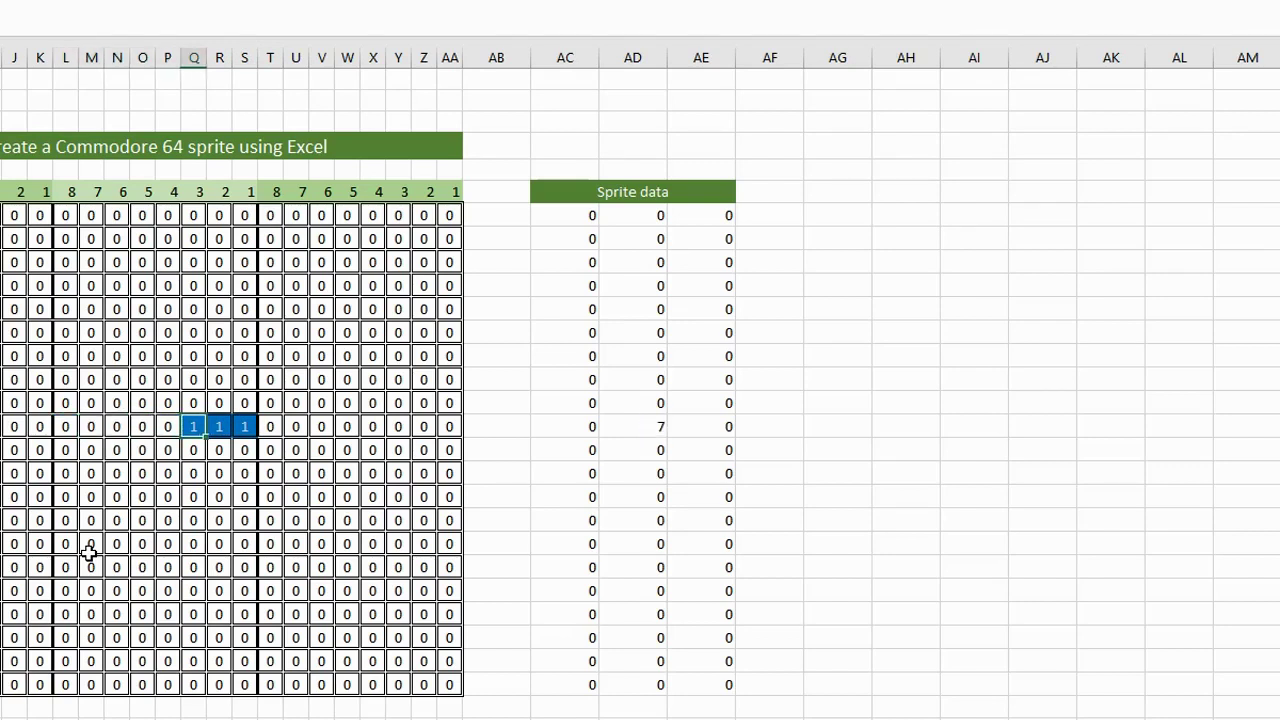
text(0)
key(Tab)
text(0)
key(Tab)
text(0)
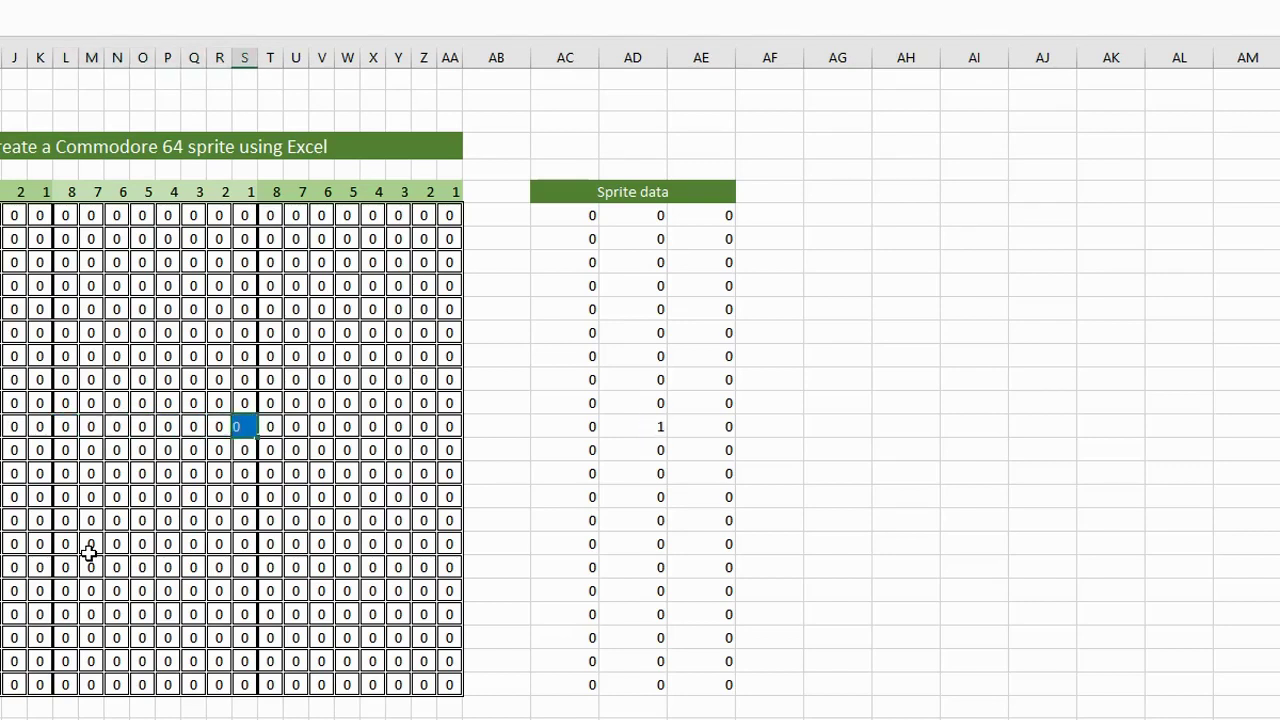
key(Return)
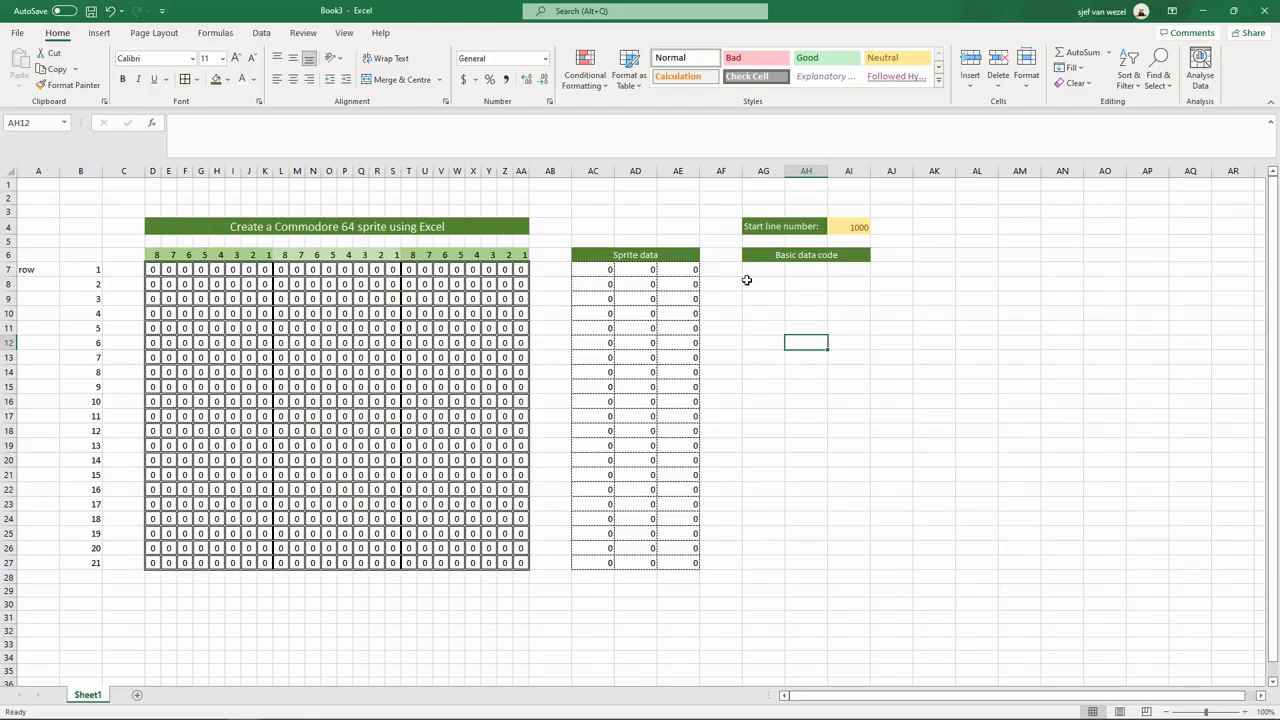
Start a formula in AG7 that adds the start line number AI4 to B7*10 and appends the text " data "
click(758, 286)
click(760, 272)
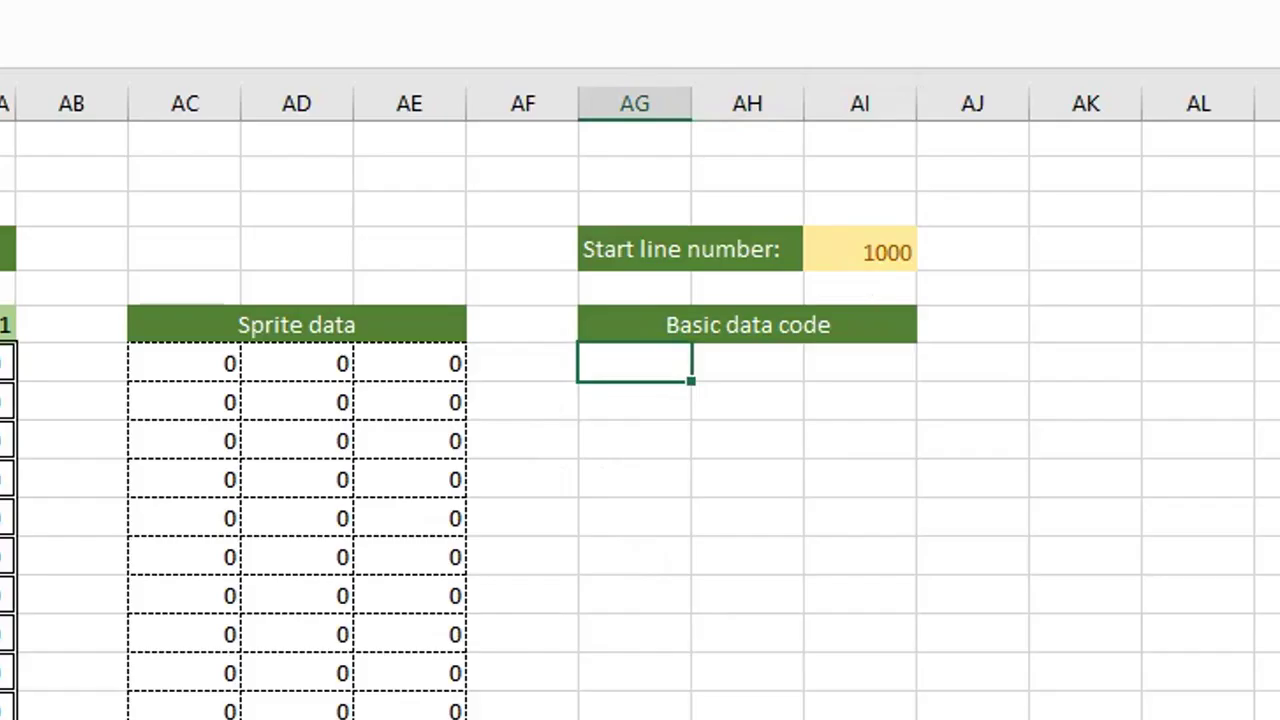
text(=)
click(857, 256)
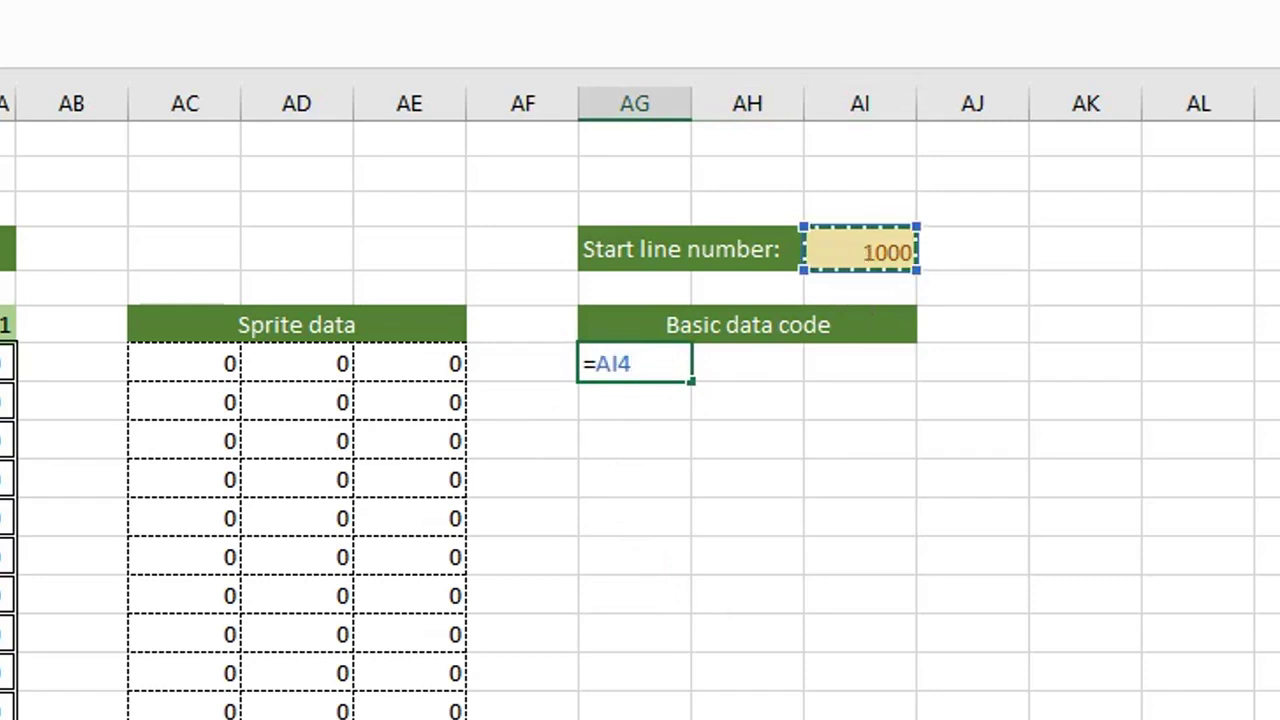
text(+B7)
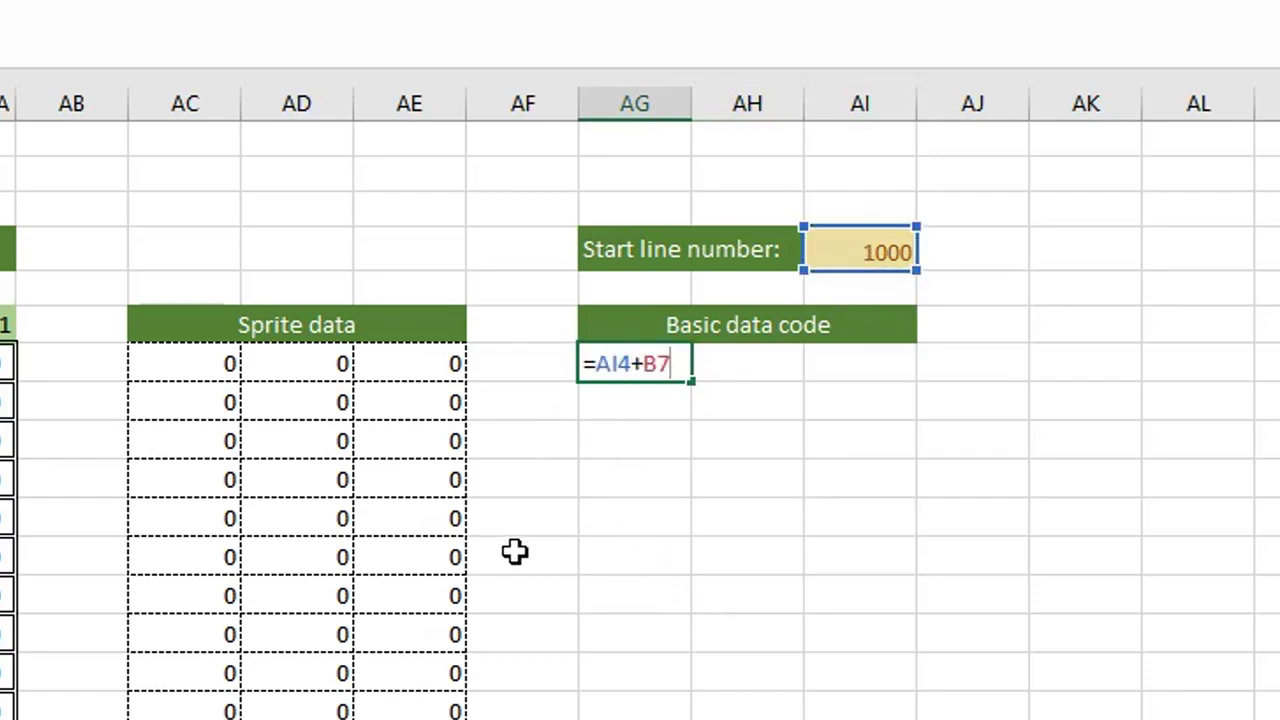
text(*10)
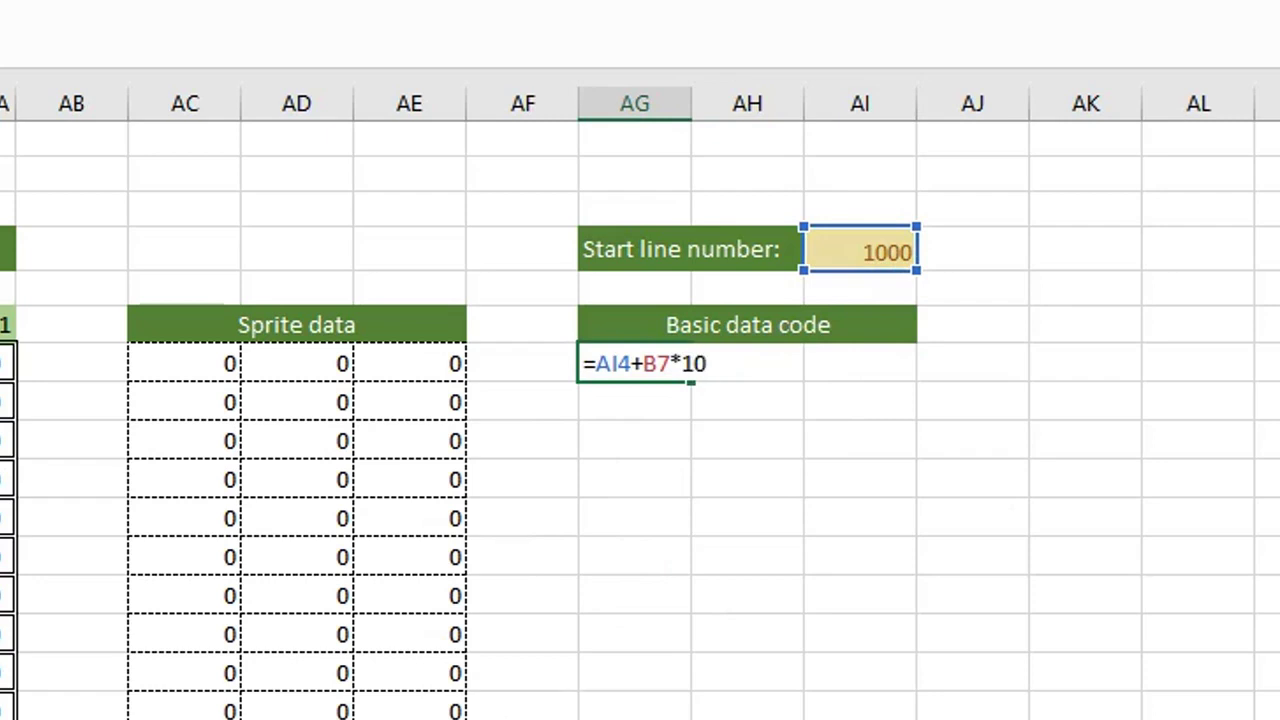
text(&" data ")
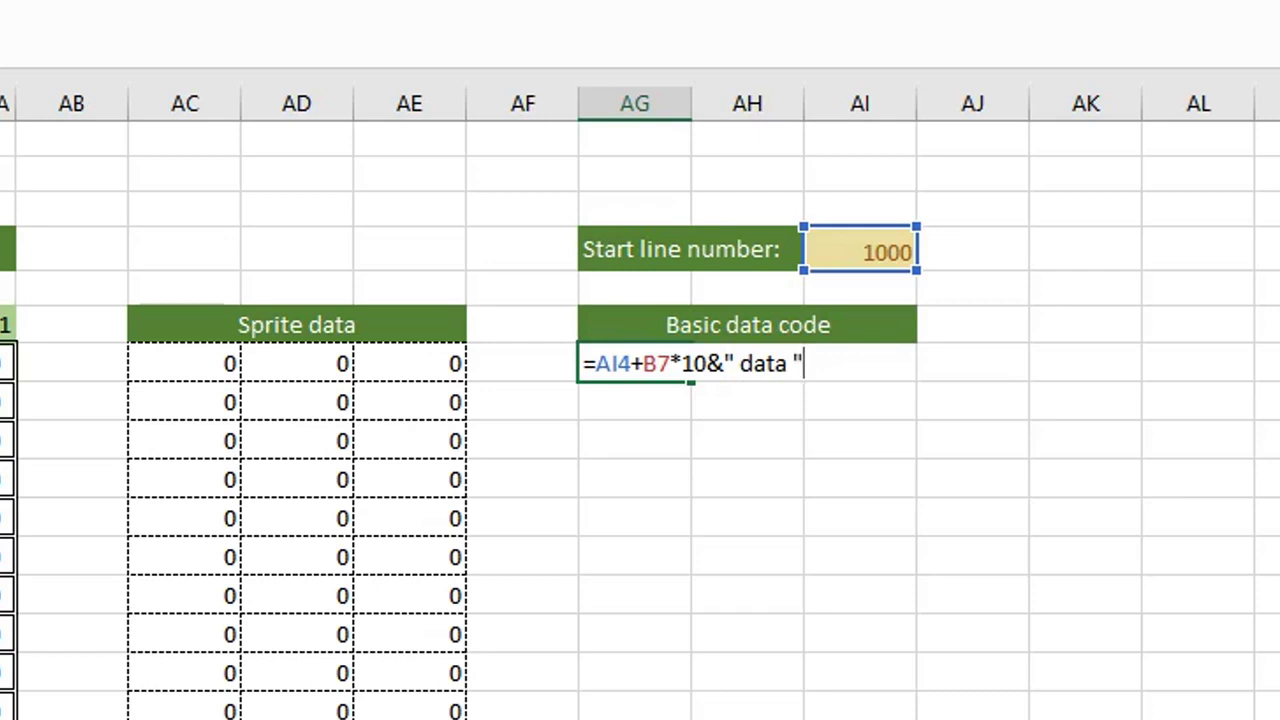
Complete the AG7 formula by appending AC7, AD7 and AE7 joined with "," separators
text(&)
click(230, 363)
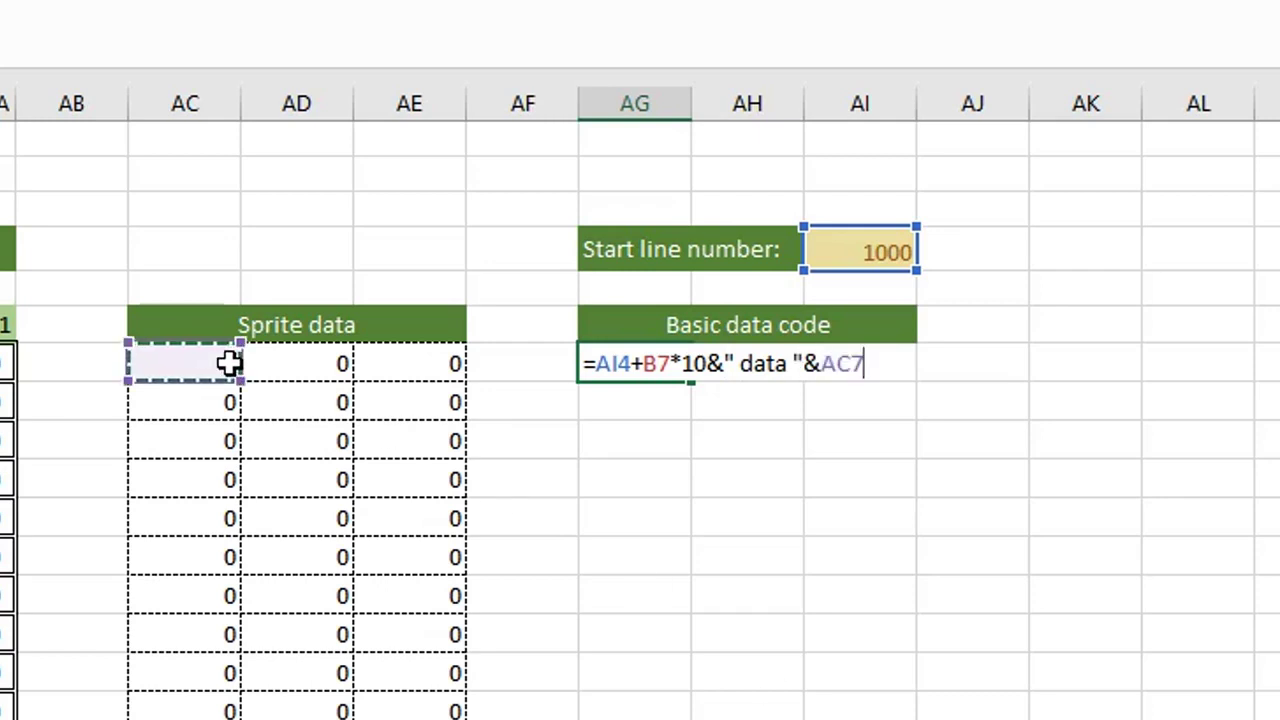
text(&",)
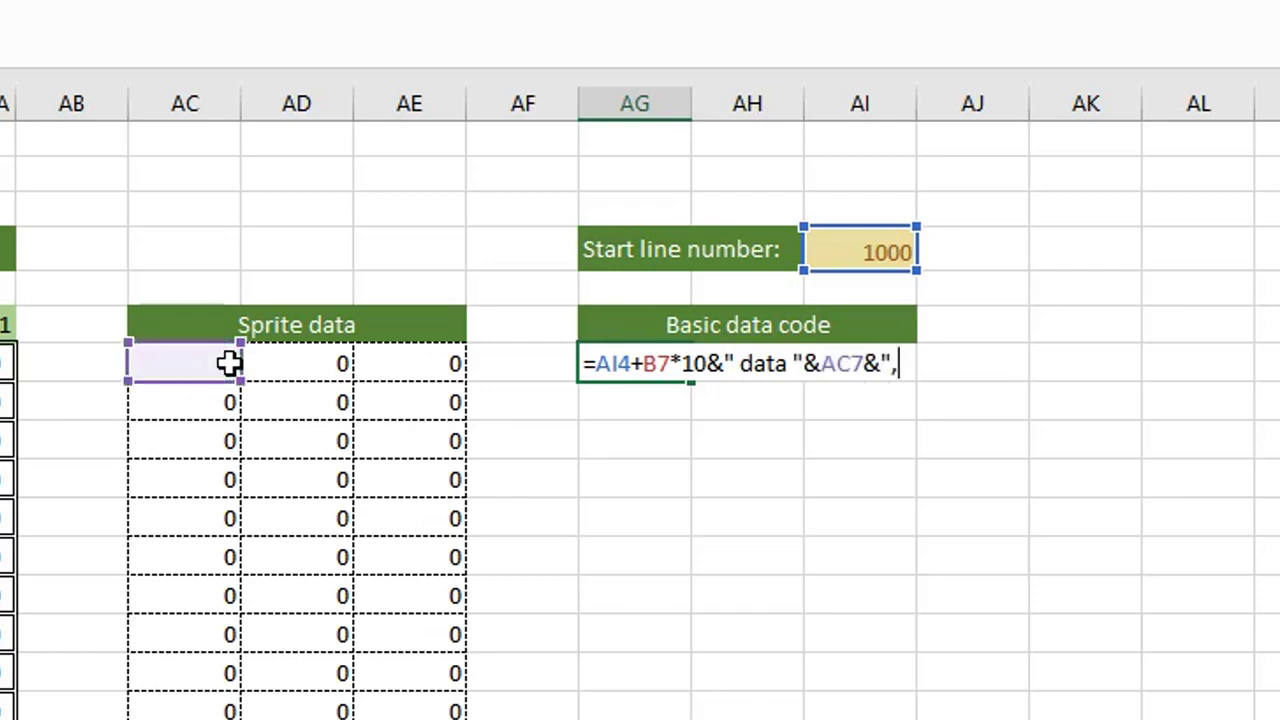
text("&)
click(292, 366)
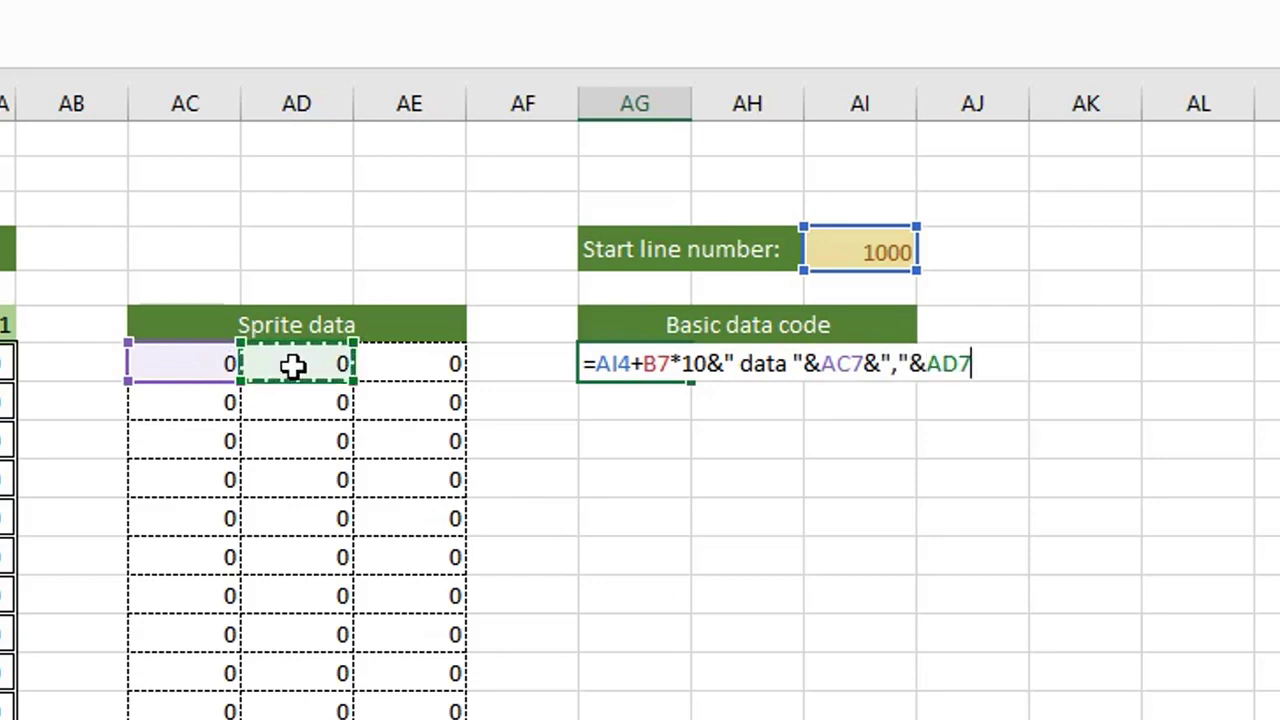
text(&","&)
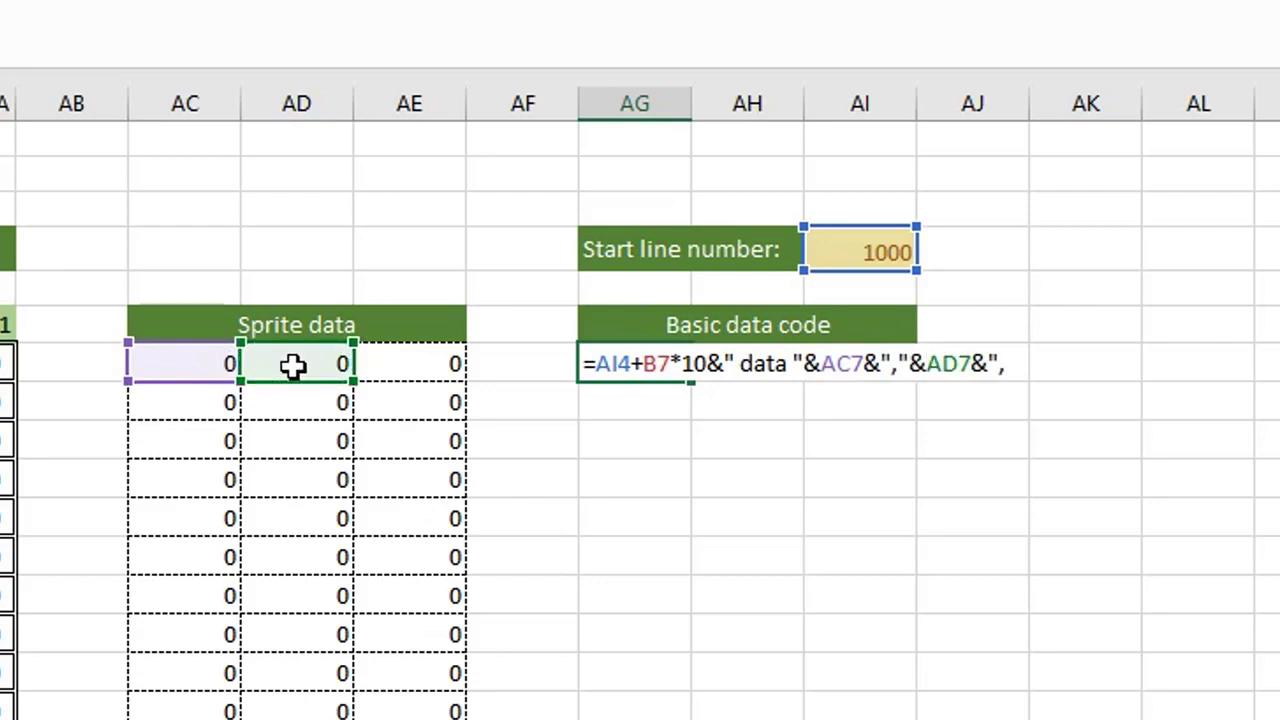
click(426, 366)
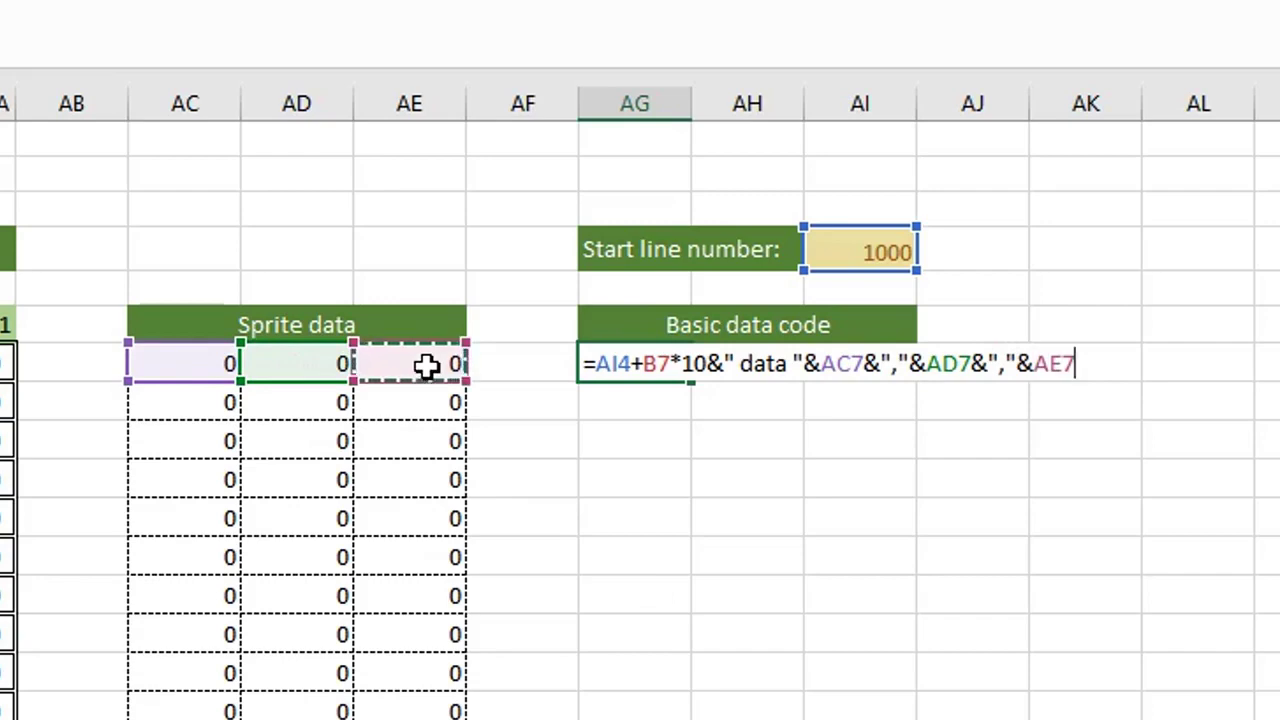
key(Return)
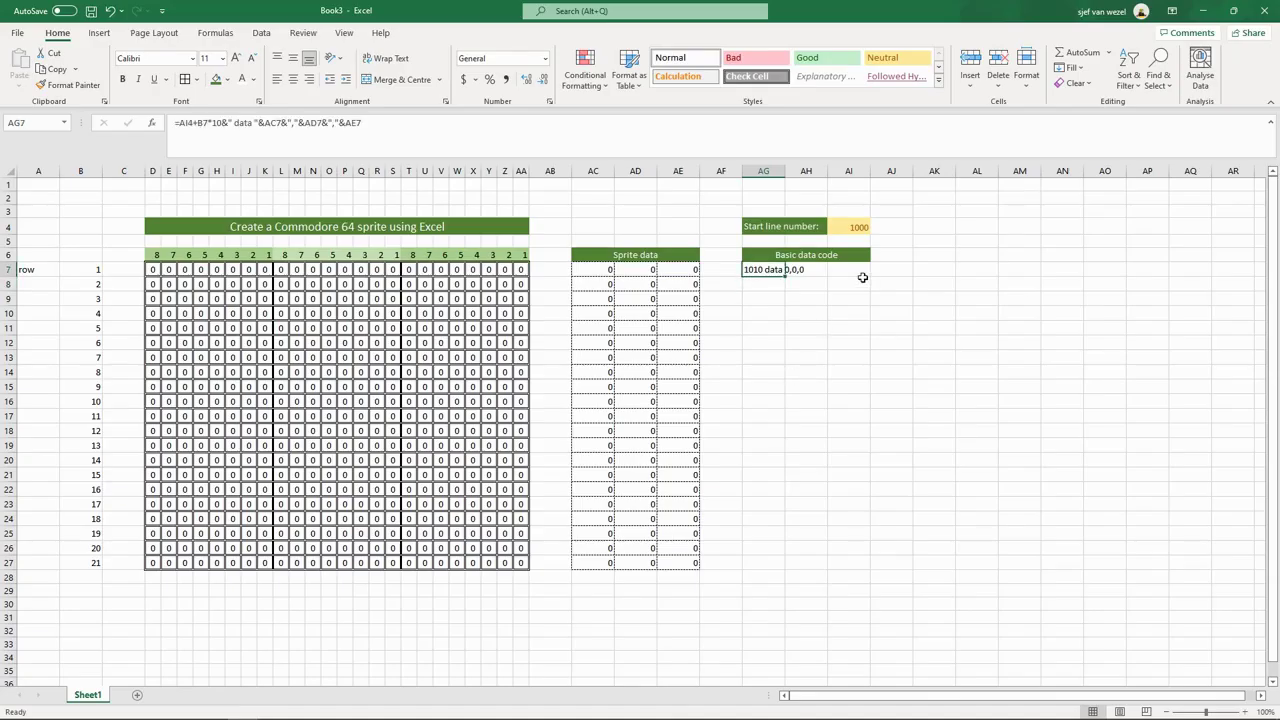
Merge cells AG7:AI7 without centring the text
shift+click(850, 270)
click(440, 86)
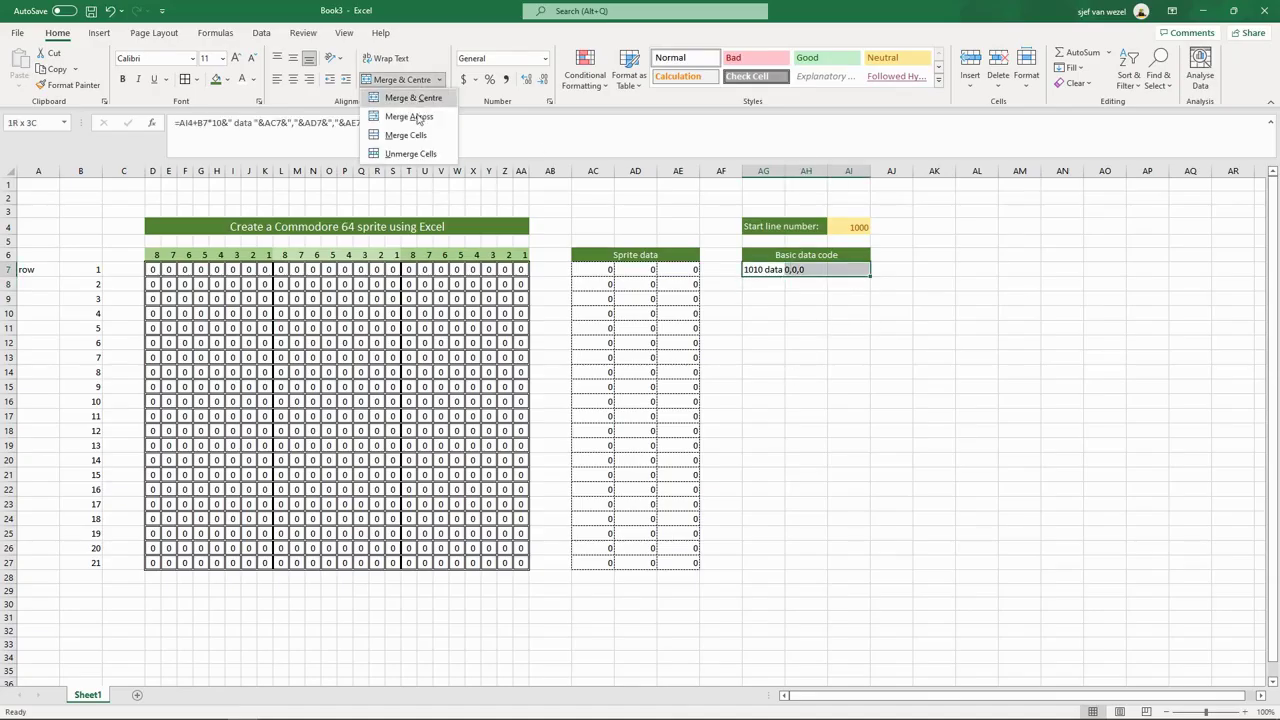
click(410, 135)
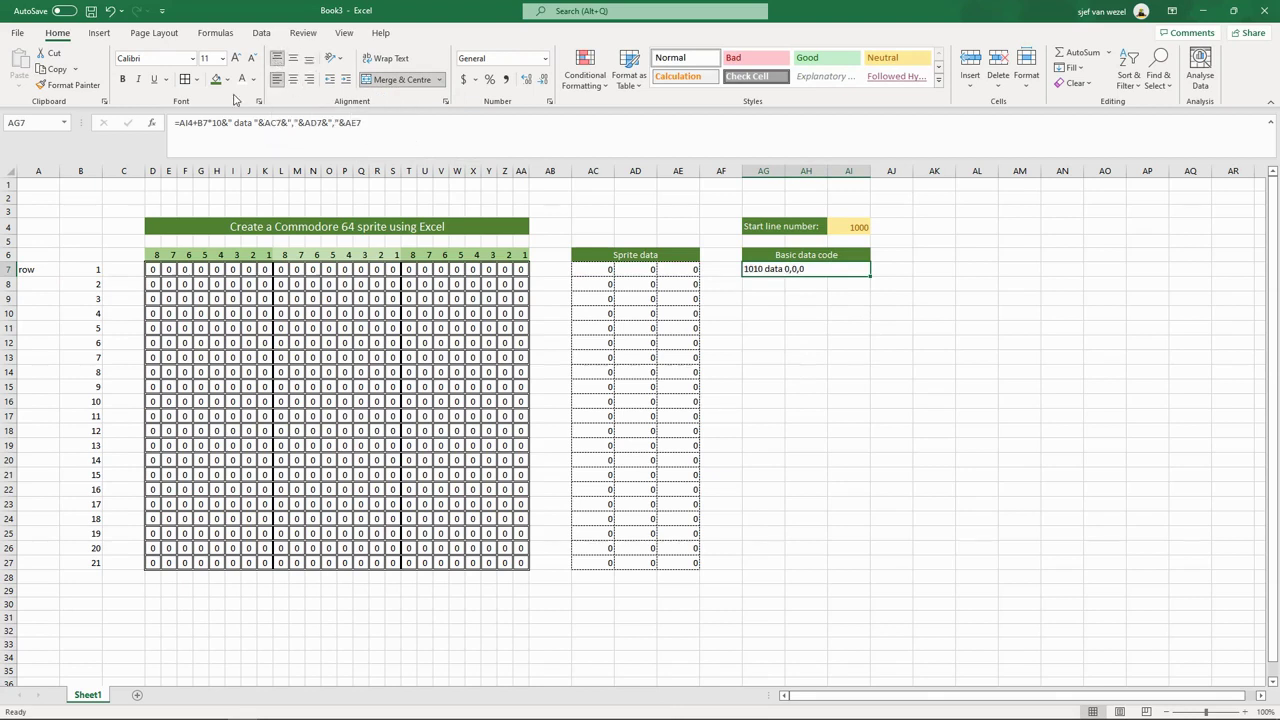
Format the merged code cell AG7 in Courier New at size 10
click(157, 59)
text(courier New)
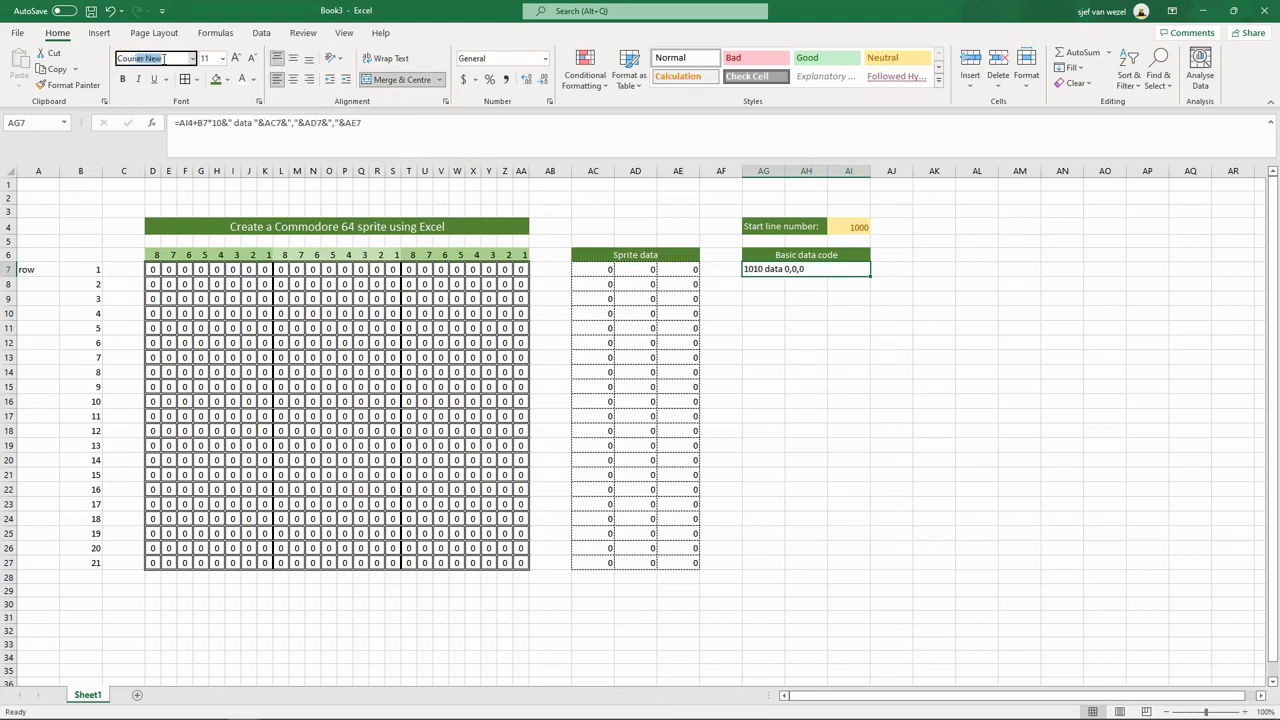
key(Tab)
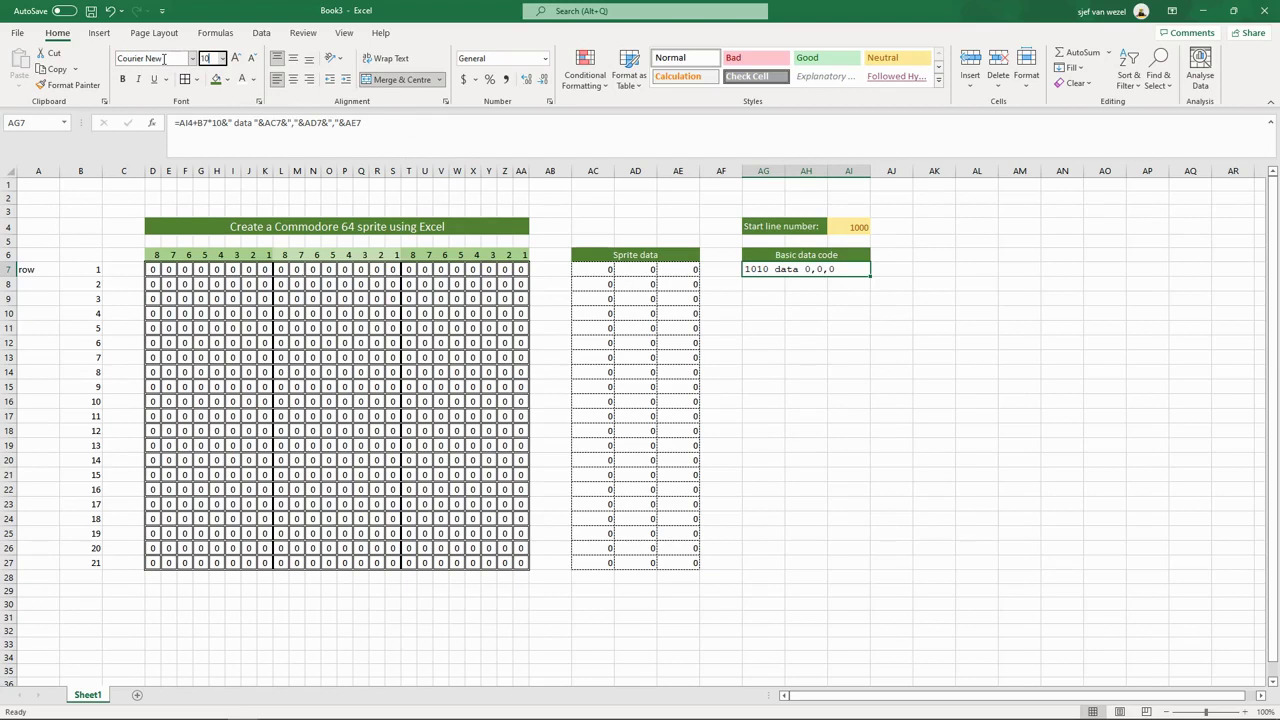
text(10)
key(Return)
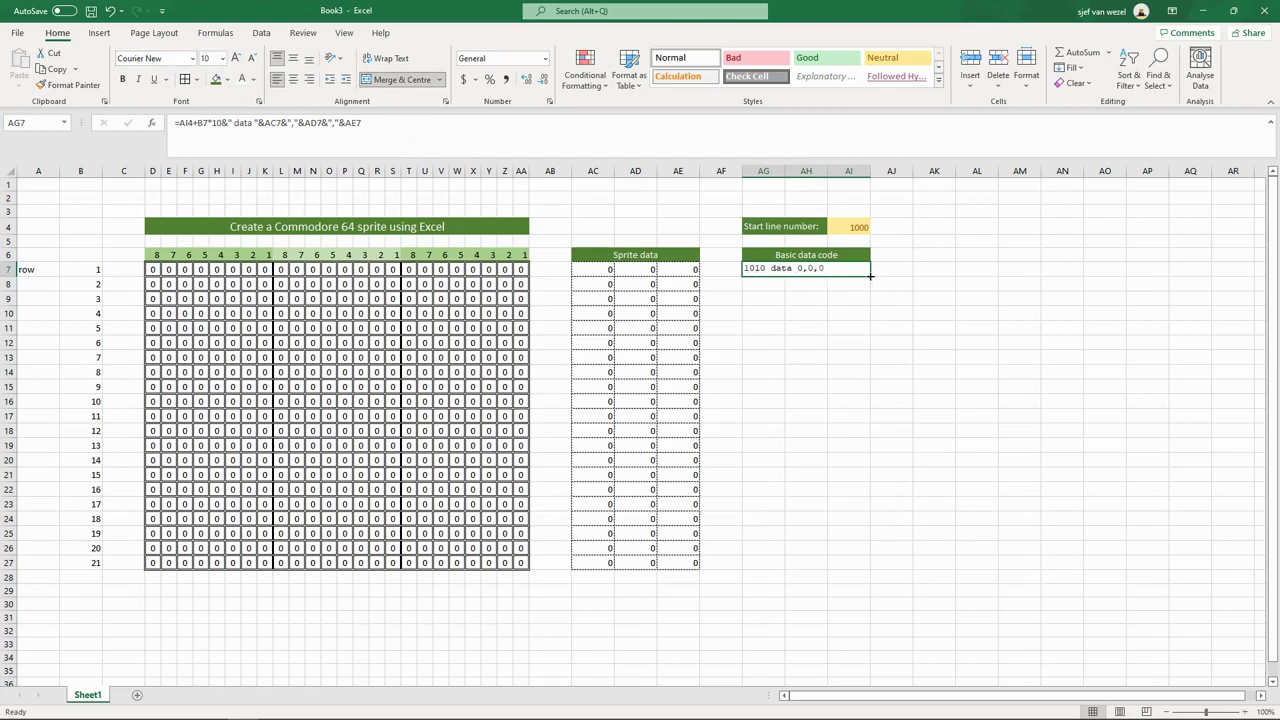
Fill the merged AG7 cell down to row 27 and shade the Basic data code range light grey
drag(870, 276, 865, 565)
click(836, 286)
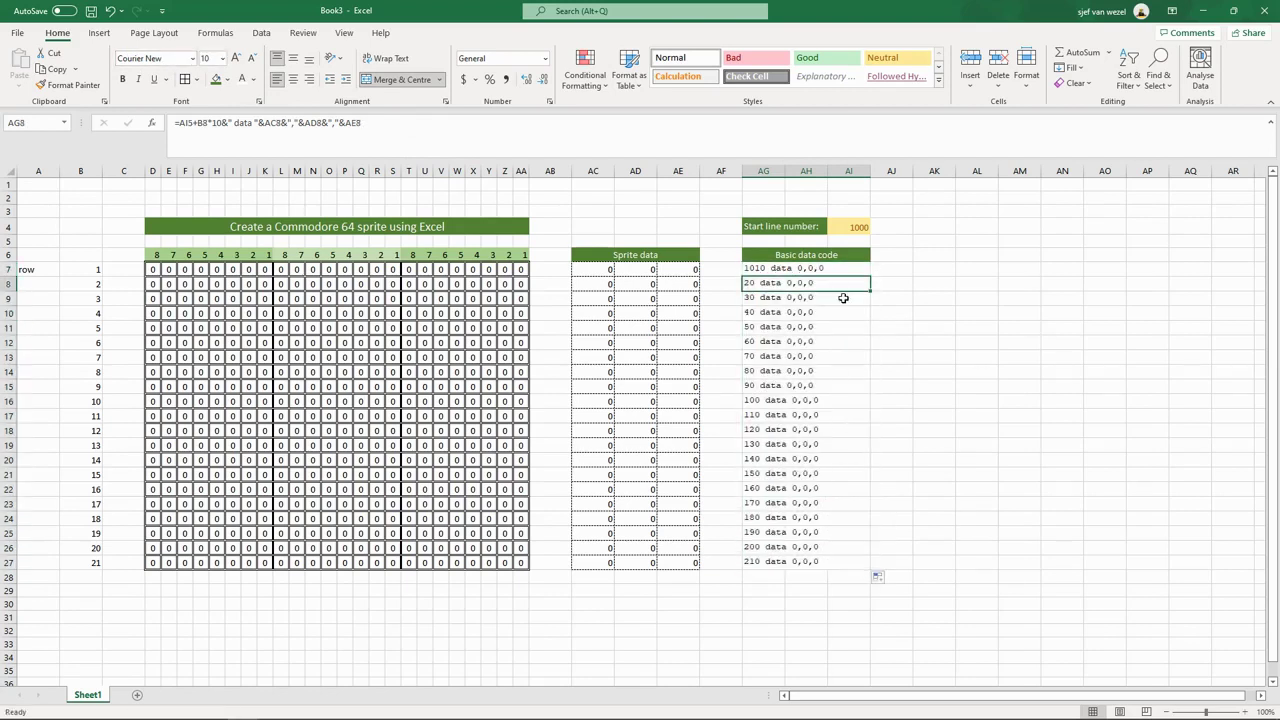
click(751, 269)
key(ctrl+shift+Down)
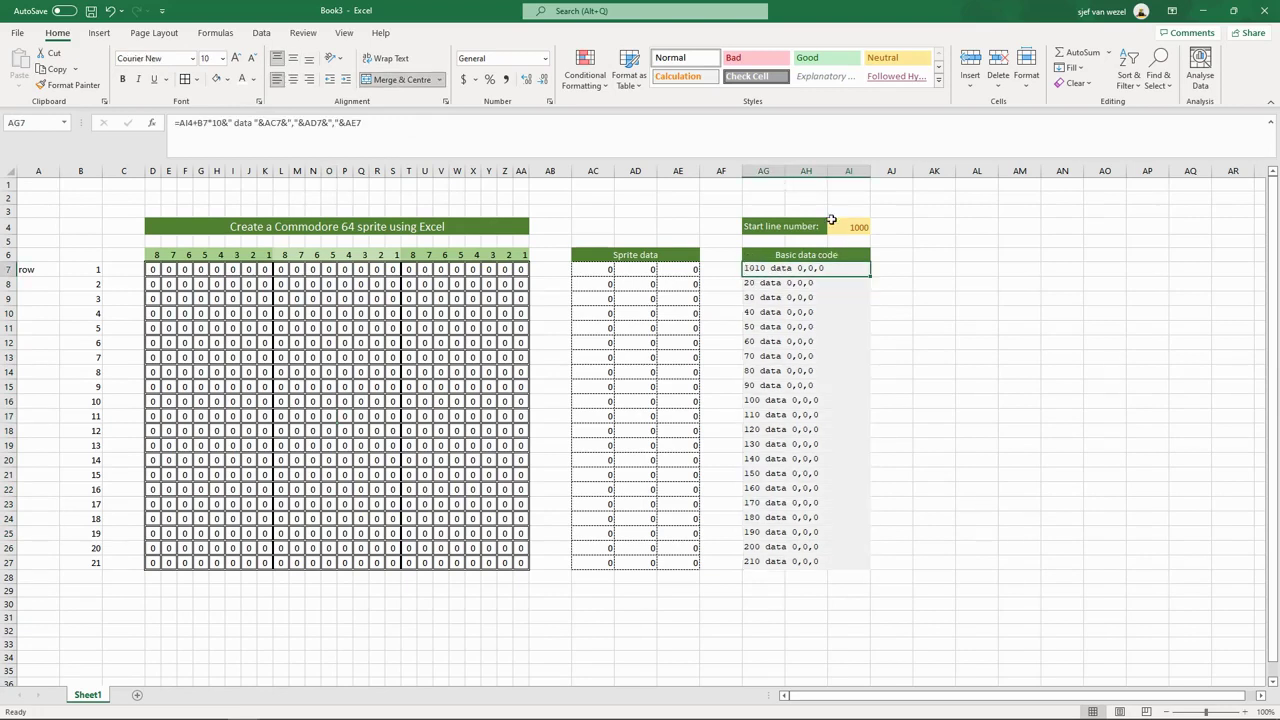
Make the start line reference in AG7 absolute as $AI$4 and refill the formula down to row 27
click(181, 125)
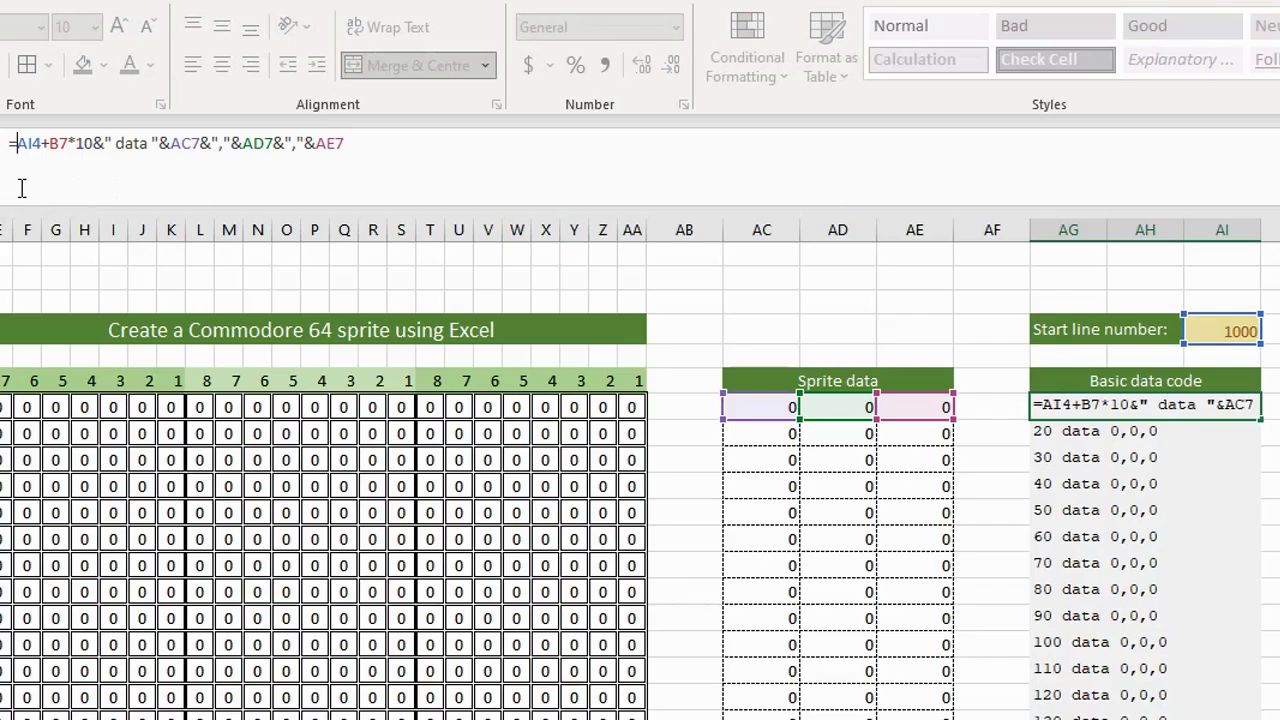
text($)
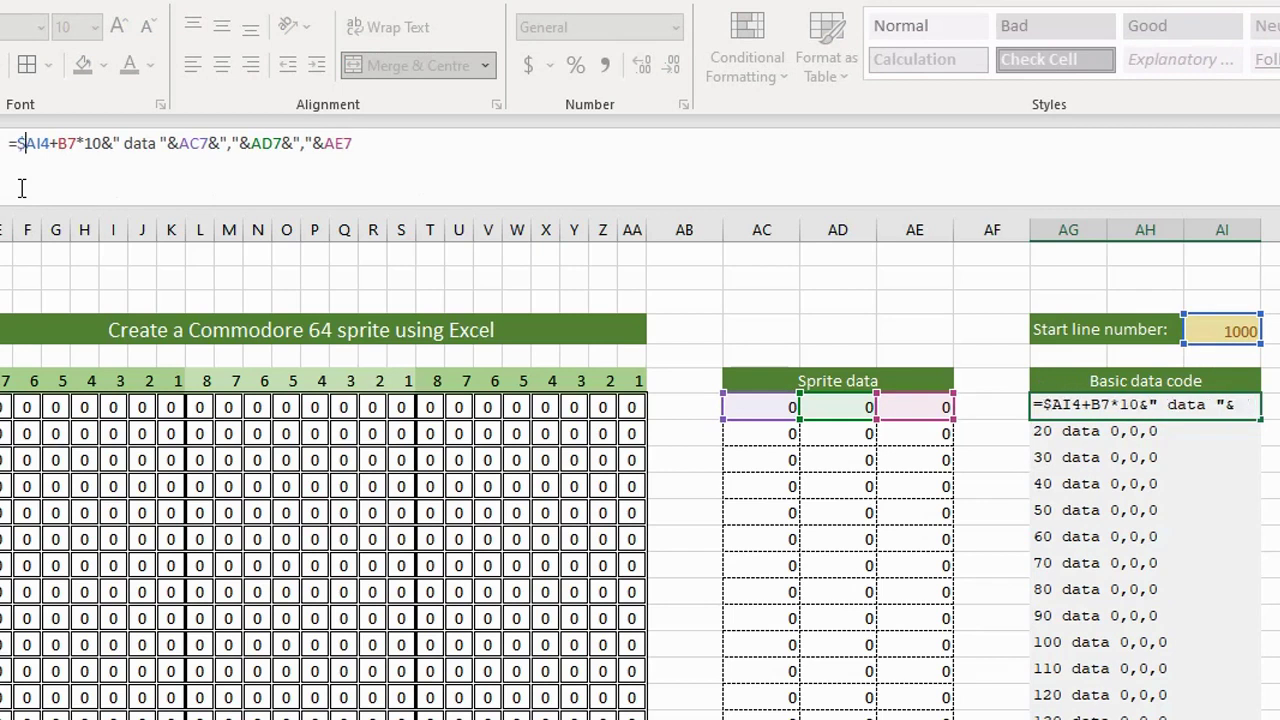
text($)
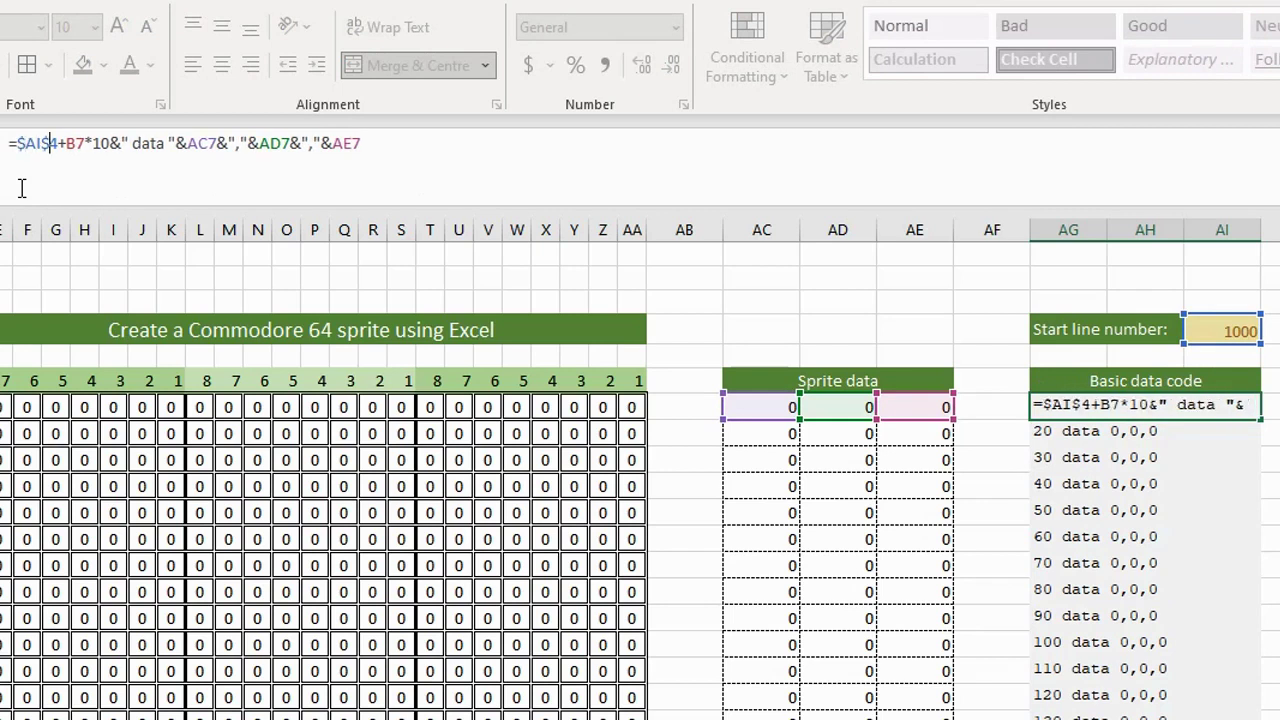
key(Return)
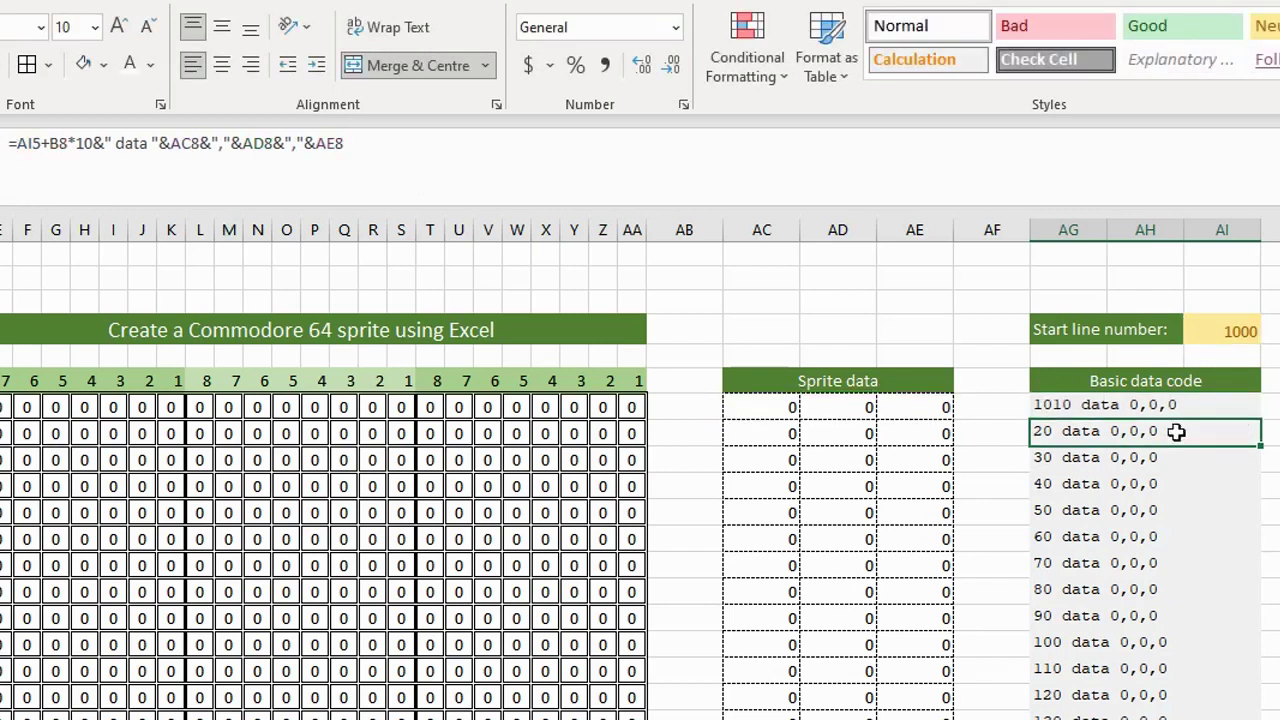
drag(1259, 484, 1252, 719)
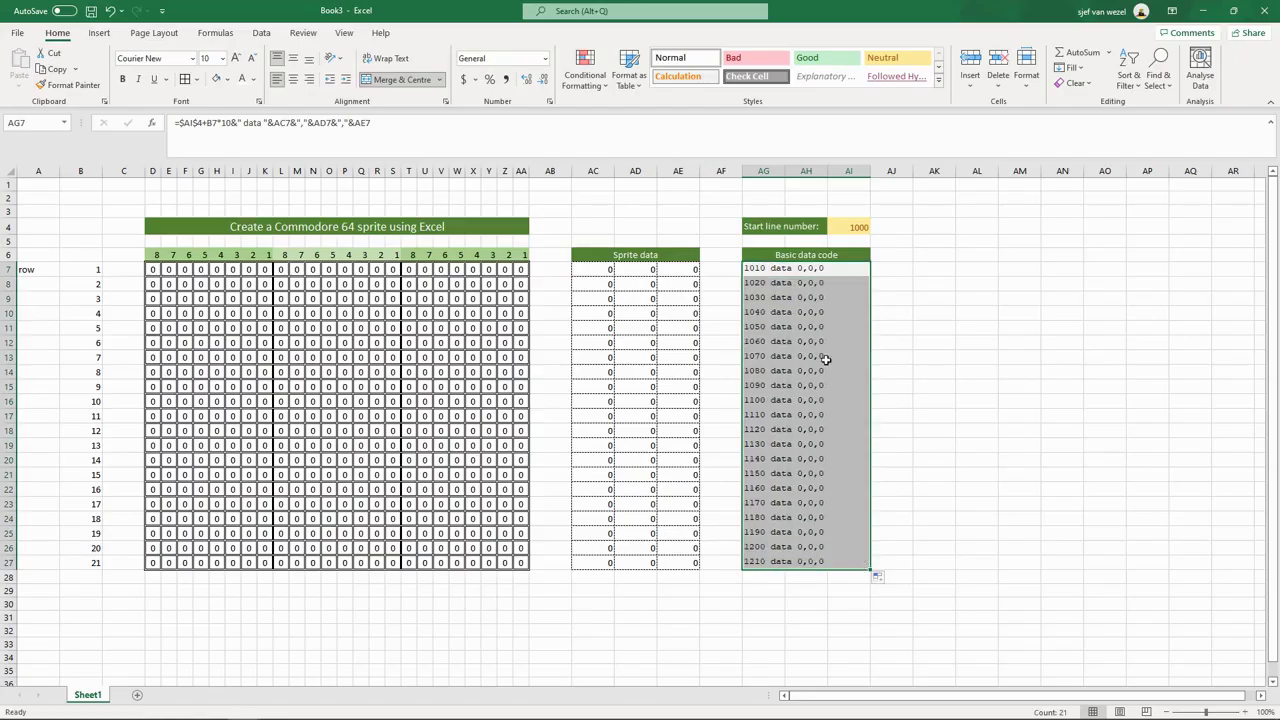
Test the code line numbering by setting the start line number in AI4 to 100 and to 200
click(850, 228)
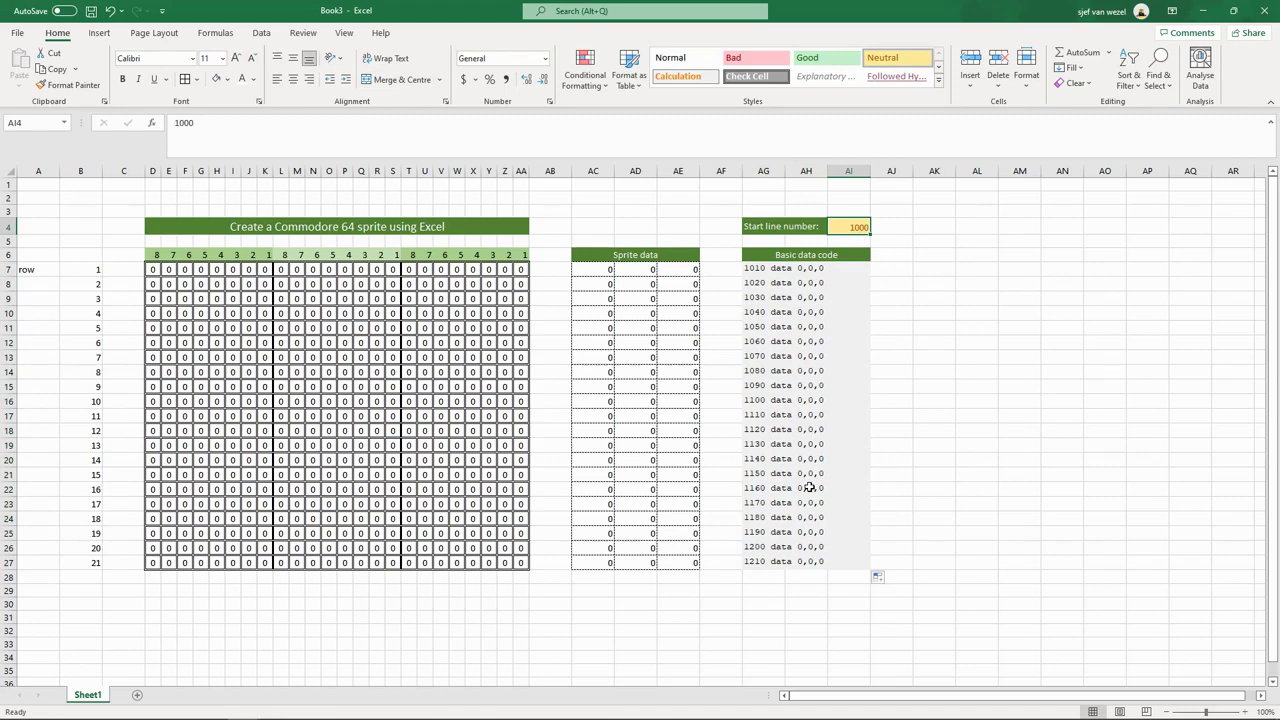
text(100)
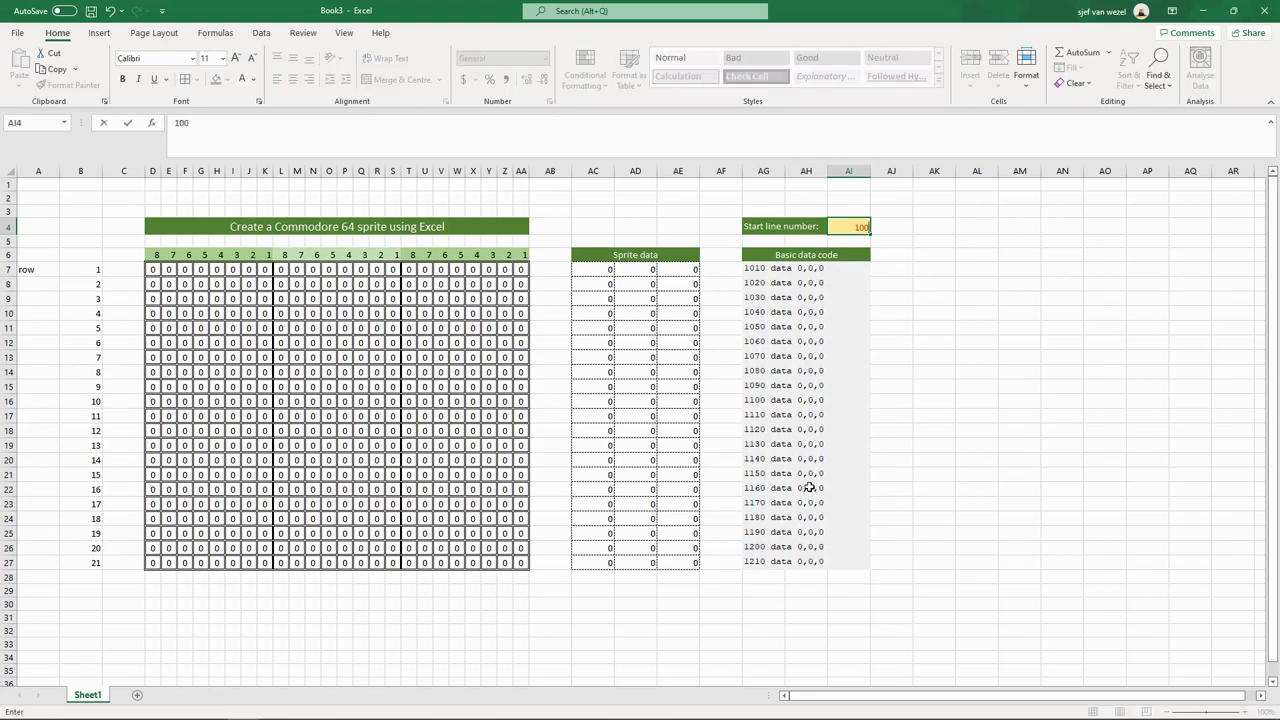
key(Return)
key(Up)
text(2)
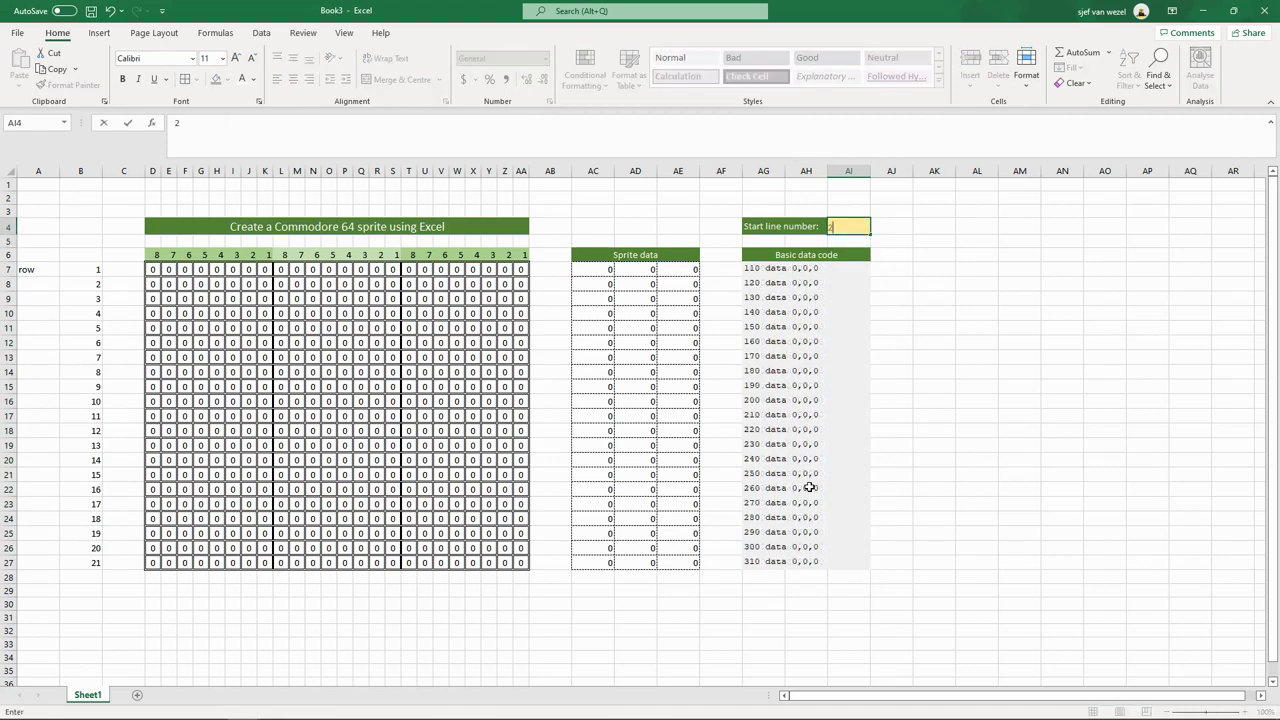
text(00)
key(Return)
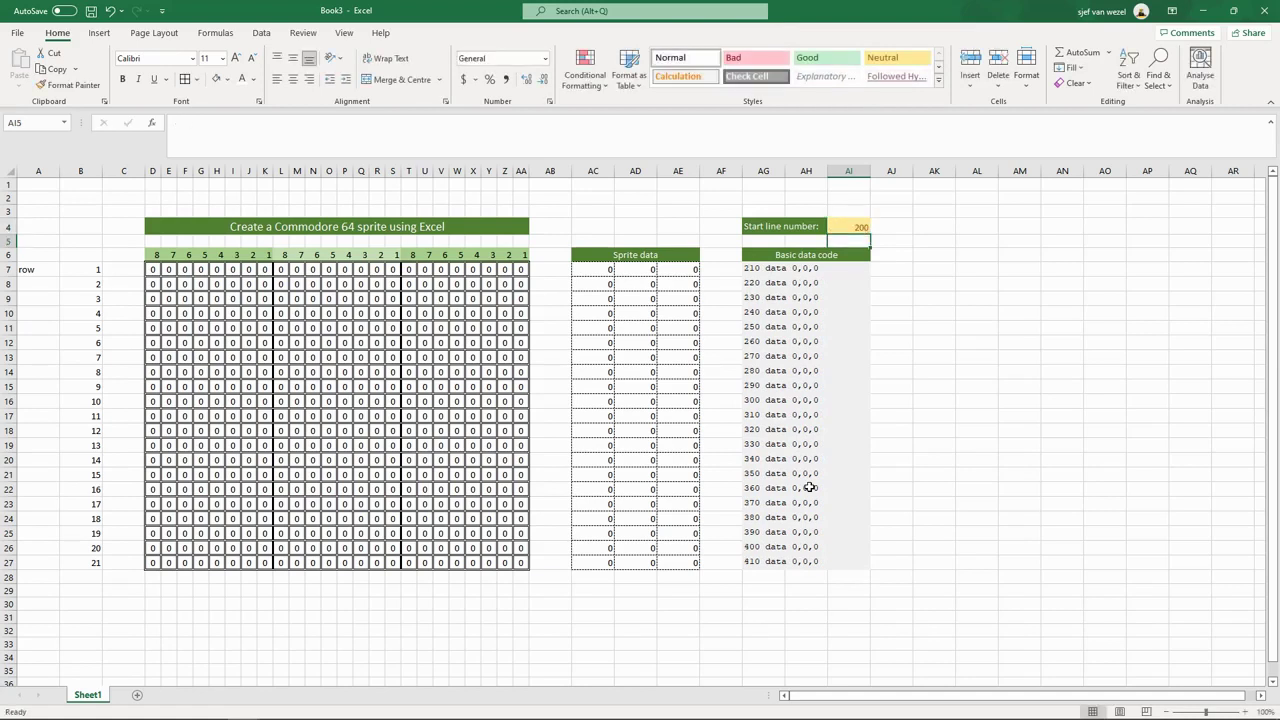
Set the start line number in AI4 back to 1000
key(Up)
text(10)
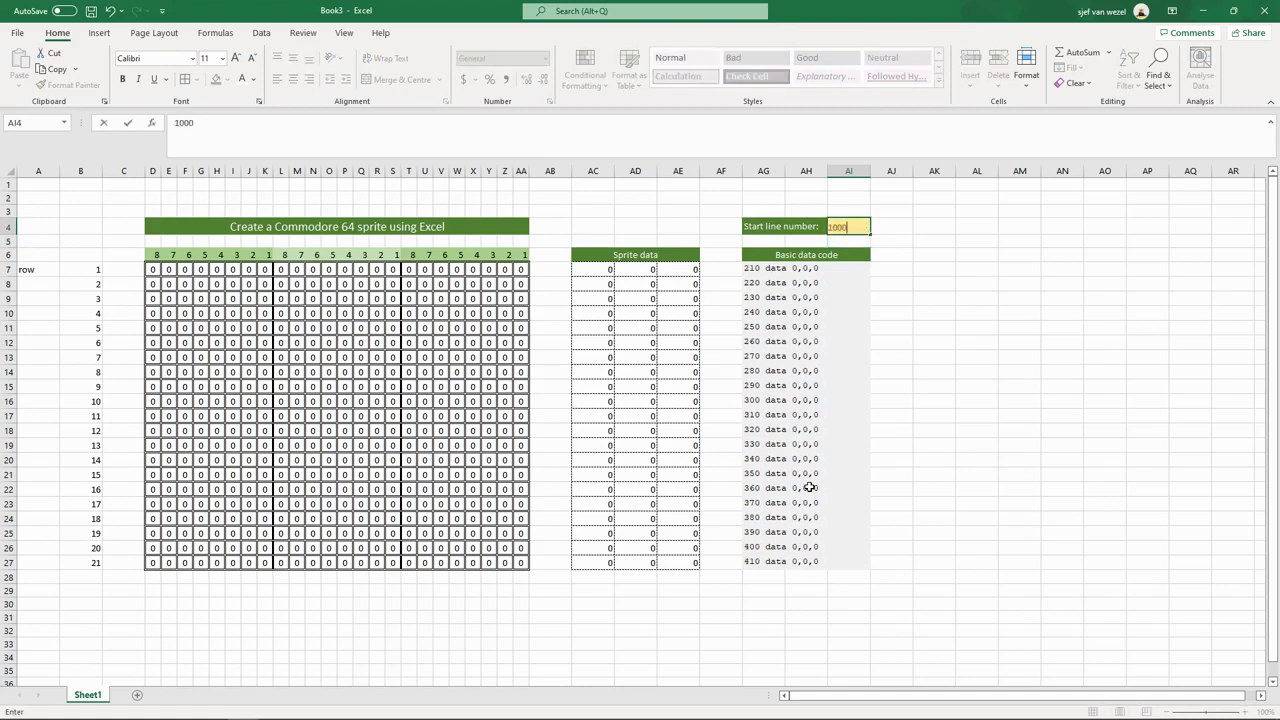
text(00)
key(Return)
key(Up)
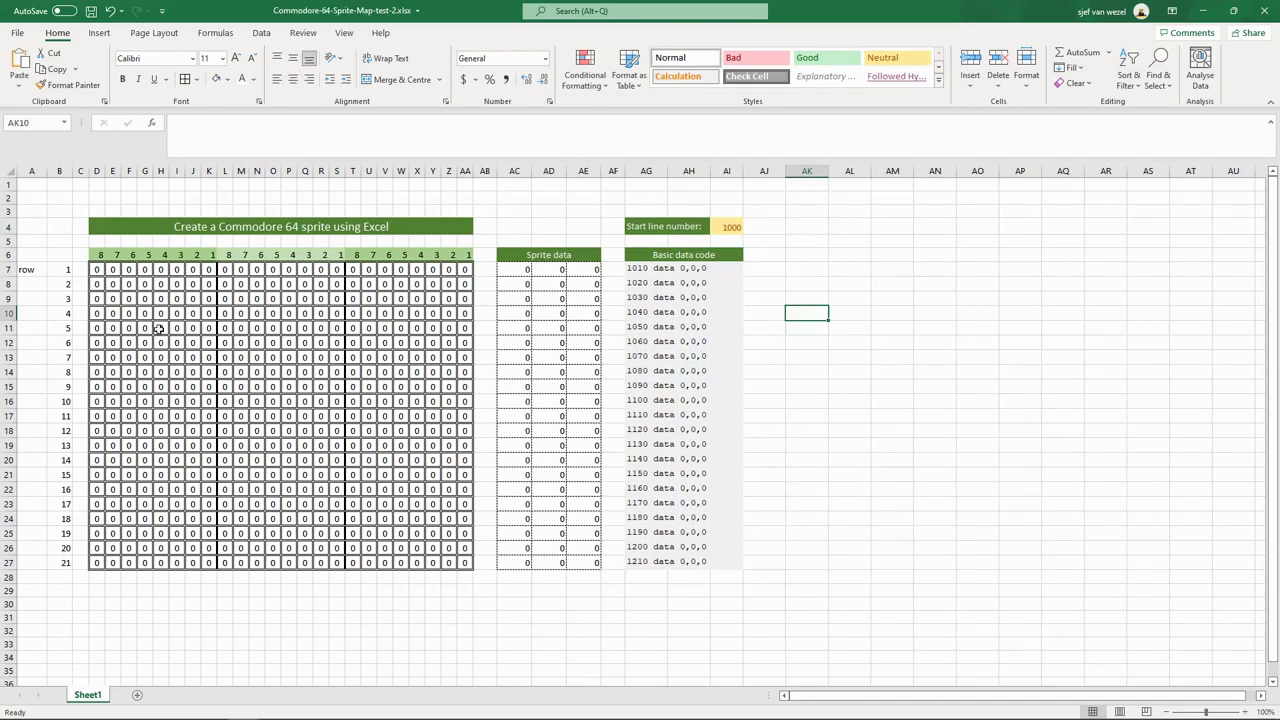
Enter 1 in G9:H10 and I11:J12 for the first antenna and in G13:K13 and G14:H14 below it
click(145, 298)
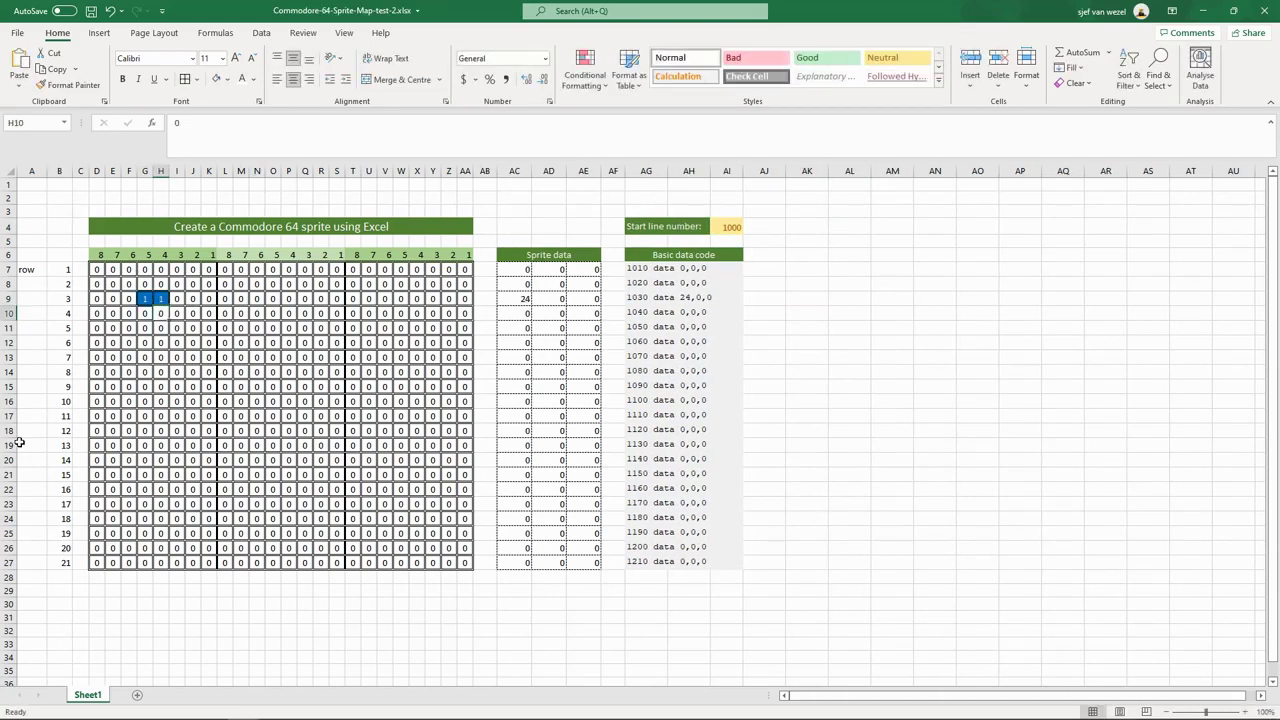
text(1)
key(Down)
key(Right)
text(1)
key(Down)
text(1)
key(Down)
text(1)
key(Tab)
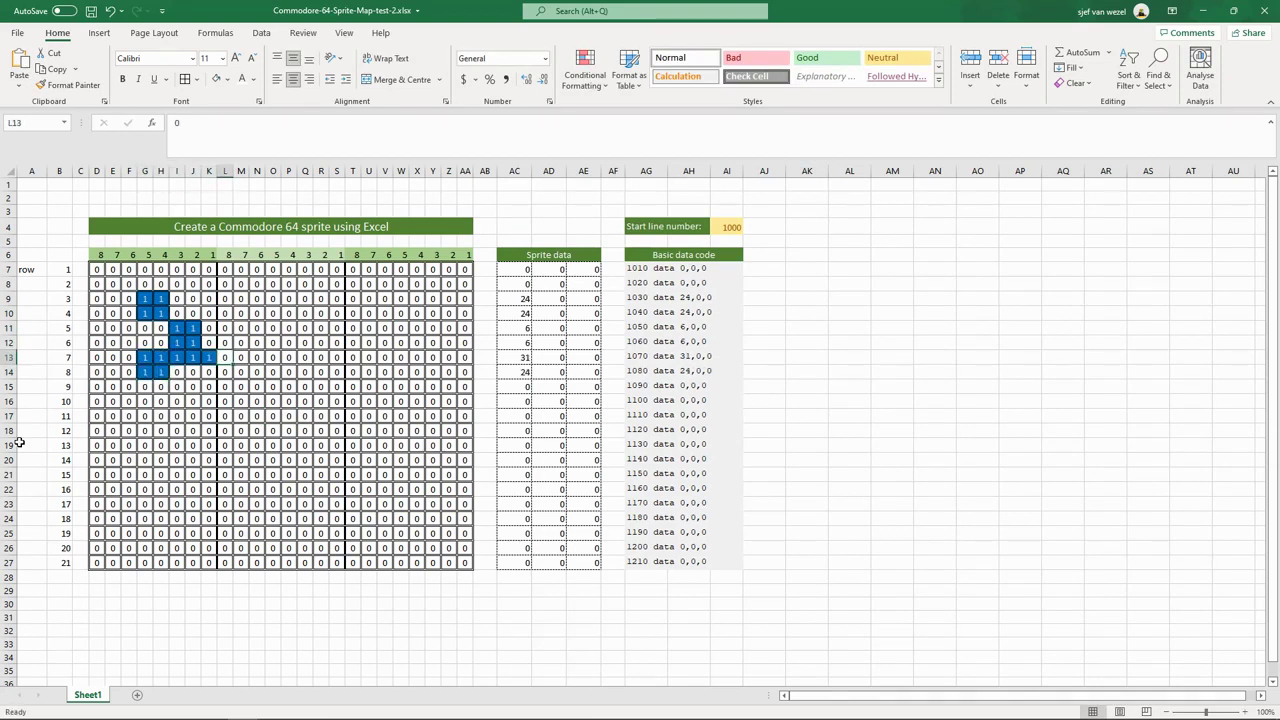
Draw the second antenna of the sprite by entering 1 in T9:U10 and R11:S12
text(1)
key(Right)
text(1)
key(Down)
text(1)
key(Left)
text(1)
key(Down)
key(Left)
key(Left)
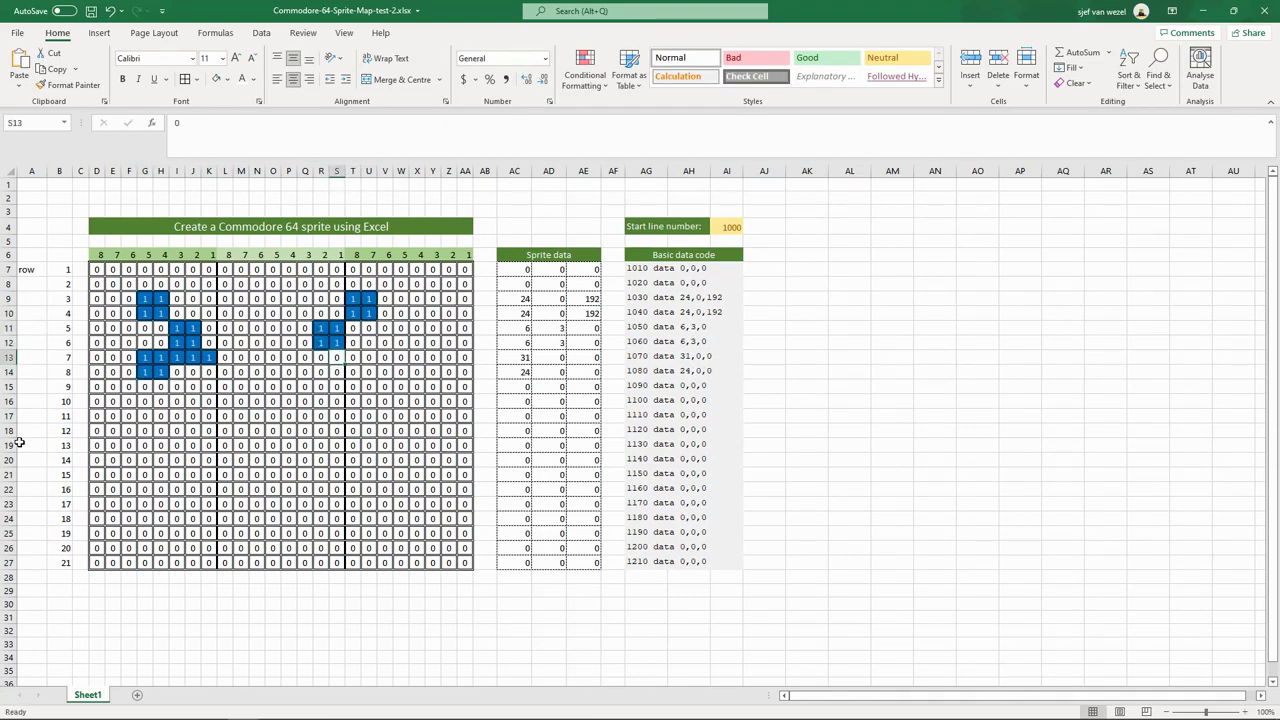
Enter 1 in T13:U13 and in every remaining cell of the sprite's row 8, I14:U14
key(1)
key(Right)
key(1)
key(Down)
key(1)
key(Left)
key(1)
key(Left)
key(1)
key(Left)
key(1)
key(Left)
key(1)
key(Left)
key(1)
key(Left)
key(1)
key(Left)
key(1)
key(Left)
key(1)
key(Left)
key(1)
key(Left)
key(1)
key(Left)
key(1)
key(Left)
key(1)
key(Up)
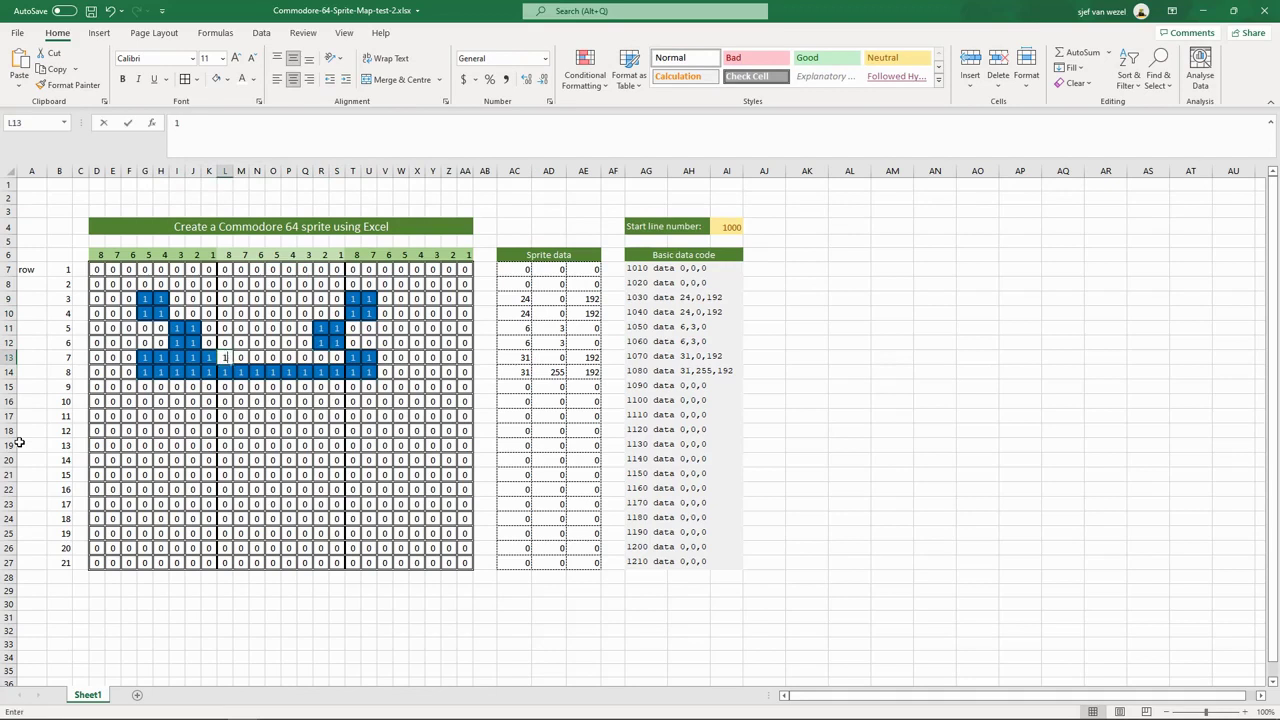
Close the gap in the sprite's row 7 by entering 1 in L13:S13
key(Right)
key(Right)
key(Right)
key(1)
key(Right)
key(1)
key(Right)
key(1)
key(Right)
key(1)
key(Right)
key(1)
key(Right)
key(1)
key(Right)
key(1)
key(Right)
key(1)
Enter 1 in T15:U16 and V15:W15 to start the block below the sprite's bar
key(Down)
text(1)
key(Down)
key(Right)
key(1)
key(Right)
key(1)
key(Right)
key(1)
key(Right)
key(1)
key(Down)
key(1)
key(Left)
key(1)
key(Left)
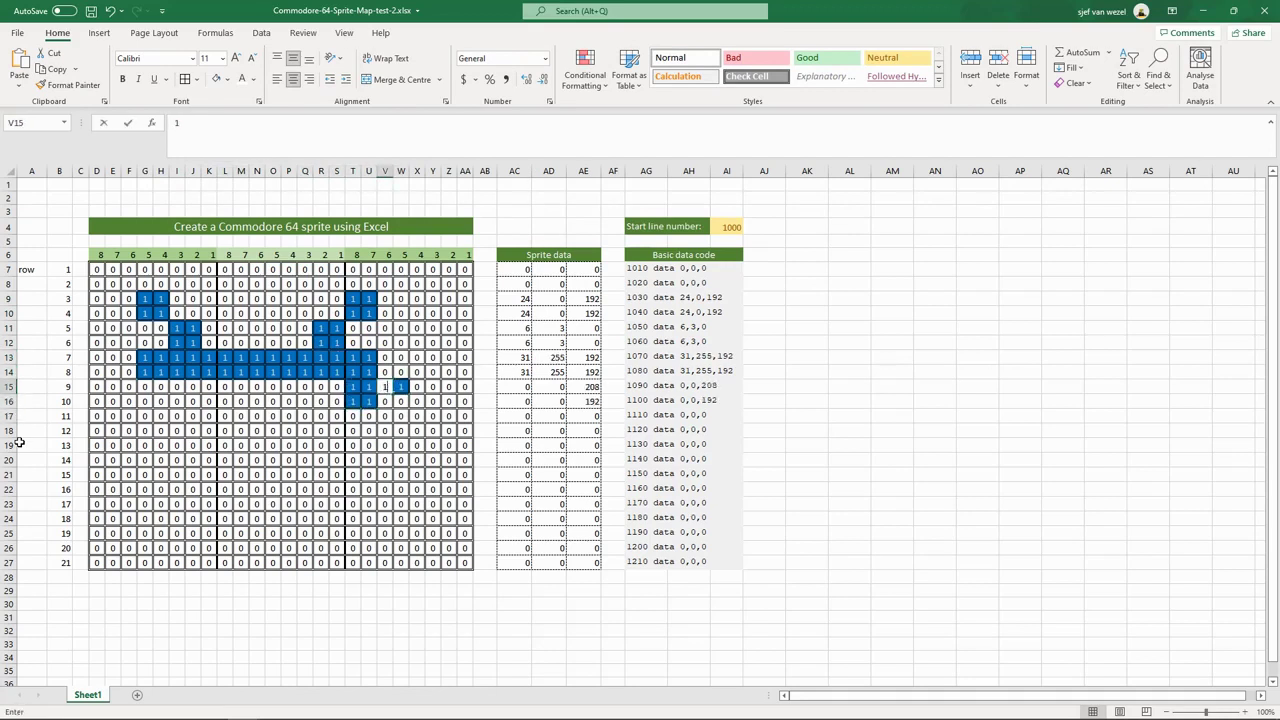
Enter 1 in V15, V16:W16 and T17:W17 to extend the block below the sprite's bar
key(1)
key(Left)
key(1)
key(Down)
key(1)
key(Right)
key(1)
key(Right)
key(1)
key(Right)
key(1)
key(Right)
key(1)
Enter 1 in T18:Y18 to fill the block's lowest row
key(Right)
key(1)
key(Down)
key(1)
key(Left)
key(1)
key(Left)
key(1)
key(Left)
key(1)
key(Left)
key(1)
Enter 1 in X17:Y17 and in X19:Y21 to draw the sprite's leg under that block
key(Left)
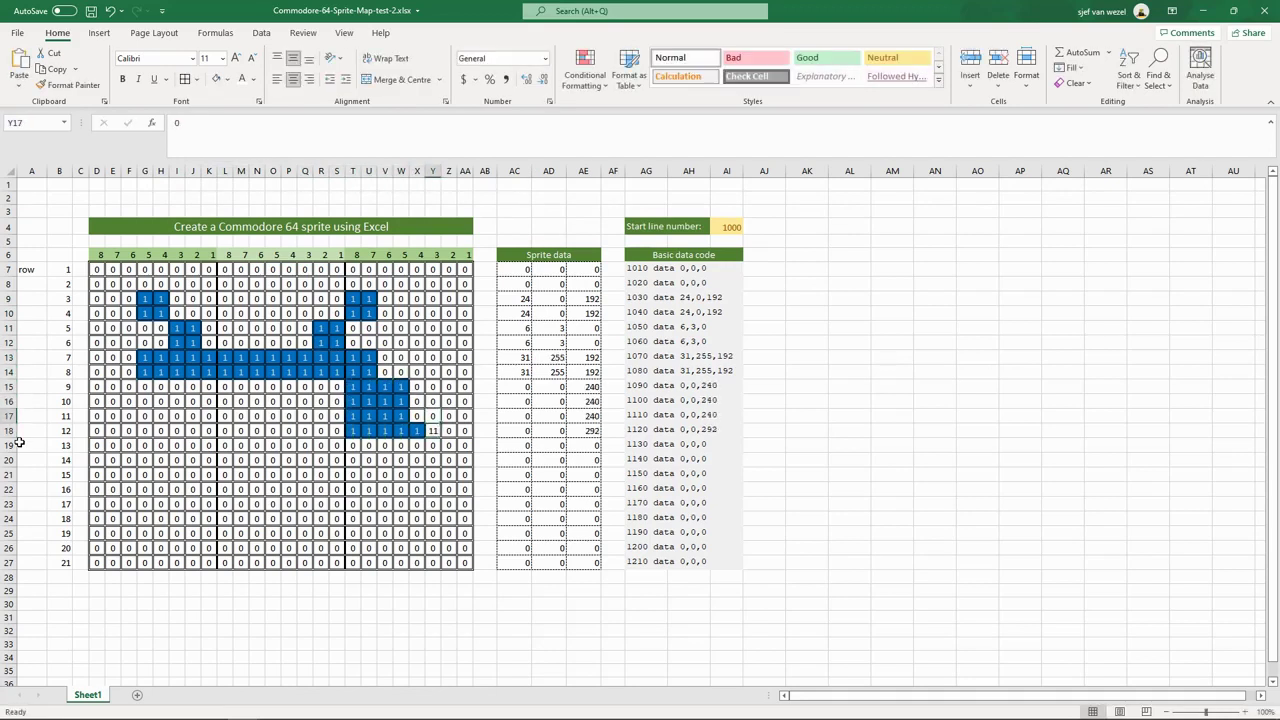
key(1)
key(Down)
key(Right)
key(Right)
key(Right)
key(Right)
key(1)
key(Right)
key(1)
key(Down)
key(1)
key(Left)
key(1)
key(Down)
key(1)
key(Right)
key(1)
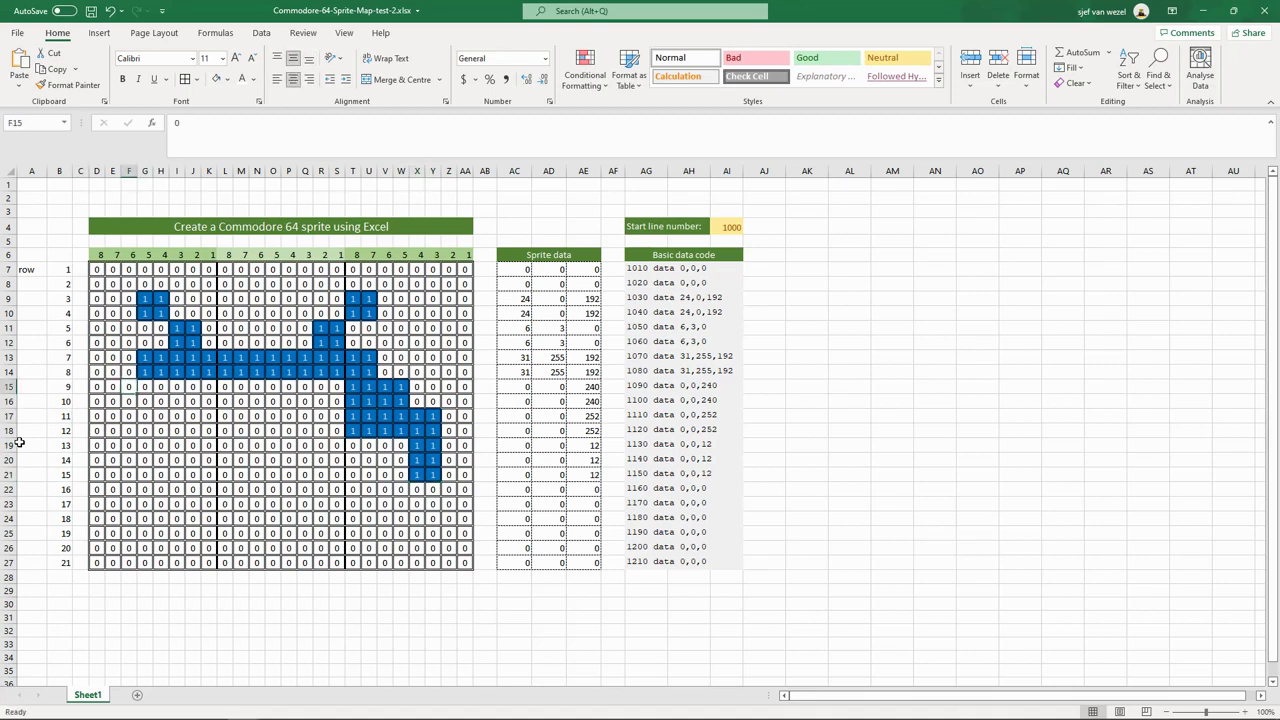
Enter 1 in G15:H16 to start the opposite block below the sprite's bar
key(Right)
key(1)
key(Right)
key(1)
key(Down)
key(1)
key(Left)
key(1)
key(Left)
key(Down)
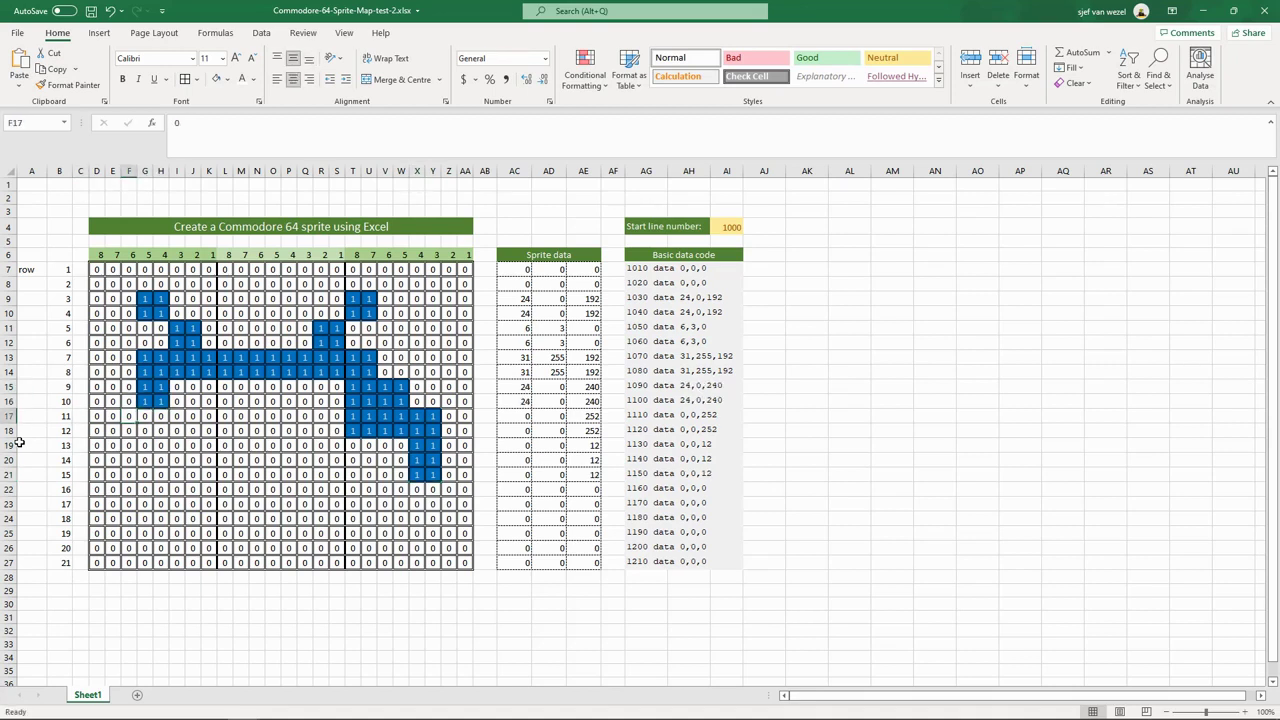
Enter 1 in K11:K12 to extend the lower part of the first antenna by one column
key(Up)
key(Up)
key(Up)
key(Up)
key(Right)
key(Right)
key(Right)
key(Right)
key(Right)
key(1)
key(Down)
key(1)
Enter 1 in I9:I10 to extend the tip of the first antenna by one column
key(Up)
key(Up)
key(Left)
key(Left)
key(1)
key(Up)
key(1)
Enter 0 in G9:G10 and I11:I12 to clear the first antenna's surplus cells
key(Left)
key(Left)
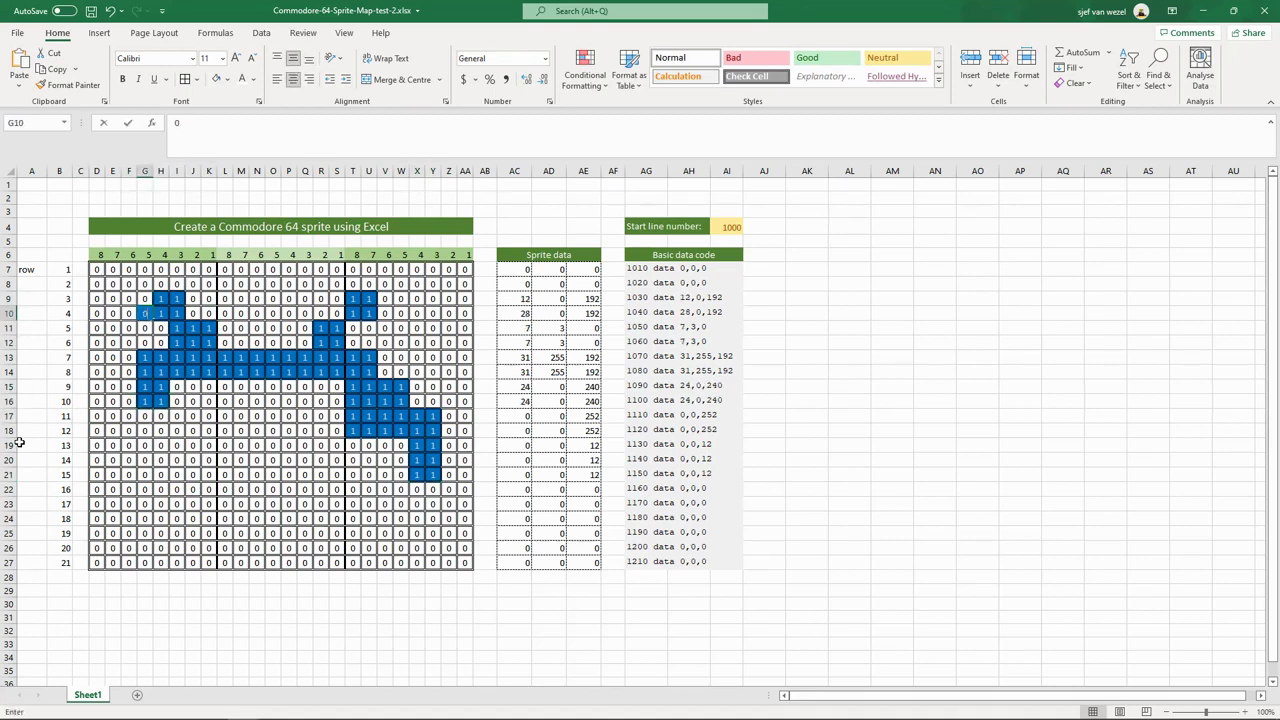
key(0)
key(Down)
key(0)
key(Down)
key(Right)
key(Right)
key(0)
key(Down)
key(0)
Enter 1 in D17:G17 to draw the first row of the opposite leg
key(Down)
key(Down)
key(Down)
key(Left)
key(Left)
key(Down)
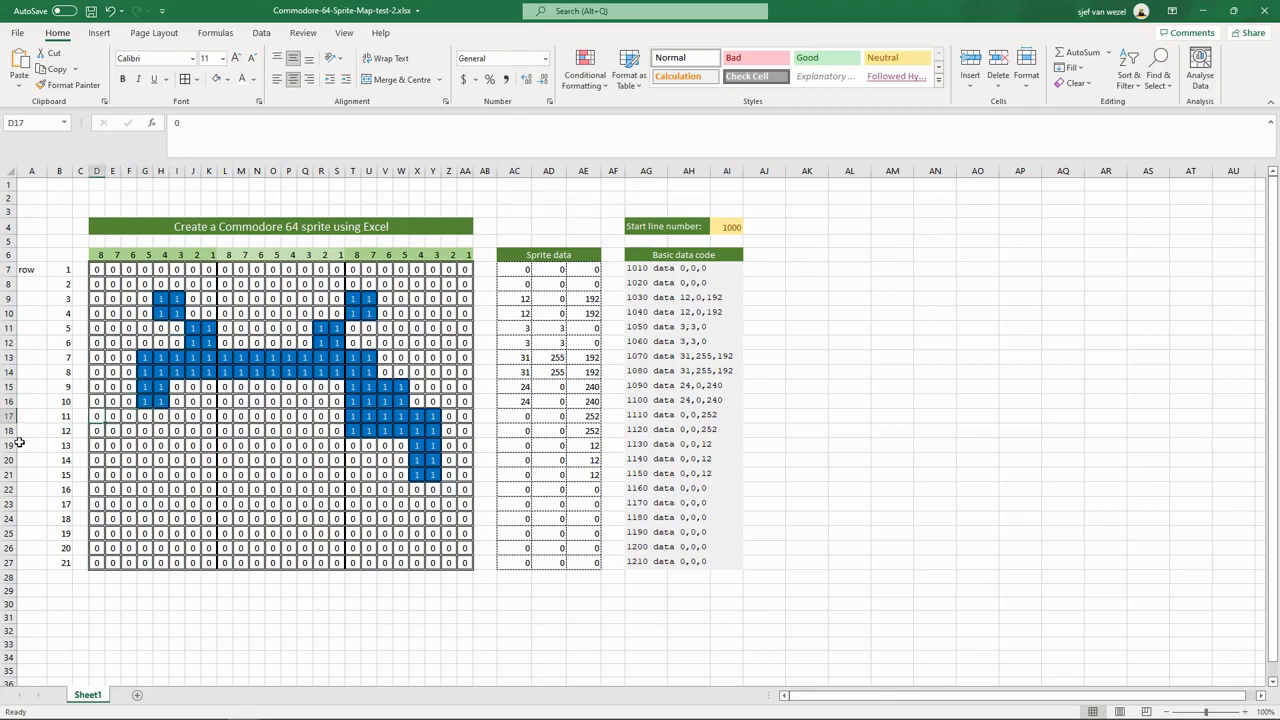
key(1)
key(Right)
key(1)
key(Right)
key(1)
key(Right)
key(1)
Enter 1 in D18:E21 to complete the opposite leg
key(Left)
key(Left)
key(Down)
key(1)
key(Left)
key(1)
key(Down)
key(1)
key(Right)
key(1)
key(Down)
key(1)
key(Left)
key(1)
key(Down)
key(1)
key(Right)
key(1)
Enter 1 in F14:F16 and 0 in G13 to reshape the block above the opposite leg
key(Down)
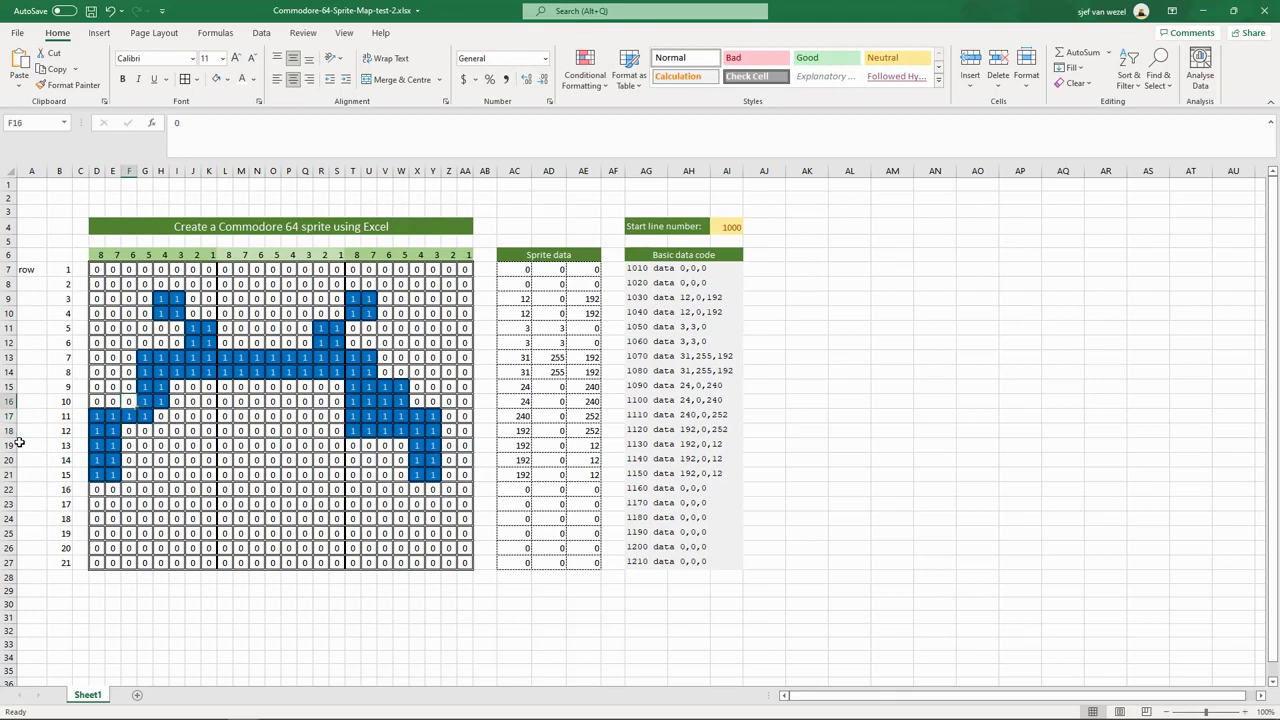
key(1)
key(Up)
key(1)
key(Up)
key(Right)
key(Right)
key(Down)
key(Down)
key(Down)
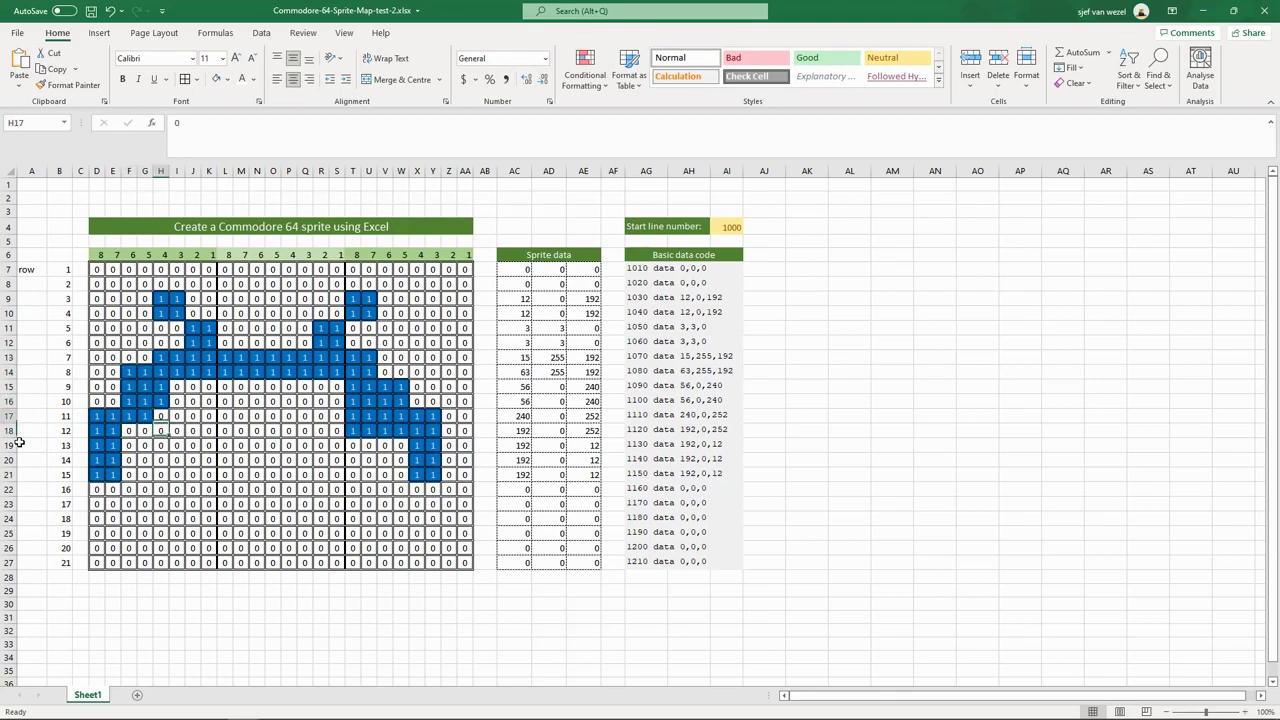
Enter 1 in K15:K16 and L16:Q16 to begin filling the sprite's body between the side blocks
key(Up)
key(Right)
key(1)
key(Up)
key(1)
key(Down)
key(Right)
key(1)
key(Right)
key(1)
key(Right)
key(1)
key(Right)
key(1)
key(Right)
key(1)
key(Right)
key(1)
Enter 1 in L15:Q15 to fill the sprite's row 9 between the side blocks
key(Up)
key(1)
key(Left)
key(1)
key(Left)
key(1)
key(Left)
key(1)
key(Left)
key(1)
key(Left)
key(1)
key(Down)
key(Down)
key(Left)
key(Left)
key(Left)
key(Left)
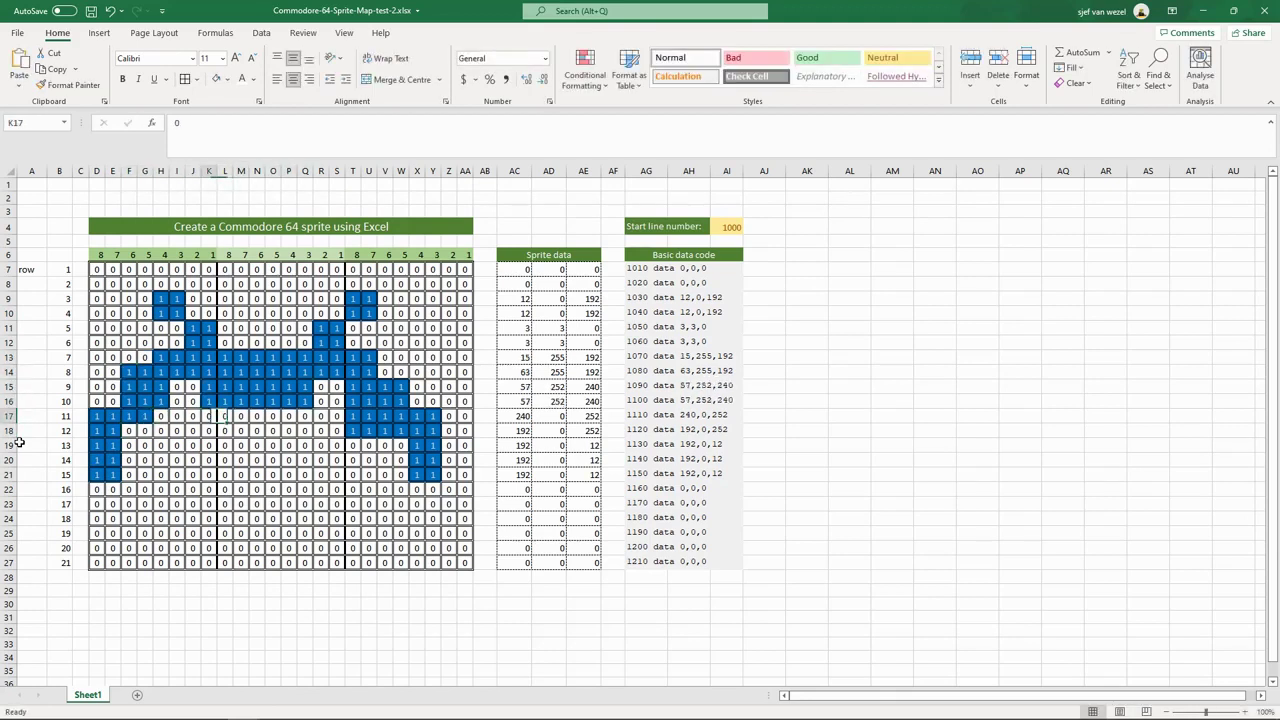
Enter 1 in H17:S17 to fill the sprite's row 11 between the two sides
key(1)
key(Right)
key(1)
key(Right)
key(1)
key(Right)
key(1)
key(Right)
key(1)
key(Right)
key(1)
key(Right)
key(1)
key(Right)
key(1)
key(Right)
key(Left)
key(Right)
key(1)
key(Right)
key(1)
key(Right)
key(1)
key(Right)
key(1)
Enter 1 in F18:S18 to fill the sprite's row 12 between the two sides
key(Down)
key(Left)
key(Left)
key(Left)
key(Left)
key(Left)
key(Left)
key(Left)
key(Left)
key(Left)
key(Left)
key(Left)
key(Left)
key(Left)
key(1)
key(Right)
key(1)
key(Right)
key(1)
key(Right)
key(1)
key(Right)
key(1)
key(Right)
key(1)
key(Right)
key(1)
key(Right)
key(1)
key(Right)
key(1)
key(Right)
key(1)
key(Right)
key(1)
key(Right)
key(1)
key(Right)
key(1)
key(Right)
key(1)
key(Right)
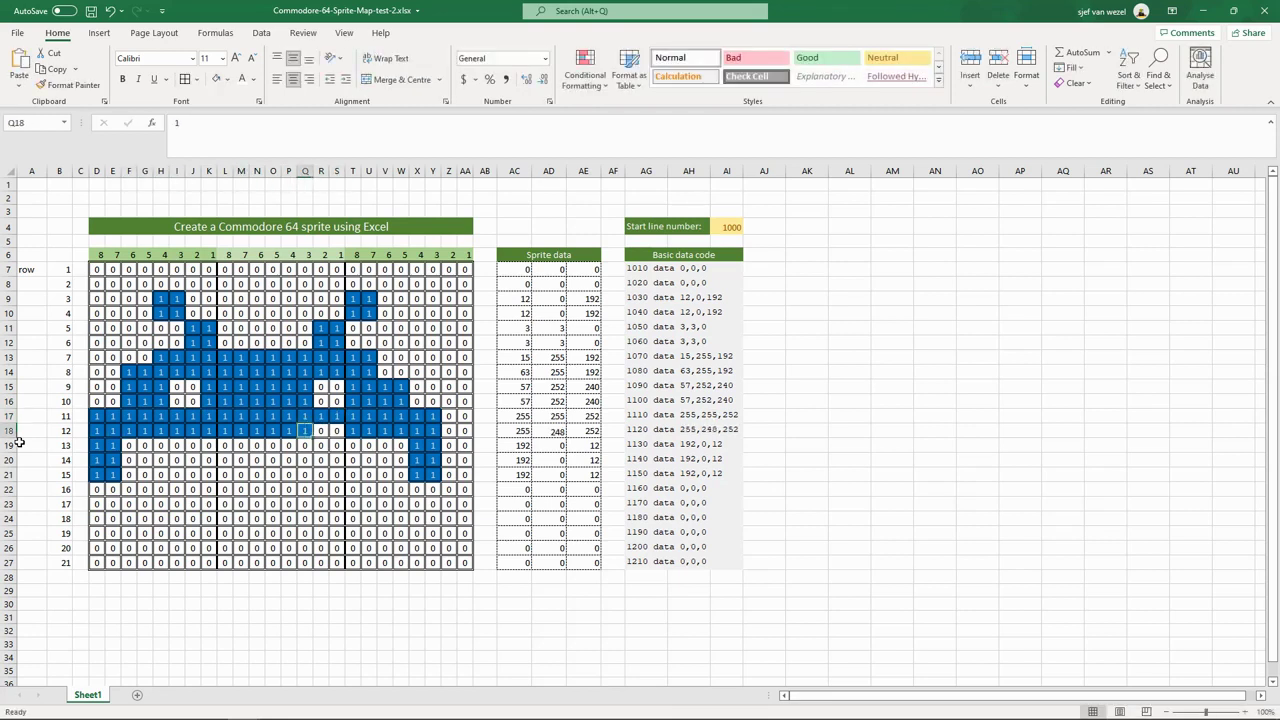
Enter 1 in H19:I21 to draw a two-cell-wide inner leg below the body
key(Down)
key(Left)
key(Left)
key(Left)
key(Left)
key(Left)
key(Left)
key(Left)
key(Left)
key(Left)
key(Left)
key(Left)
key(Left)
key(1)
key(Right)
key(1)
key(Down)
key(Left)
key(1)
key(Right)
key(1)
key(Down)
key(Left)
key(1)
key(Right)
key(1)
Enter 1 in J22:M22 to extend the inner leg's foot along the sprite's row 16
key(Down)
key(Right)
key(1)
key(Right)
key(1)
key(Right)
key(1)
key(Right)
key(1)
key(Down)
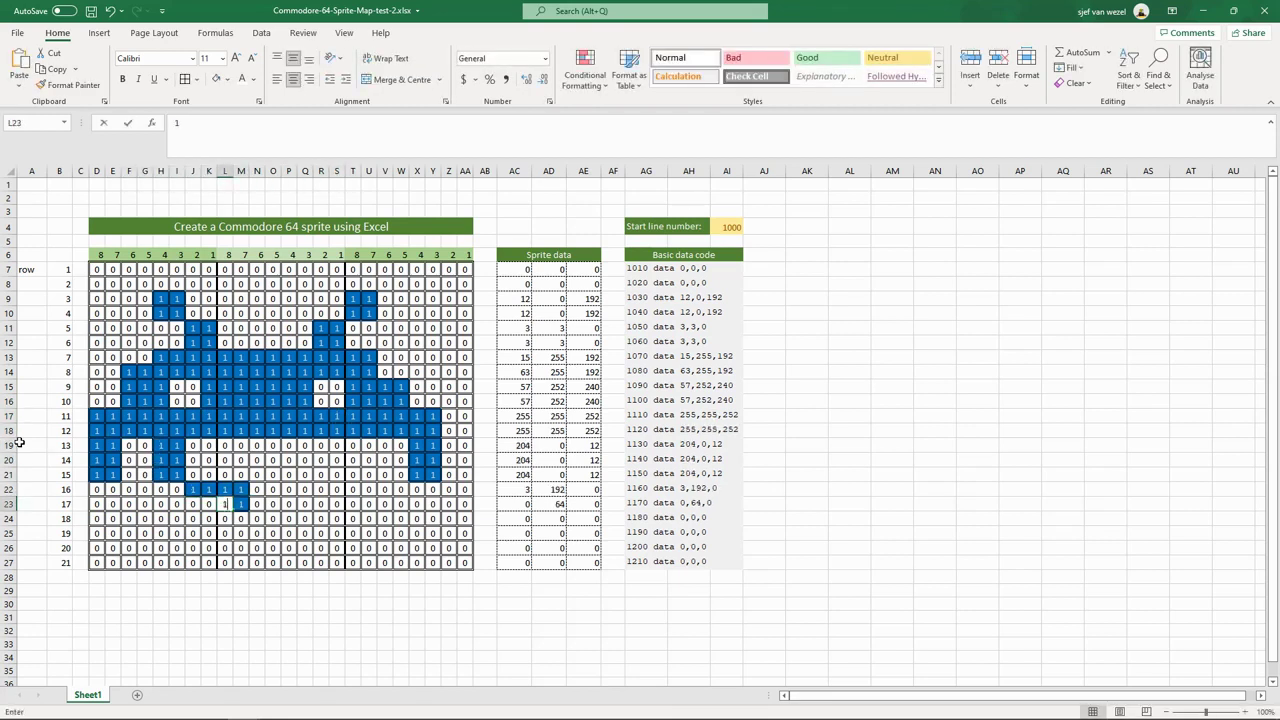
Enter 1 in J23:M23 to complete the inner leg's foot on the sprite's row 17
key(Left)
key(Left)
key(Left)
key(1)
key(Right)
key(1)
key(Right)
key(1)
key(Right)
key(1)
Enter 1 in the empty cells J19:W19 to fill the sprite's row 13 between the inner leg and the far outer leg
key(Up)
key(Up)
key(Up)
key(Up)
key(Left)
key(Left)
key(Left)
key(1)
key(Right)
key(1)
key(Right)
key(1)
key(Right)
key(1)
key(Right)
key(1)
key(Right)
key(1)
key(Right)
key(1)
key(Right)
key(1)
key(Right)
key(1)
key(Right)
key(1)
key(Right)
key(1)
key(Right)
key(1)
key(Right)
key(1)
key(Right)
key(1)
key(Right)
key(1)
key(Right)
key(1)
key(Right)
Enter 1 in T22:W22 to start a second foot on the sprite's row 16
key(Down)
key(Down)
key(Down)
key(Left)
key(Left)
key(Left)
key(Left)
key(Left)
key(Left)
key(1)
key(Right)
key(1)
key(Right)
key(1)
key(Right)
key(1)
Enter 1 in T23:W23 to thicken the second foot on the sprite's row 17
key(Down)
key(Left)
key(Left)
key(Left)
key(1)
key(Right)
key(1)
key(Right)
key(1)
key(Right)
key(1)
key(Right)
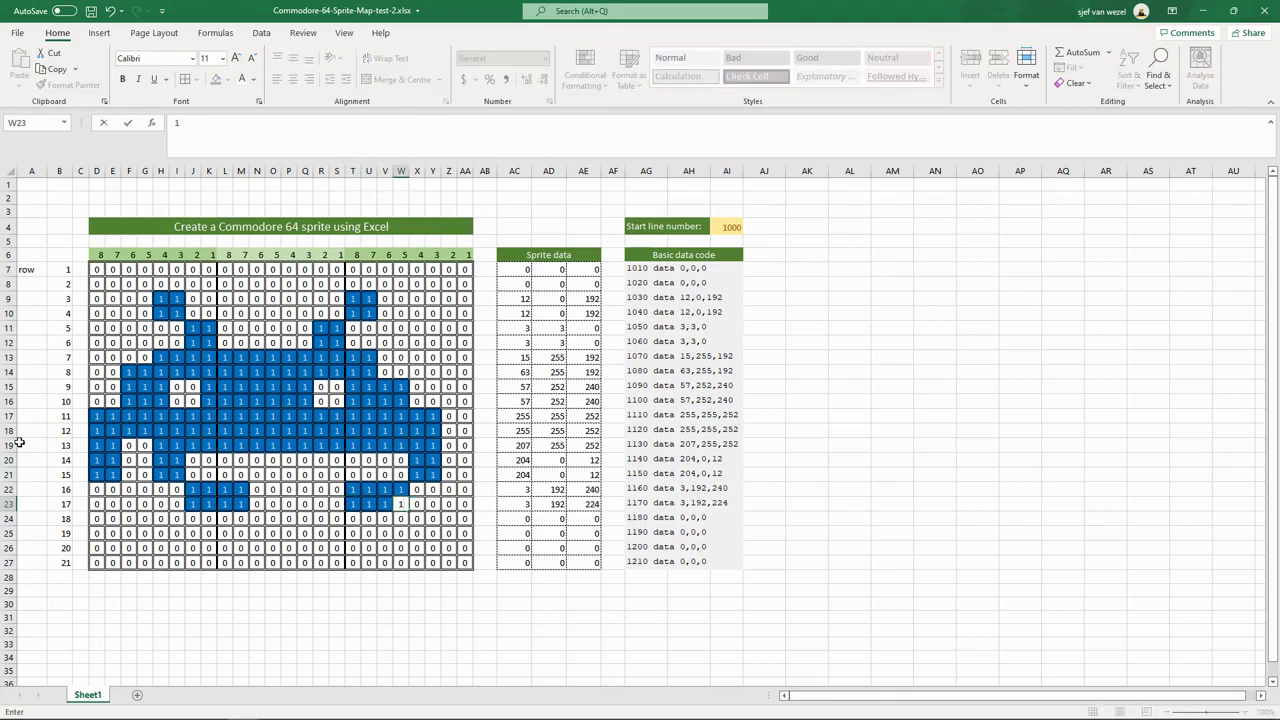
Undo the entries for the second foot in T22:W23
key(Up)
key(Up)
key(Left)
key(Left)
key(Left)
key(Left)
key(Left)
key(Left)
key(Left)
key(Left)
key(ctrl+z)
key(ctrl+z)
key(ctrl+z)
key(ctrl+z)
key(ctrl+z)
key(ctrl+z)
key(ctrl+z)
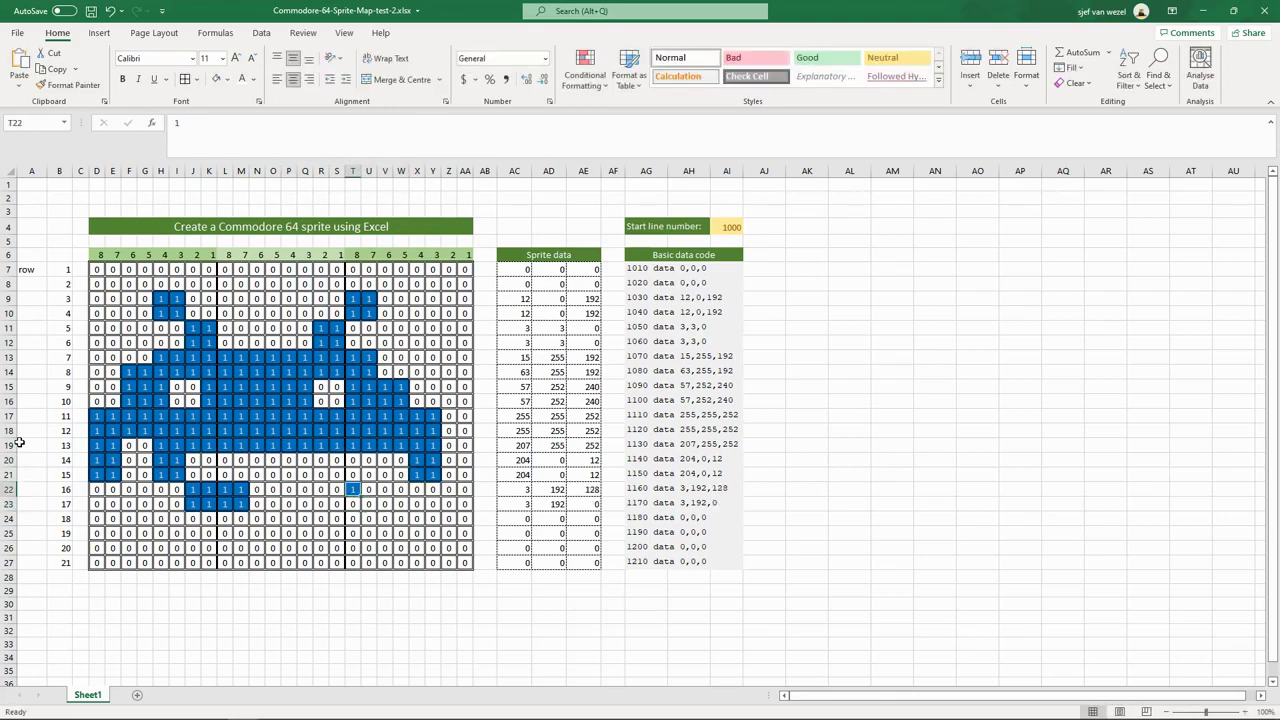
Enter 1 in T20:U21 to draw the second inner leg, two cells wide, below the body
key(Left)
key(Up)
key(Up)
key(1)
key(Down)
key(1)
key(Down)
key(Left)
key(Up)
key(Up)
key(1)
key(Down)
key(1)
key(Down)
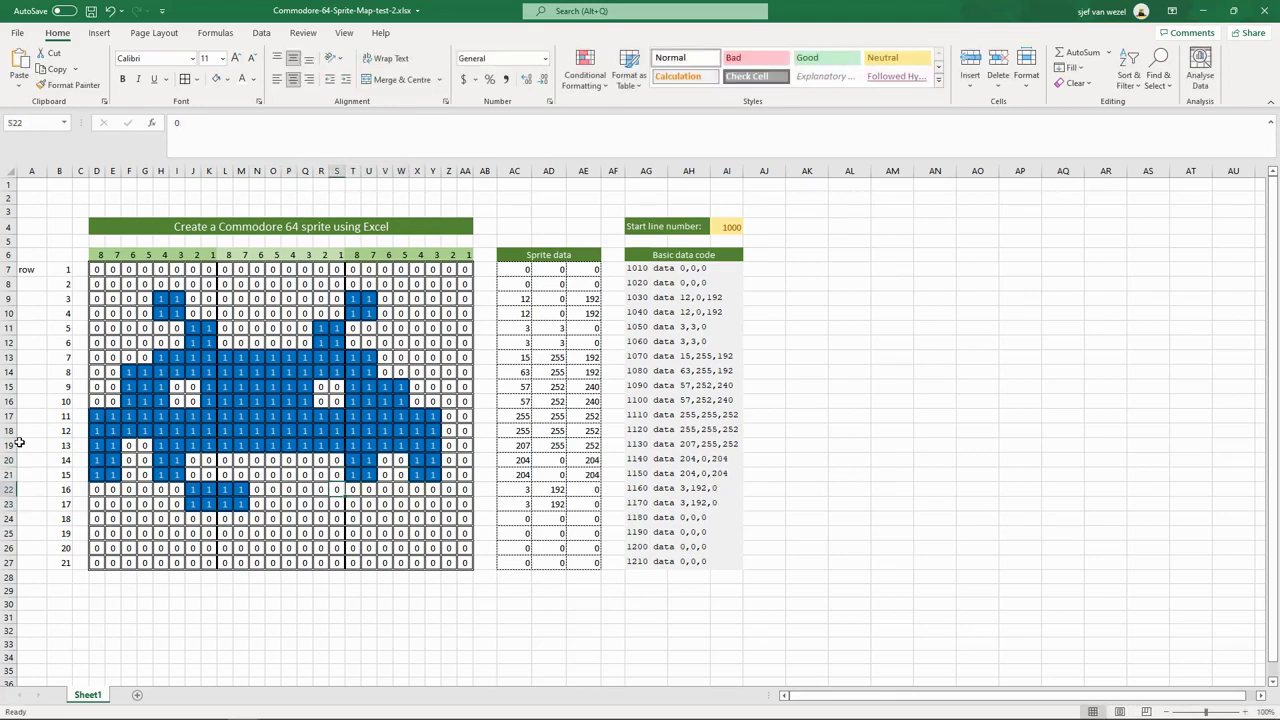
Enter 1 in P22:S22 to draw the second inner leg's foot along the sprite's row 16
key(Left)
key(1)
key(Left)
key(1)
key(Left)
key(1)
key(Left)
key(1)
Enter 1 in P23:S23 to complete the second foot on the sprite's row 17
key(Down)
key(1)
key(Right)
key(1)
key(Right)
key(1)
key(Right)
key(1)
key(Left)
key(Left)
key(Up)
key(Up)
key(Up)
key(Right)
key(Right)
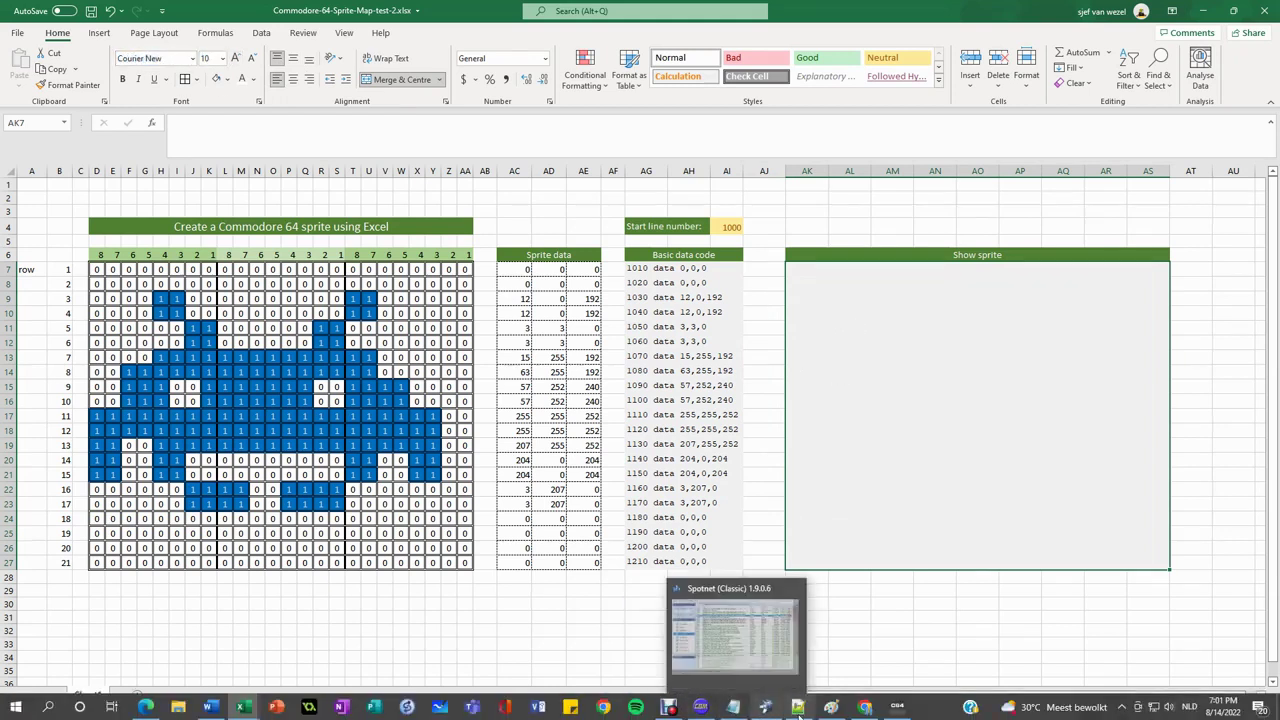
Switch to Notepad++ and copy the whole BASIC program, lines 100 to 280
click(672, 711)
shift+click(588, 113)
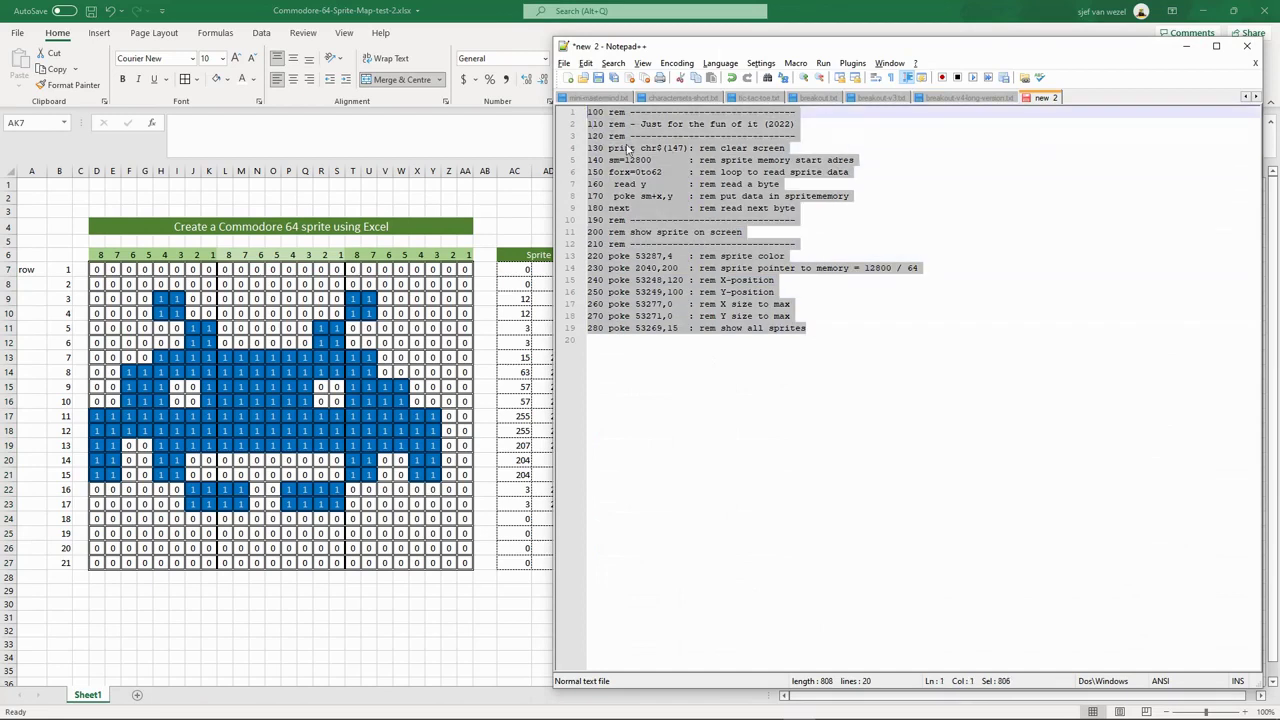
right_click(628, 148)
click(630, 202)
Return to Excel and paste the BASIC program into the merged cell AK7 under the Show sprite heading
key(alt+Tab)
right_click(820, 287)
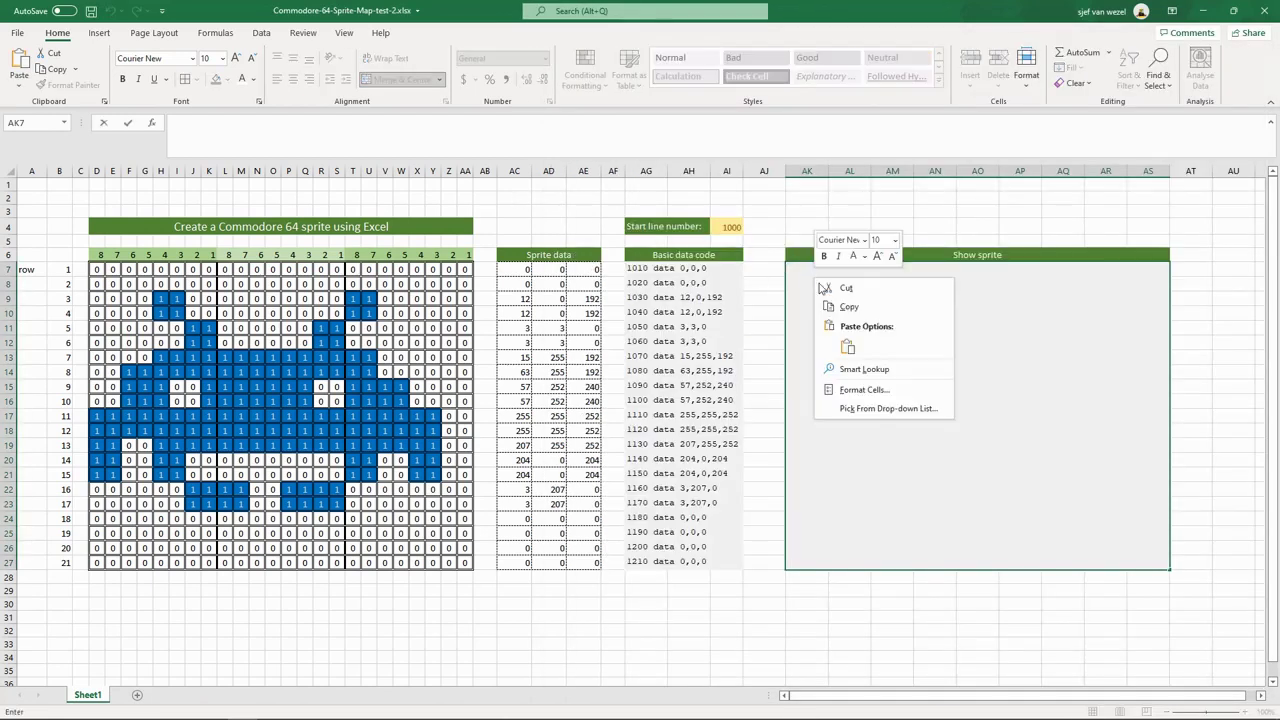
click(847, 346)
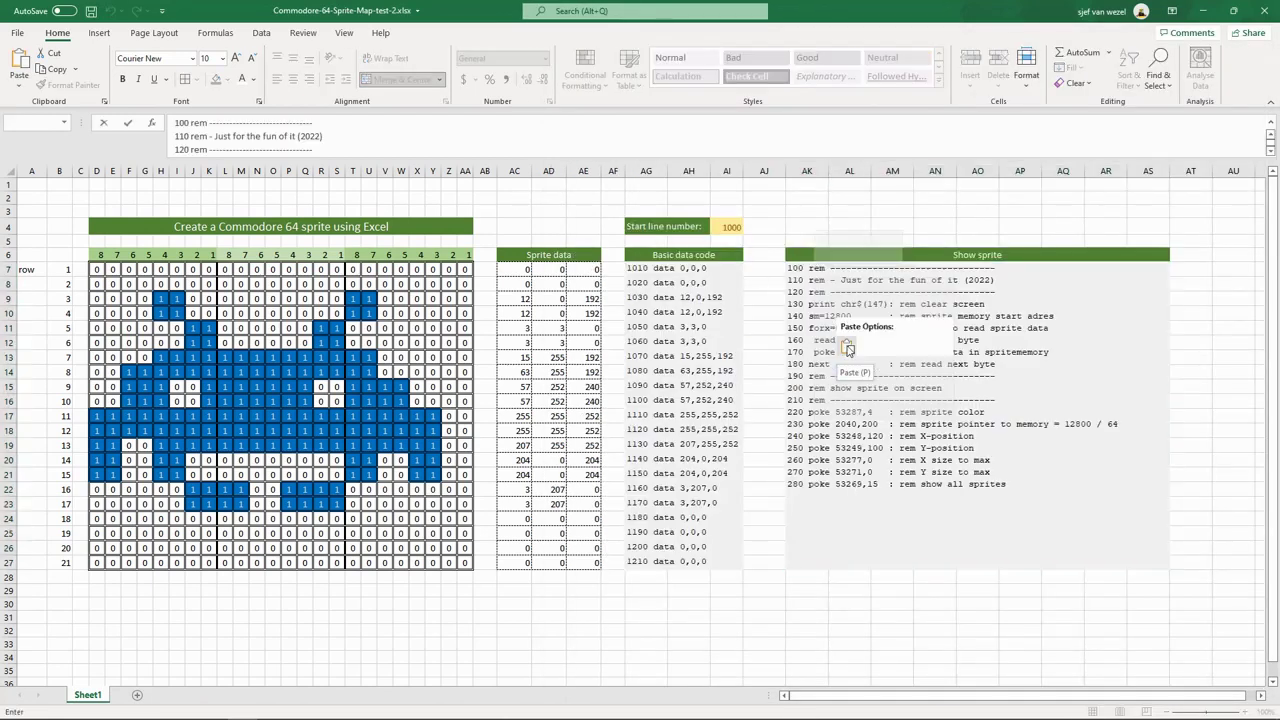
click(762, 391)
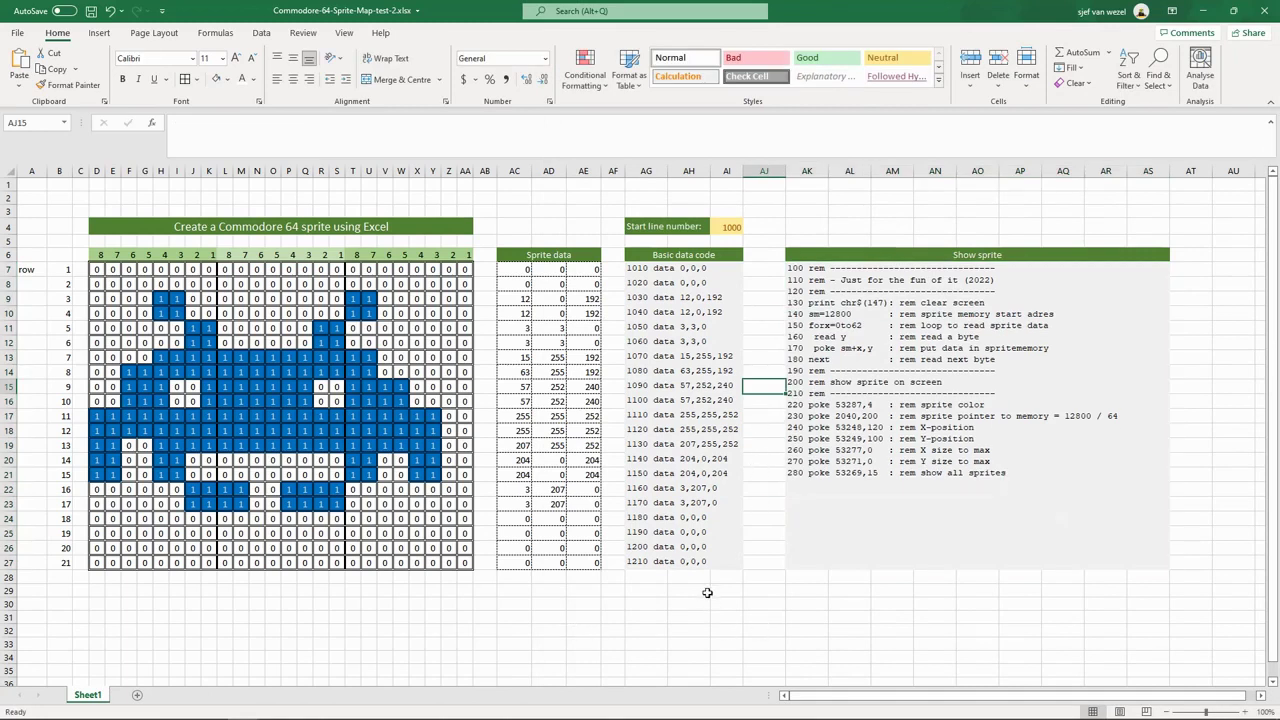
Copy the program text from cell AK7 and paste it into the empty show-sprite.bas file in CBM prg Studio
right_click(305, 130)
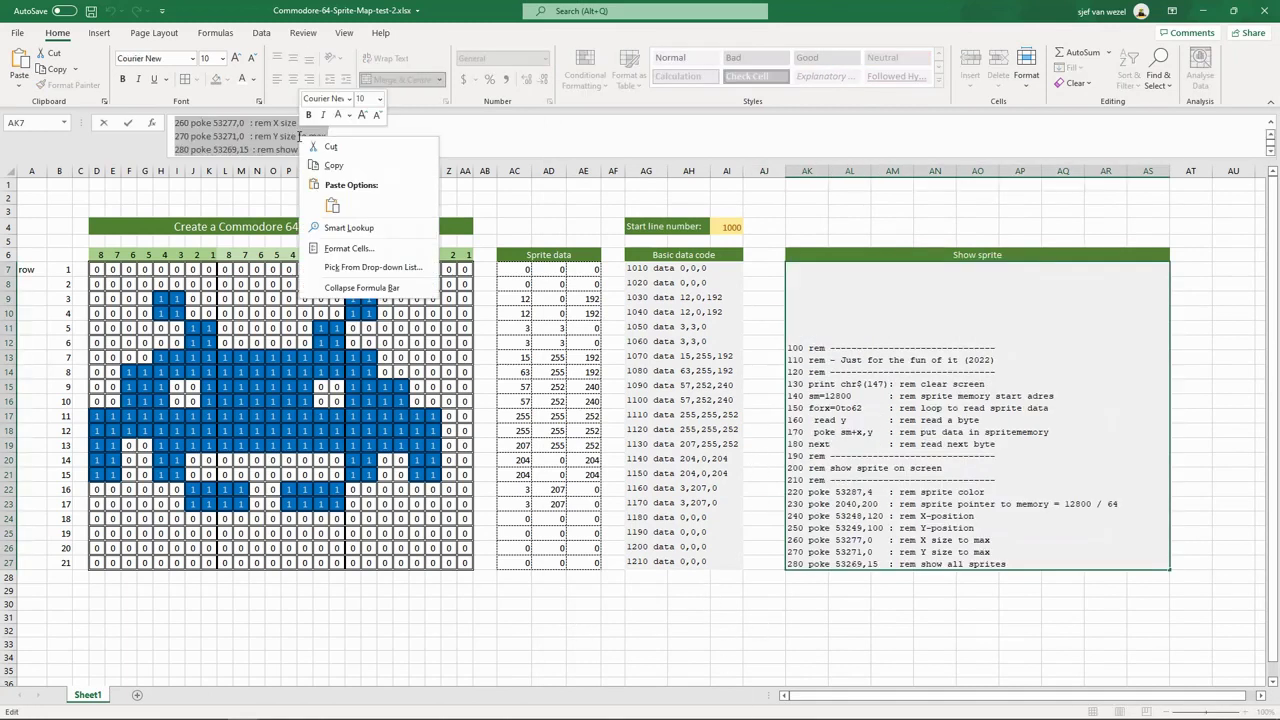
click(343, 171)
click(702, 710)
right_click(657, 178)
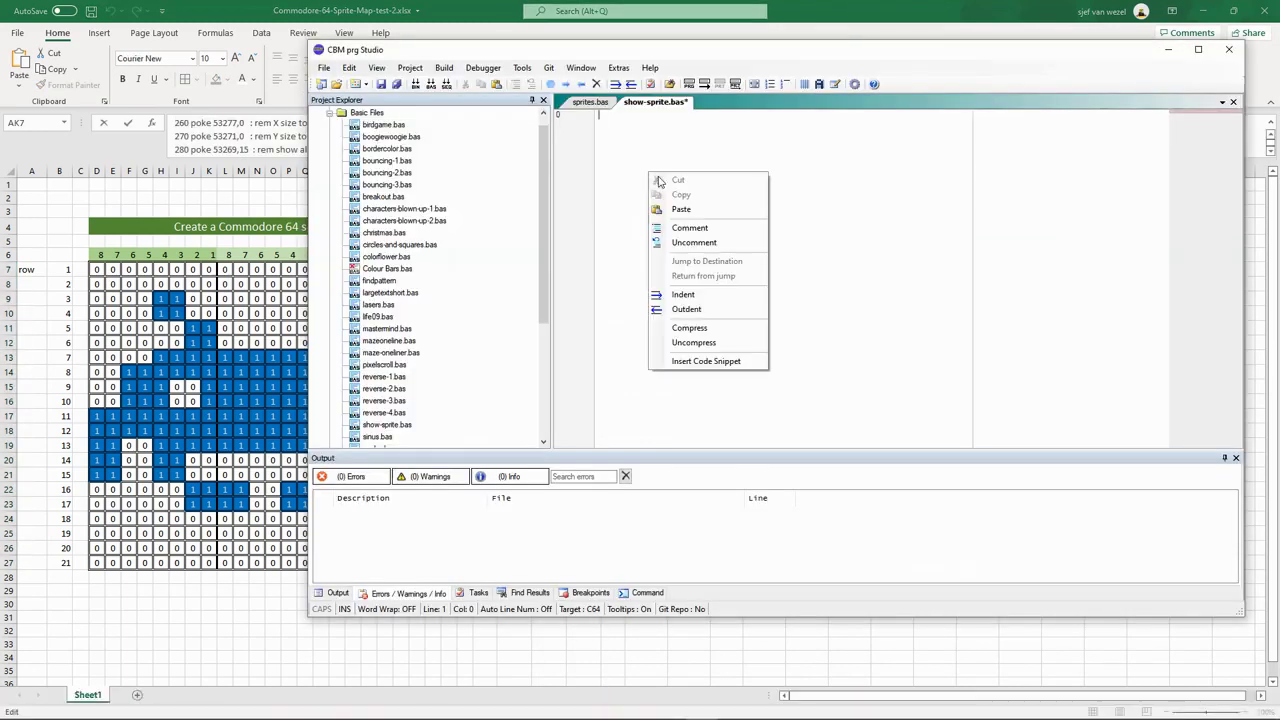
click(681, 209)
Return to Excel and copy the Basic data code lines 1010 to 1210 from AG7:AI27
click(187, 195)
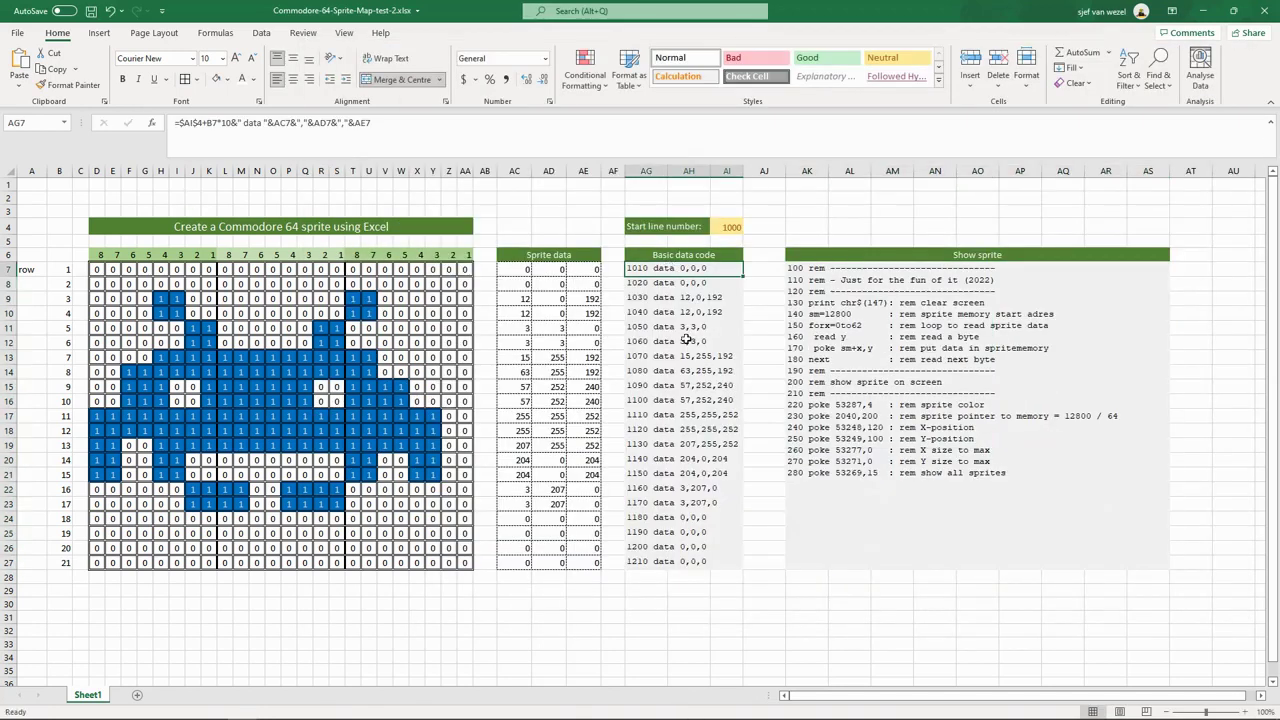
drag(665, 269, 690, 561)
right_click(700, 468)
click(734, 118)
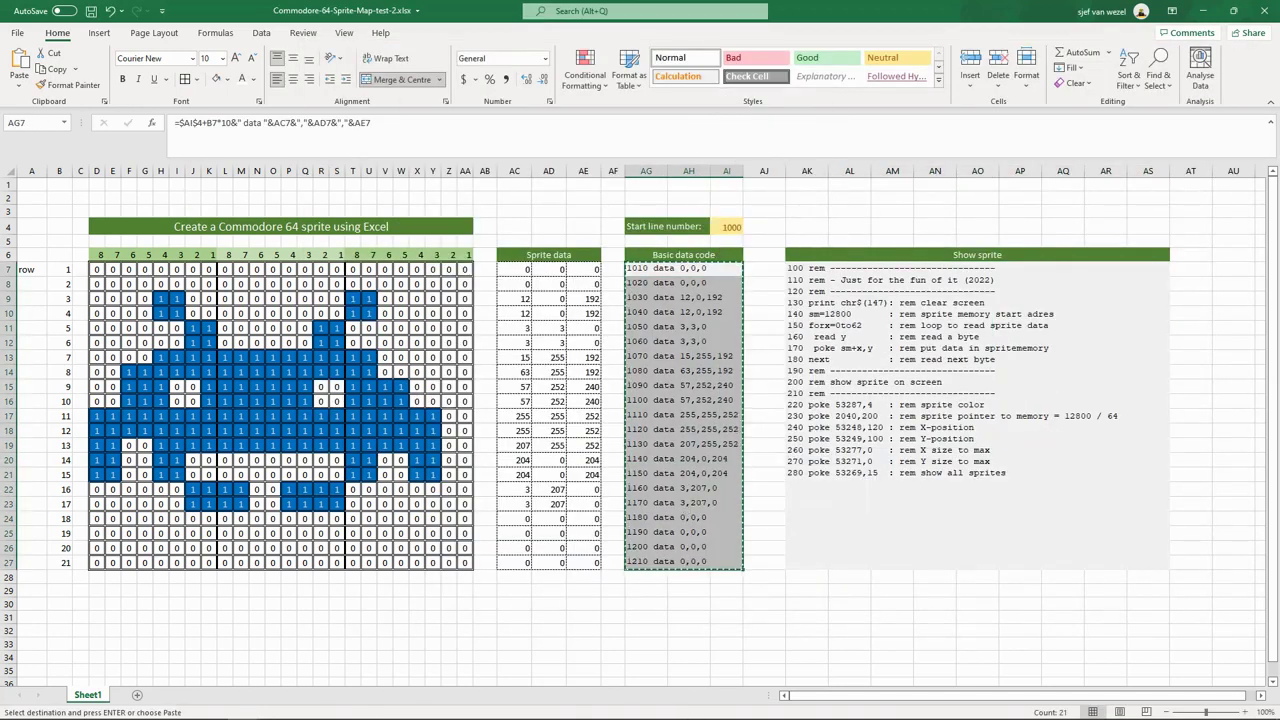
Switch to CBM prg Studio and paste the data lines below line 280 in show-sprite.bas
click(702, 710)
right_click(608, 296)
click(640, 336)
scroll(728, 390, up, 1)
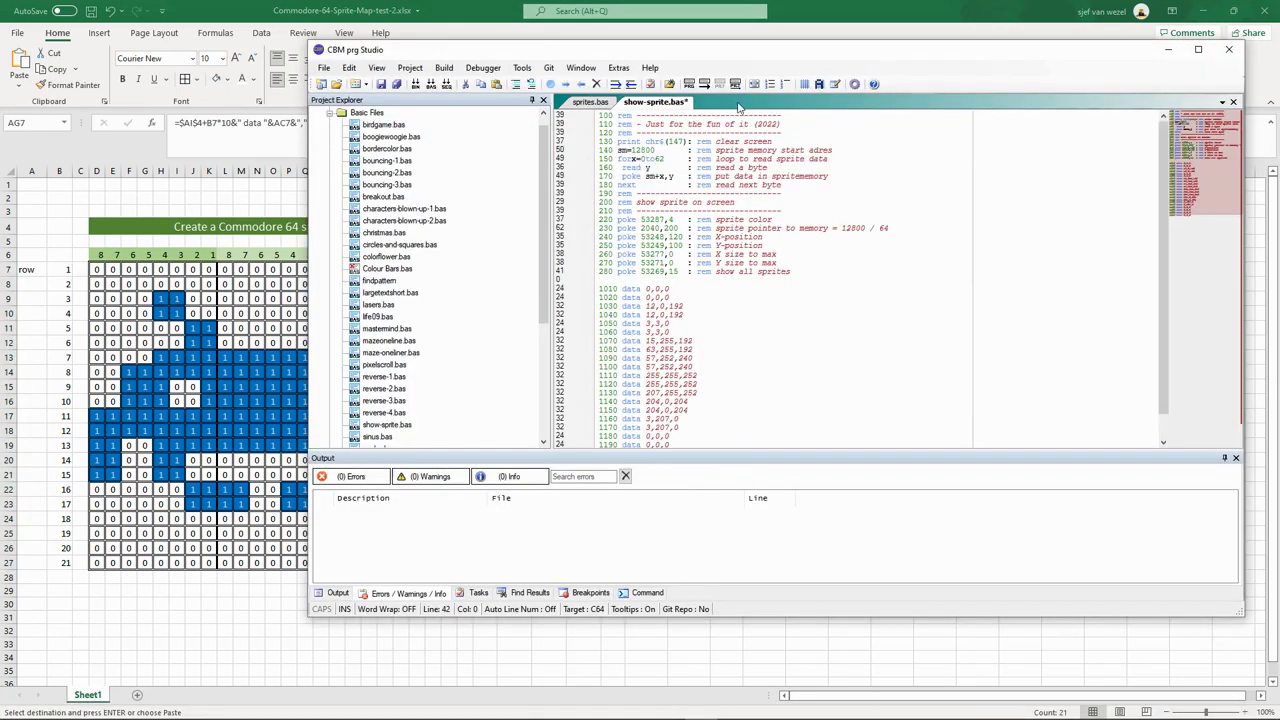